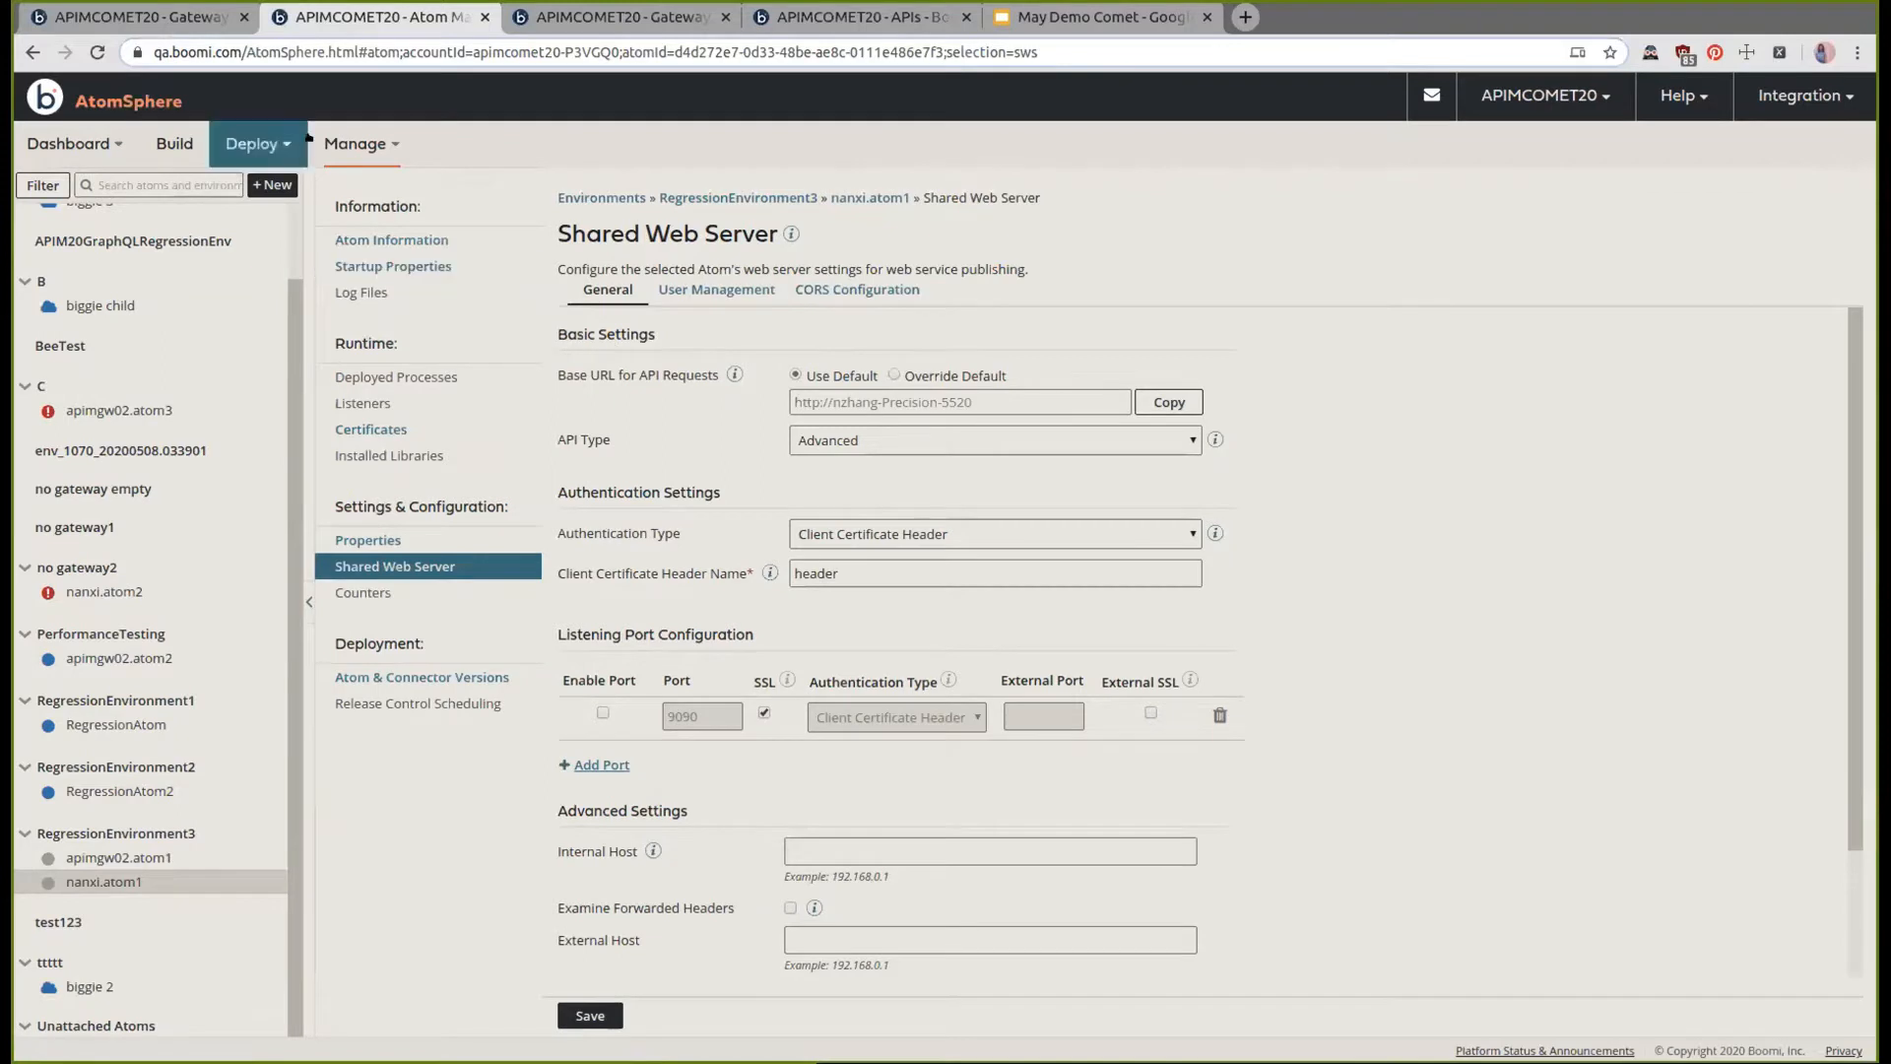
Create a new environment migration on the Gateways page for RegressionEnvironment3
click(175, 19)
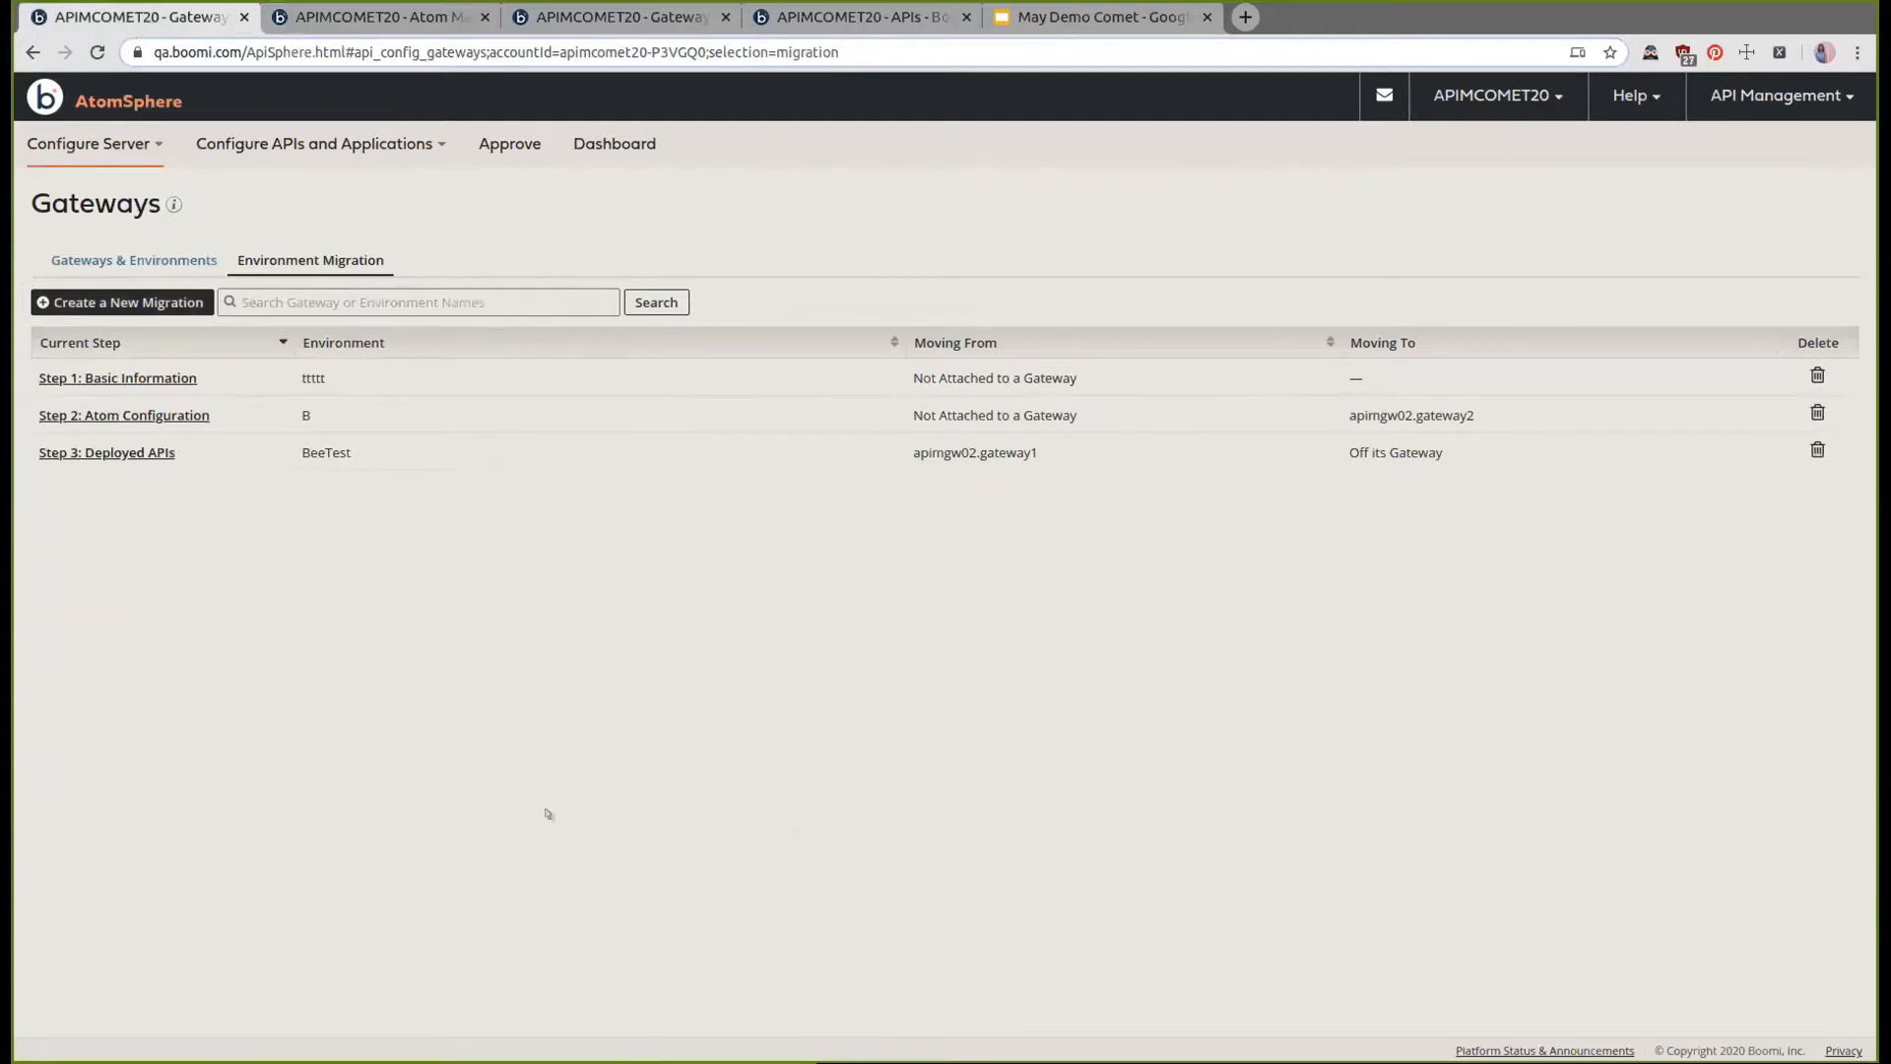
click(112, 136)
click(102, 187)
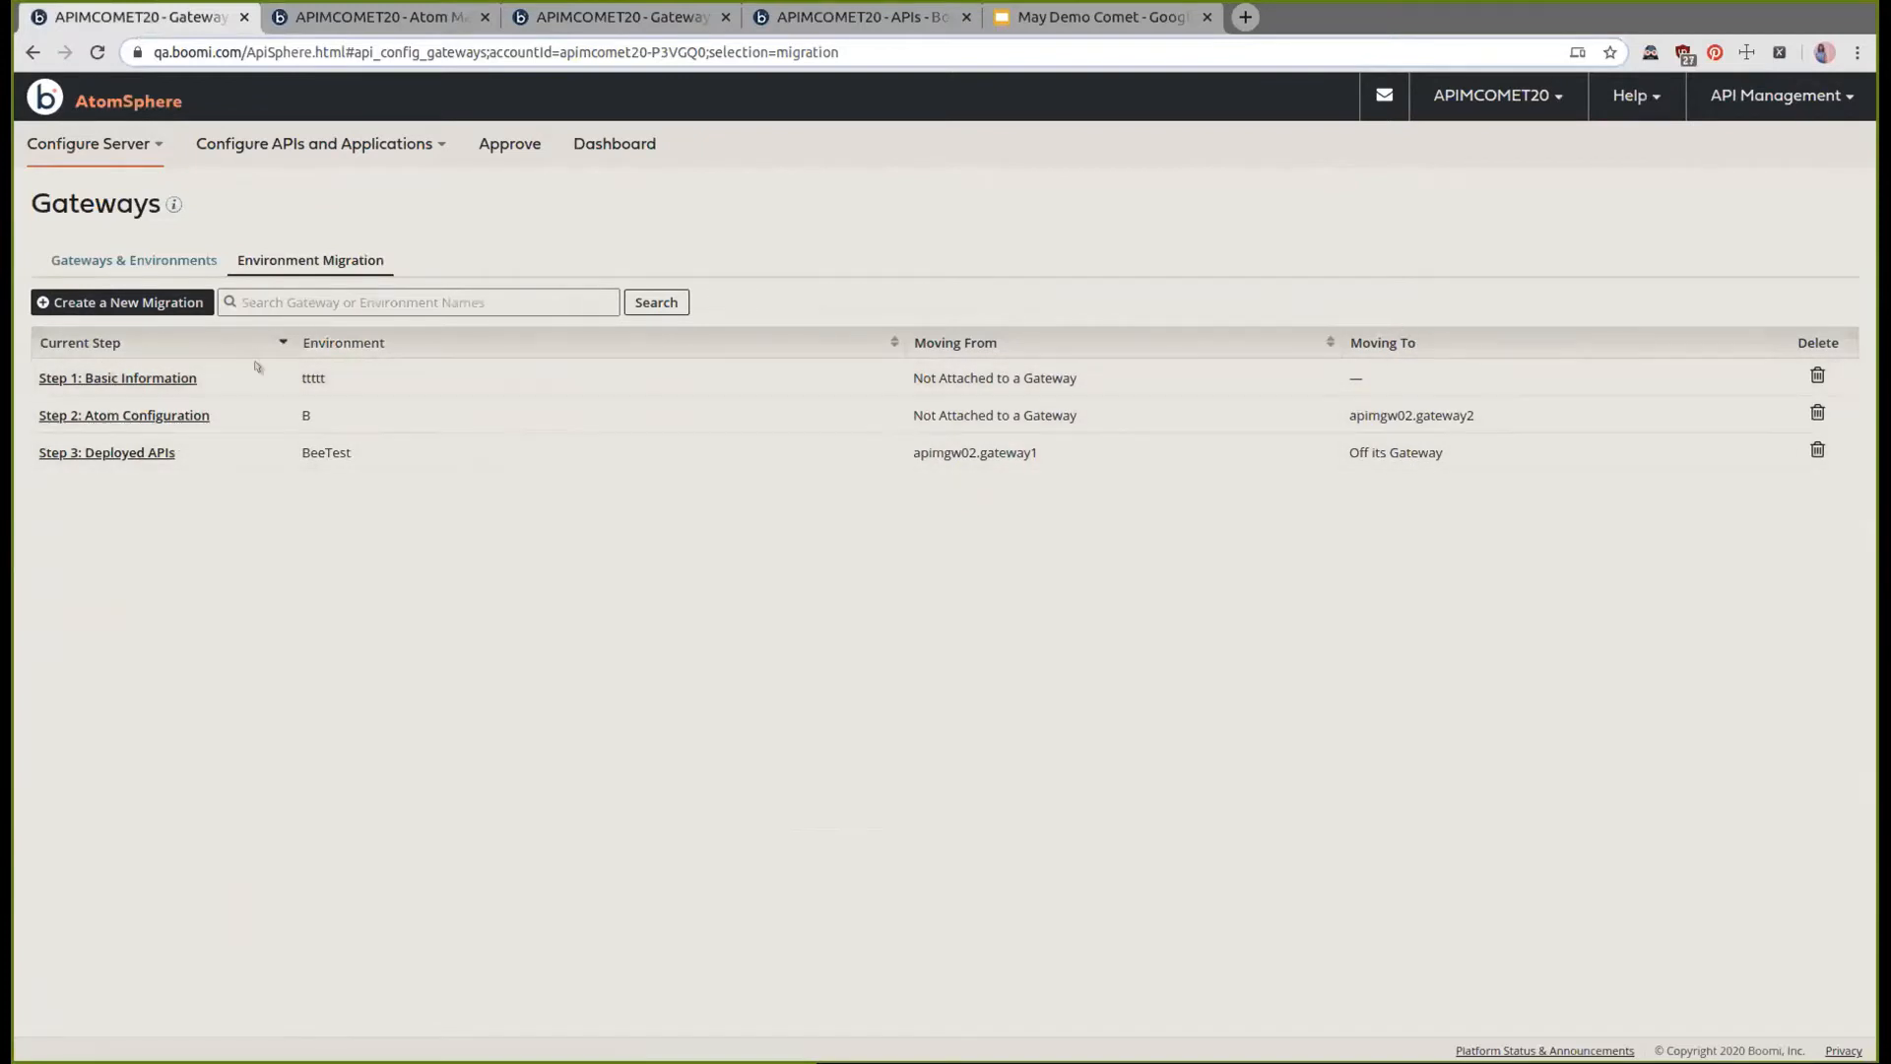
click(85, 301)
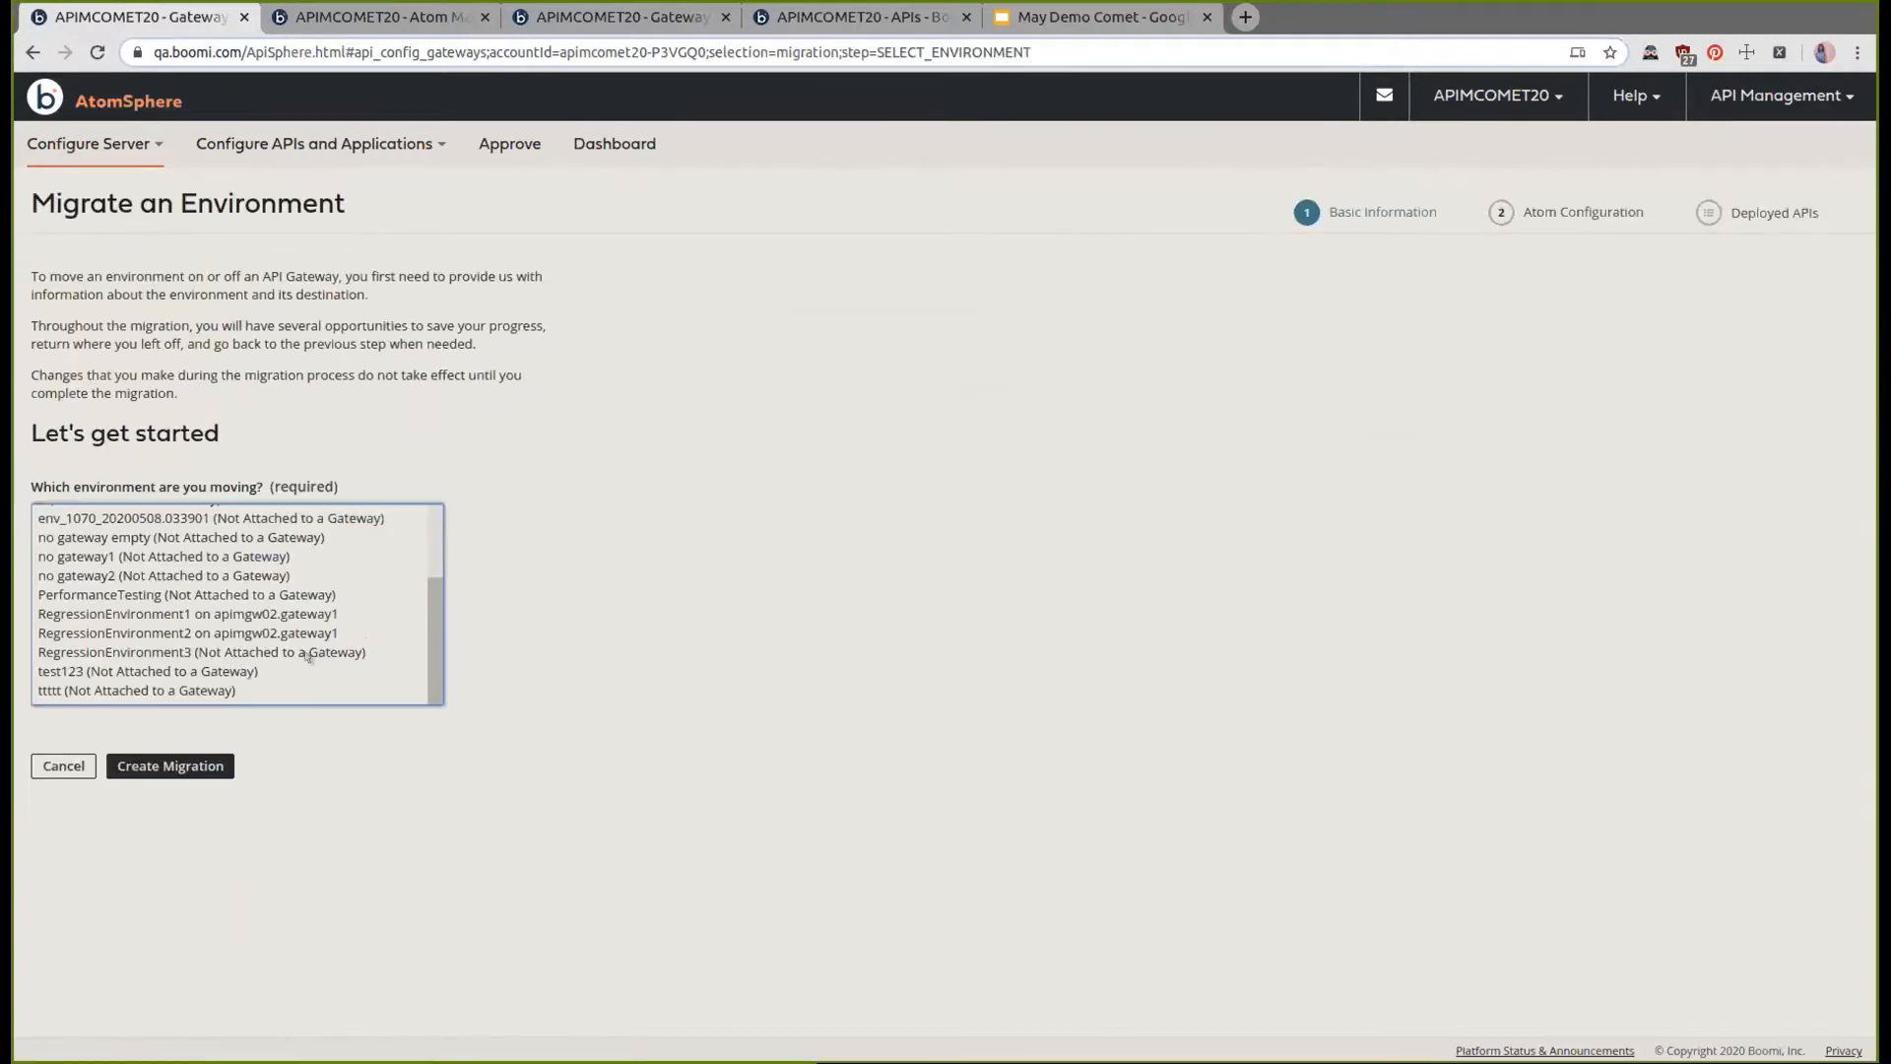
scroll(247, 640, up, 3)
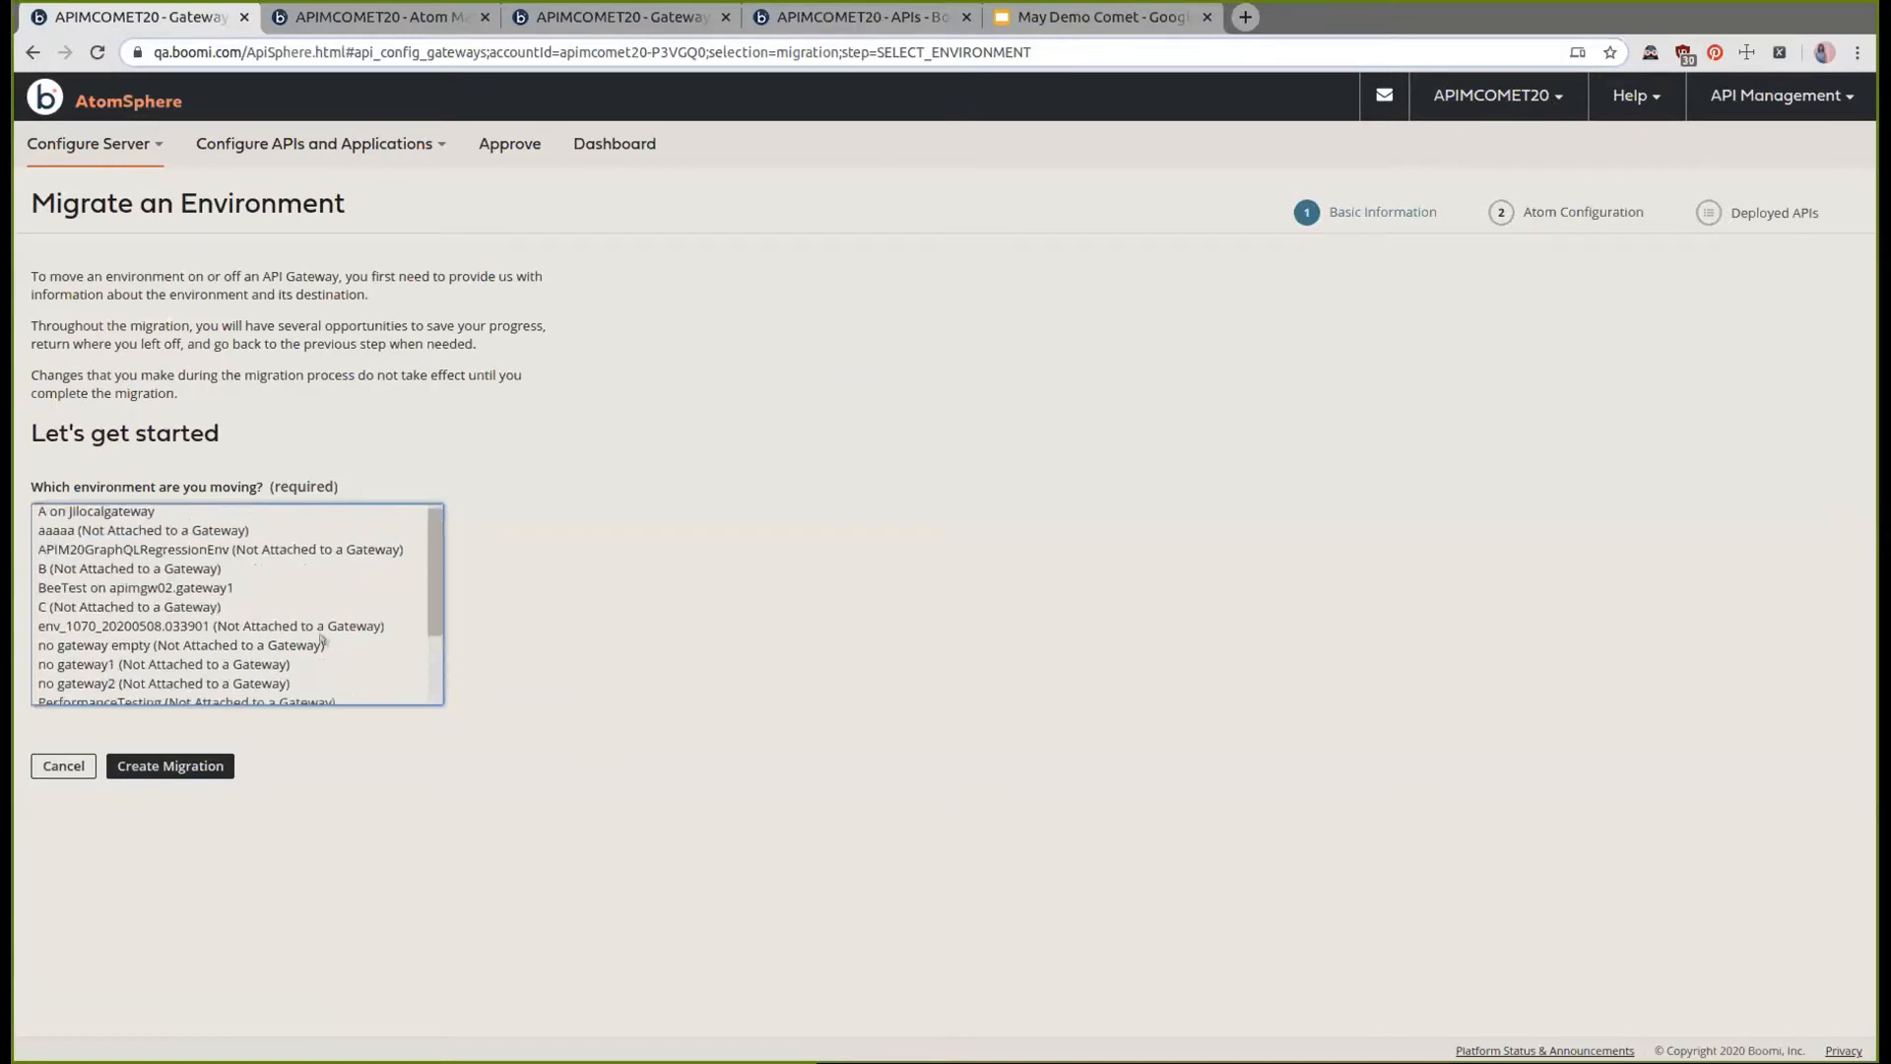
scroll(246, 660, down, 3)
click(243, 652)
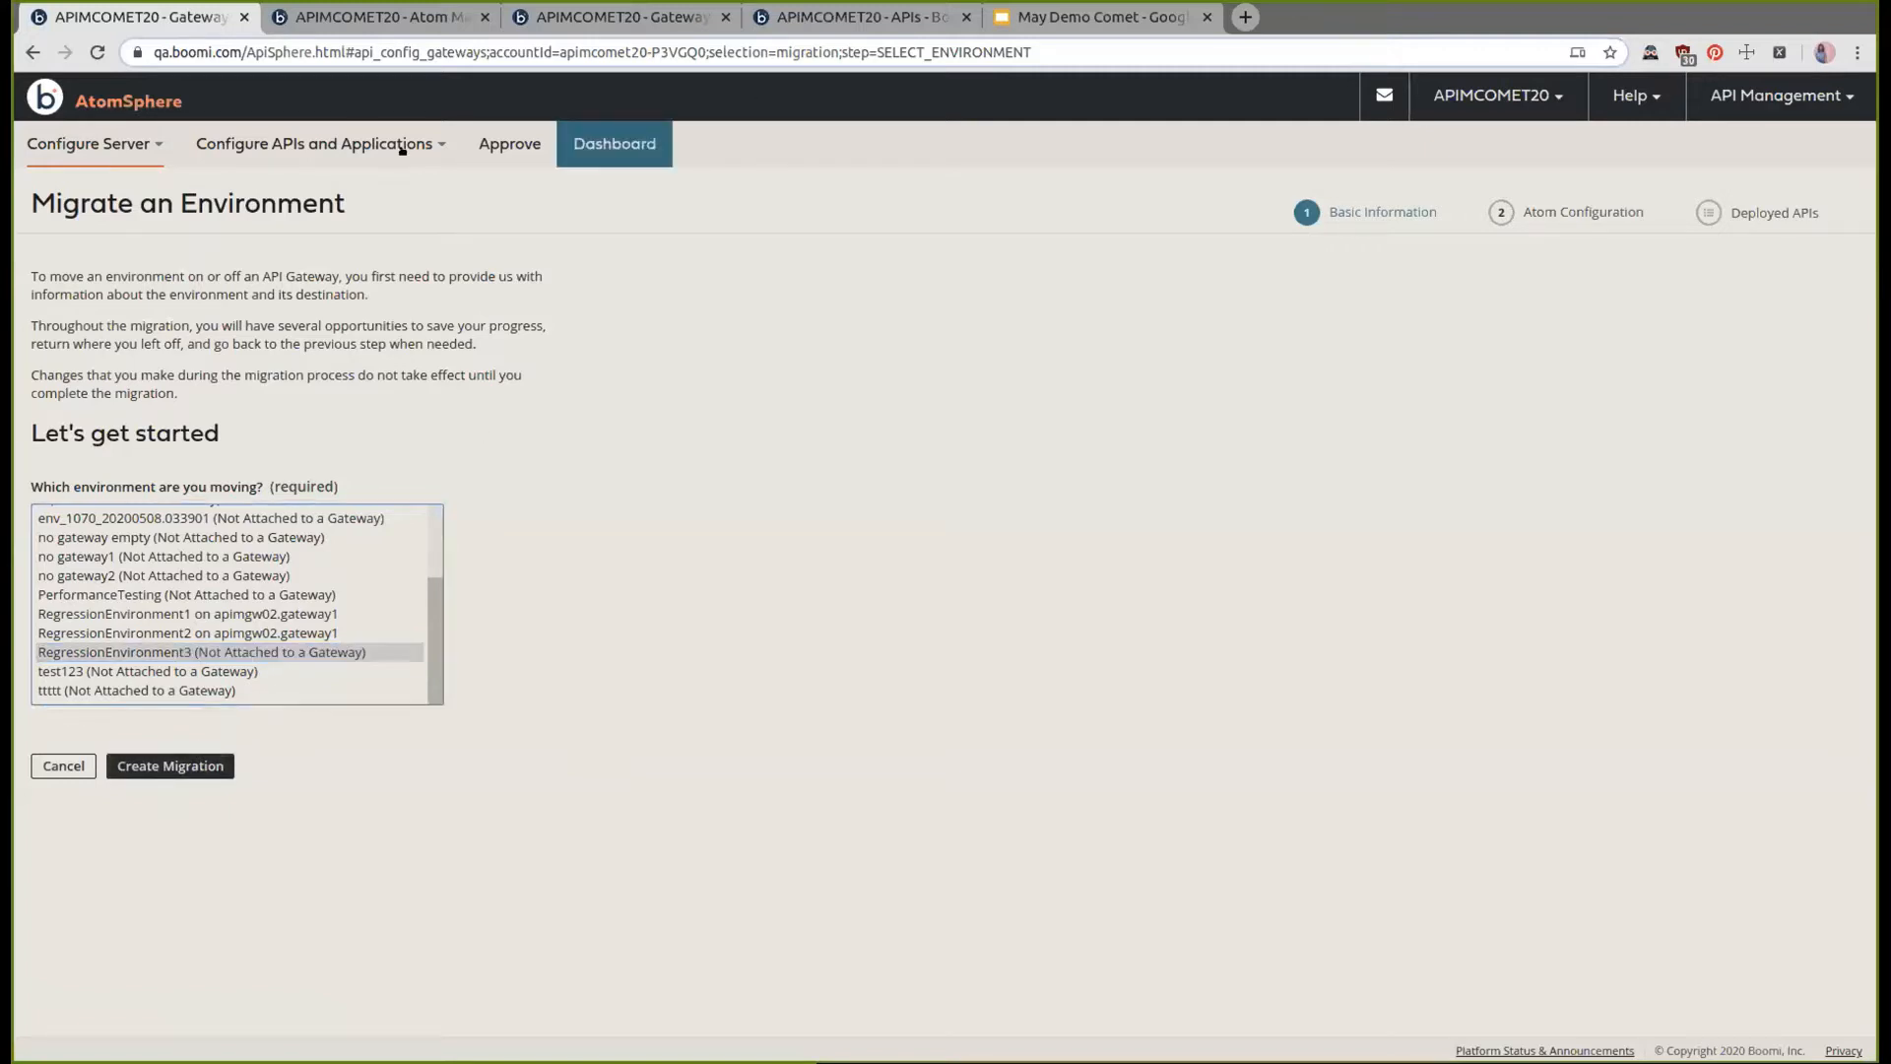
click(359, 658)
click(182, 762)
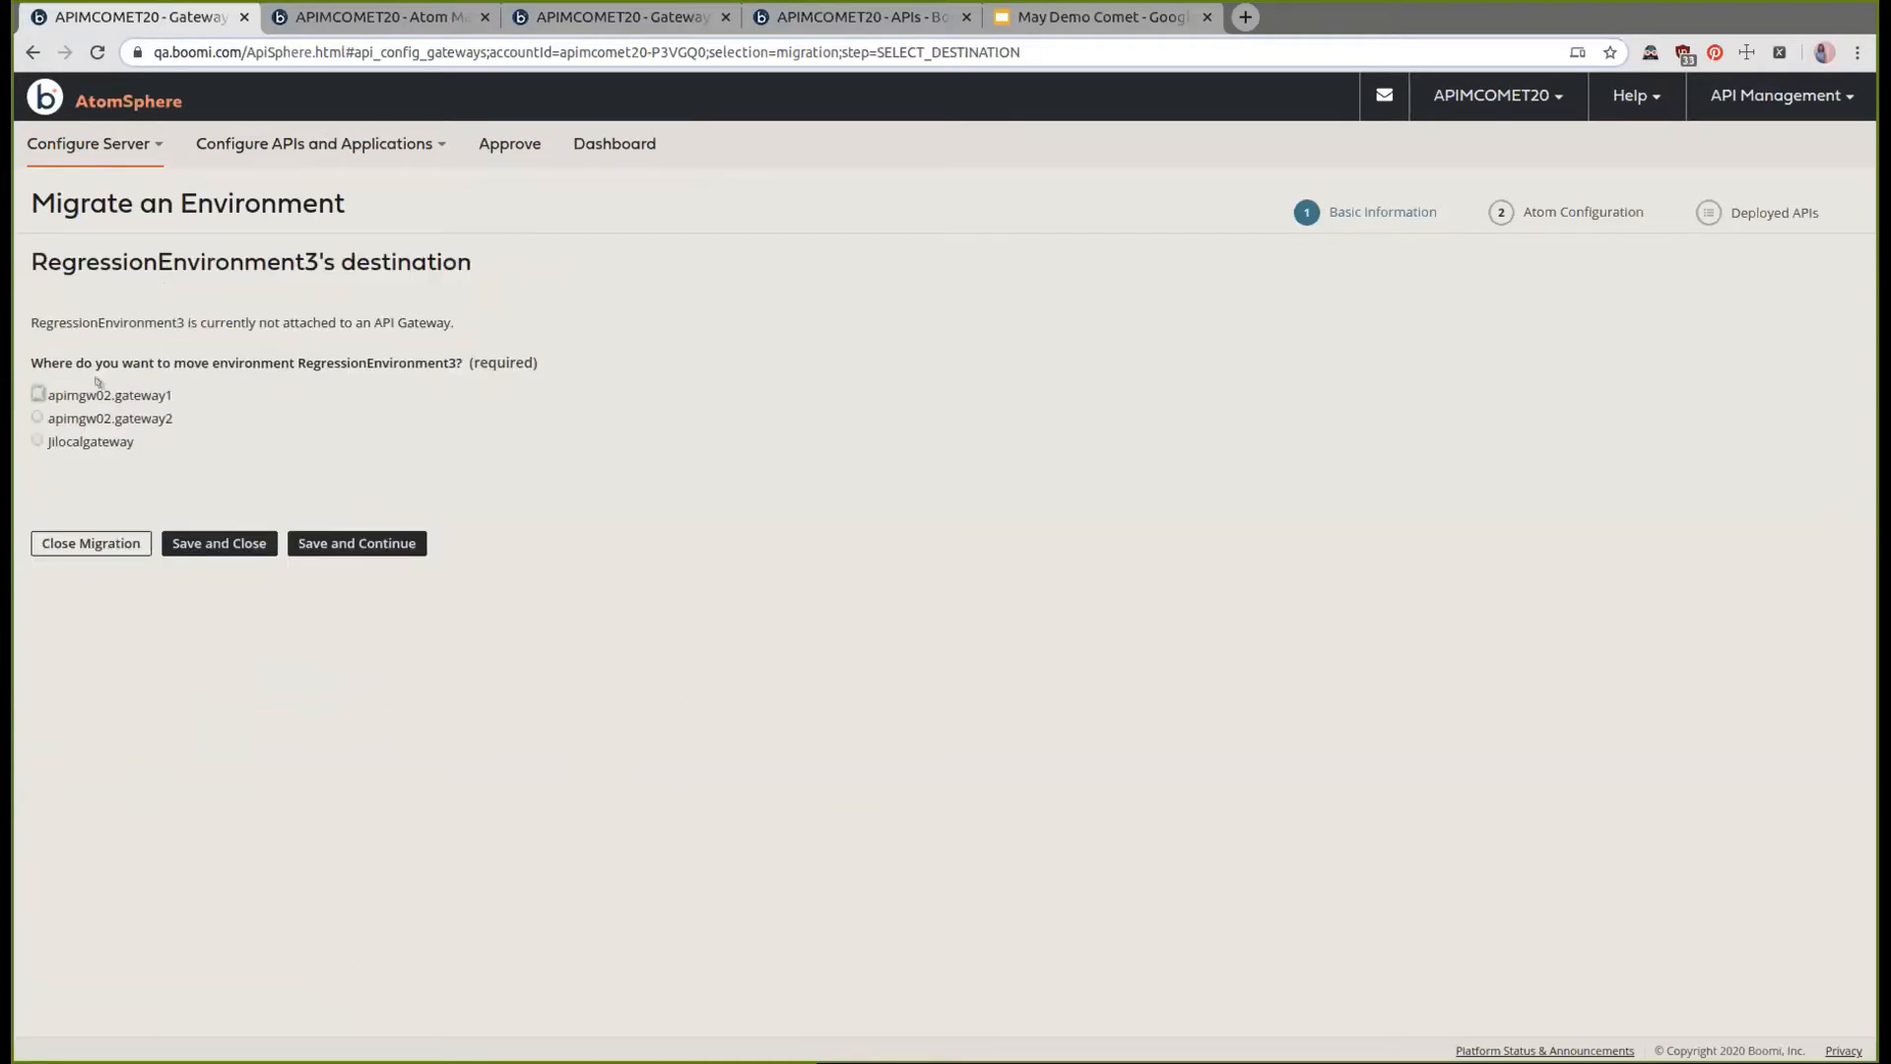
Choose apimgw02.gateway1 as the migration's destination, check the environments already on that gateway, and save and continue
click(37, 395)
click(533, 22)
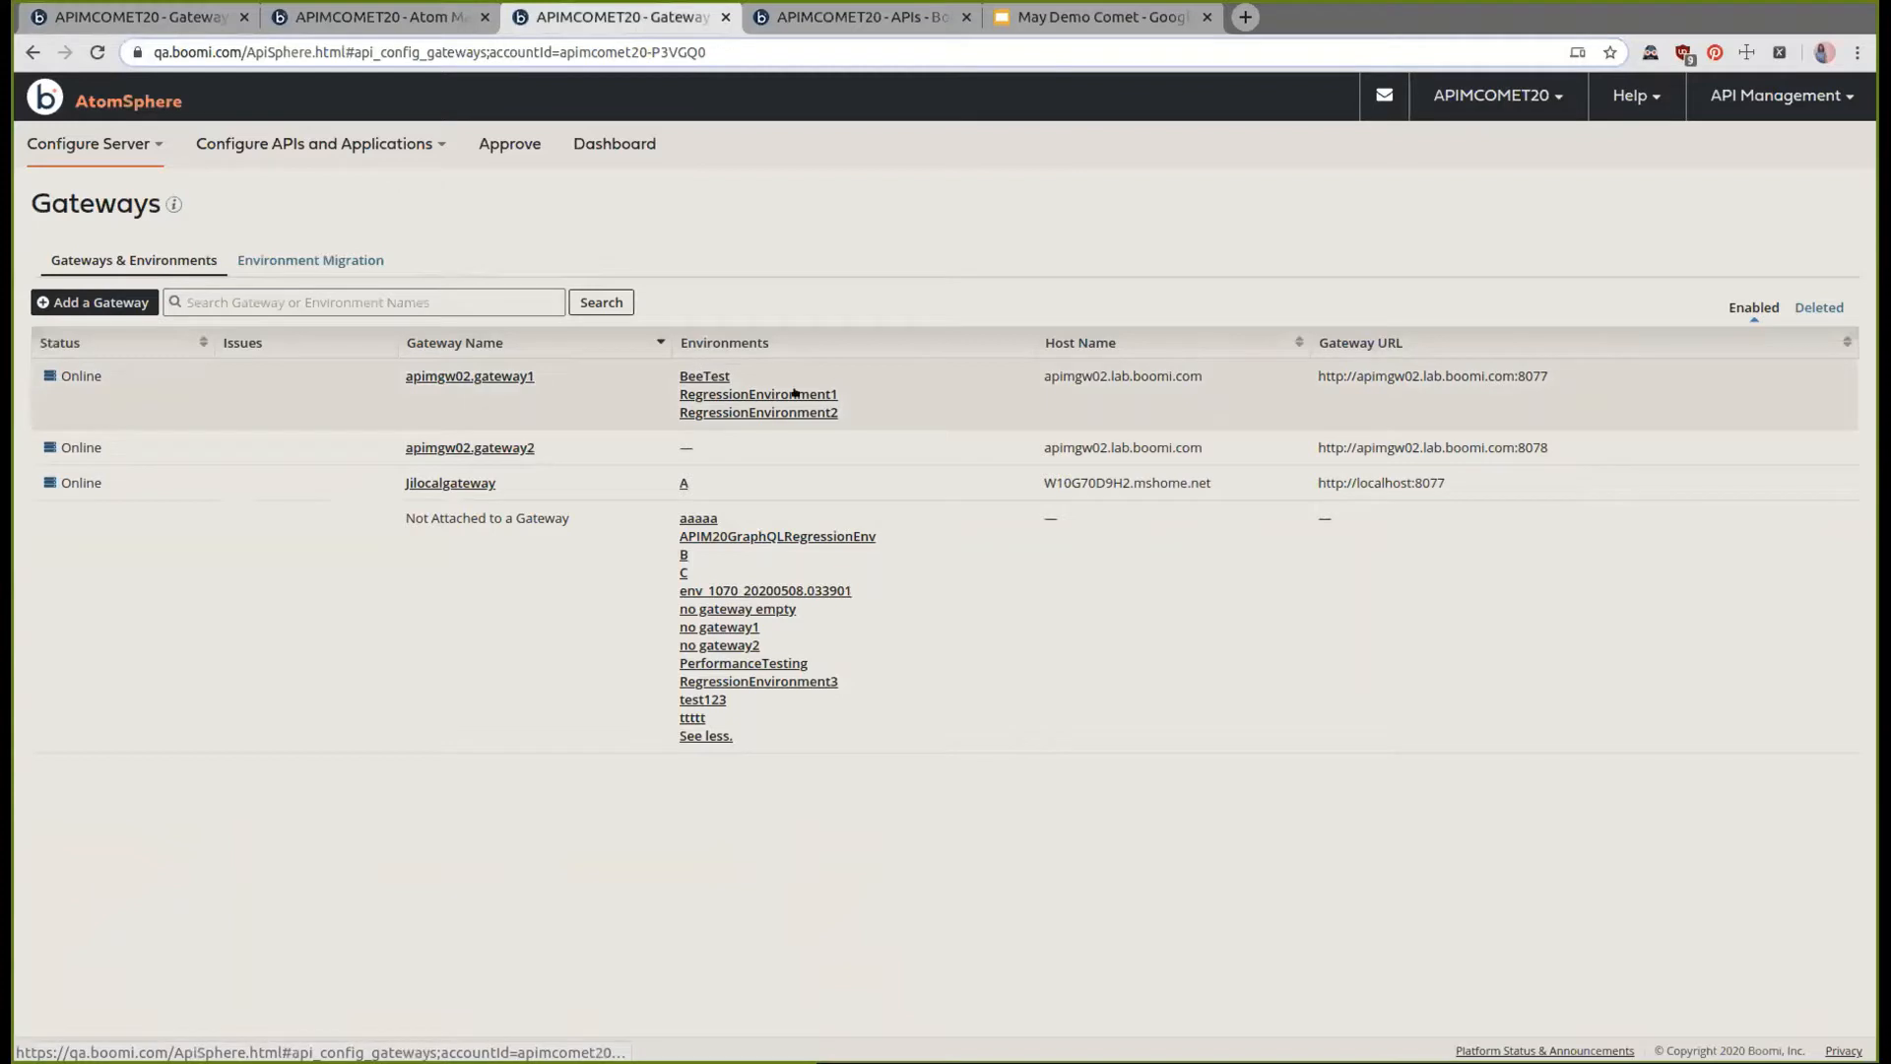
click(163, 24)
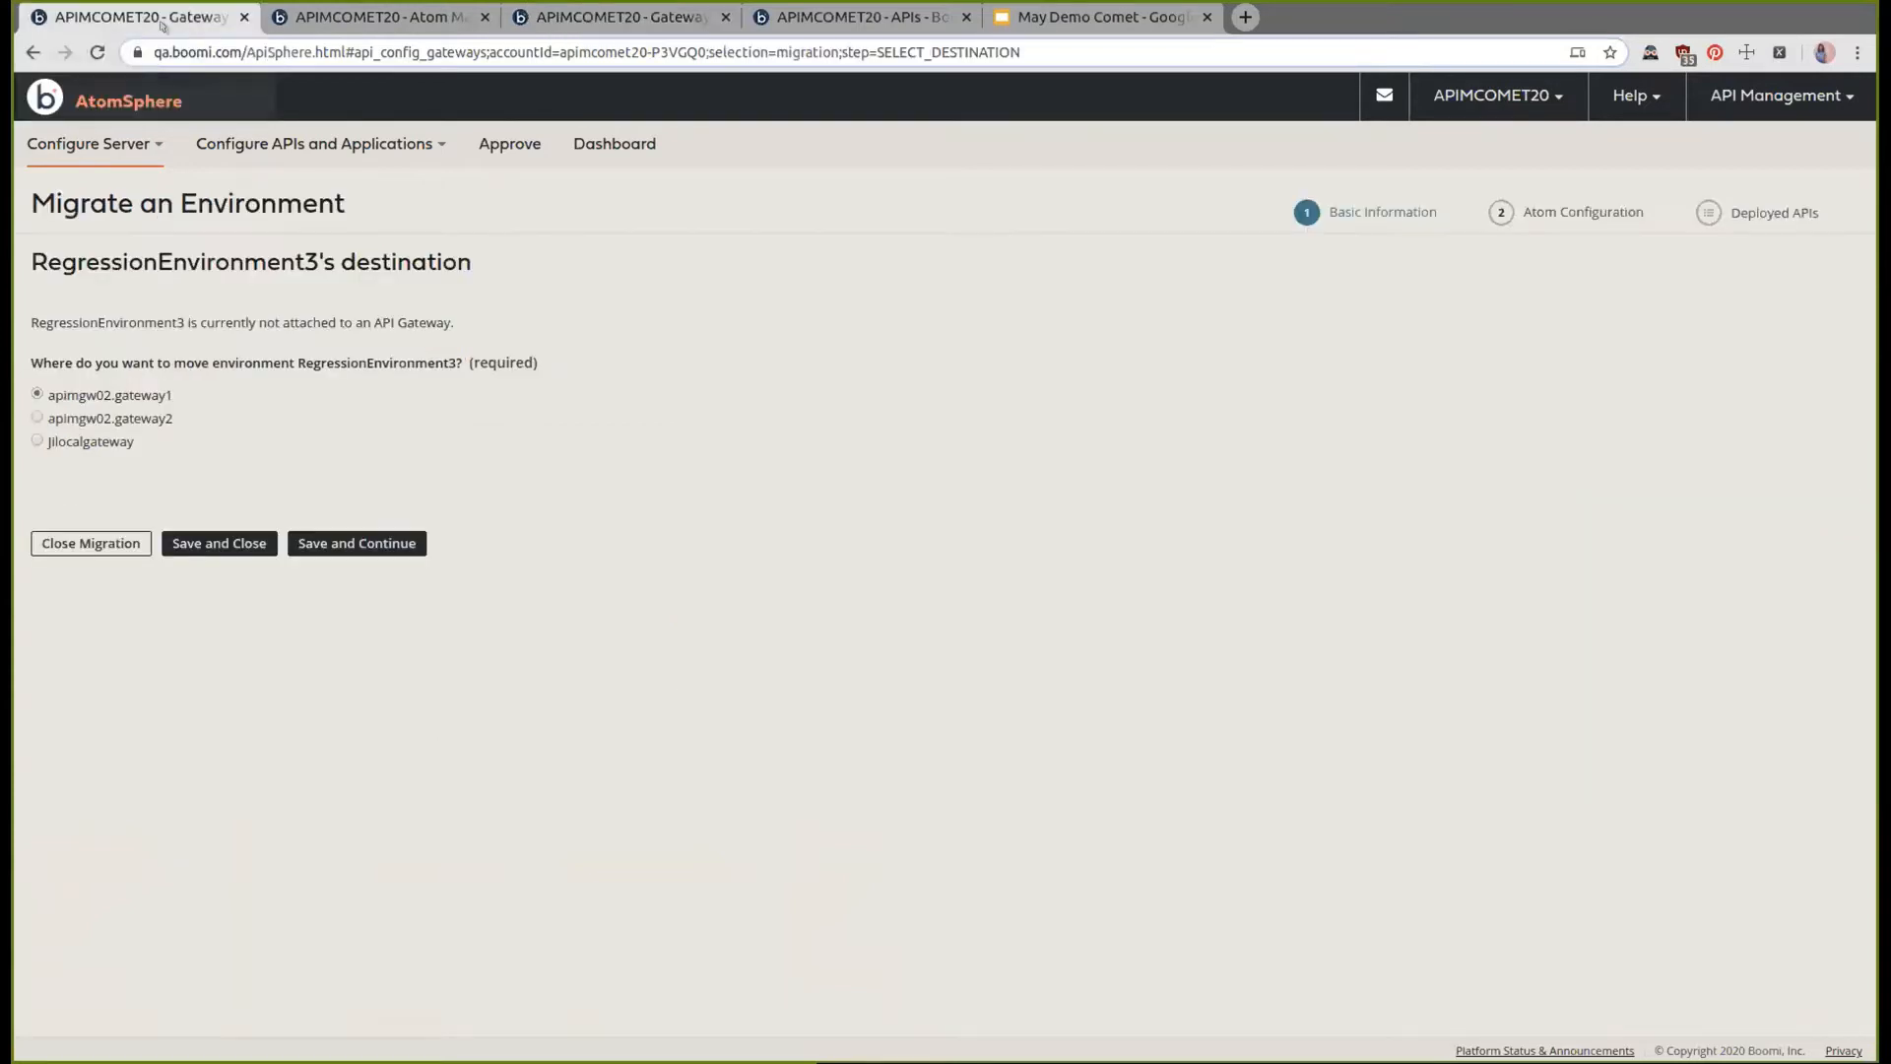
click(375, 540)
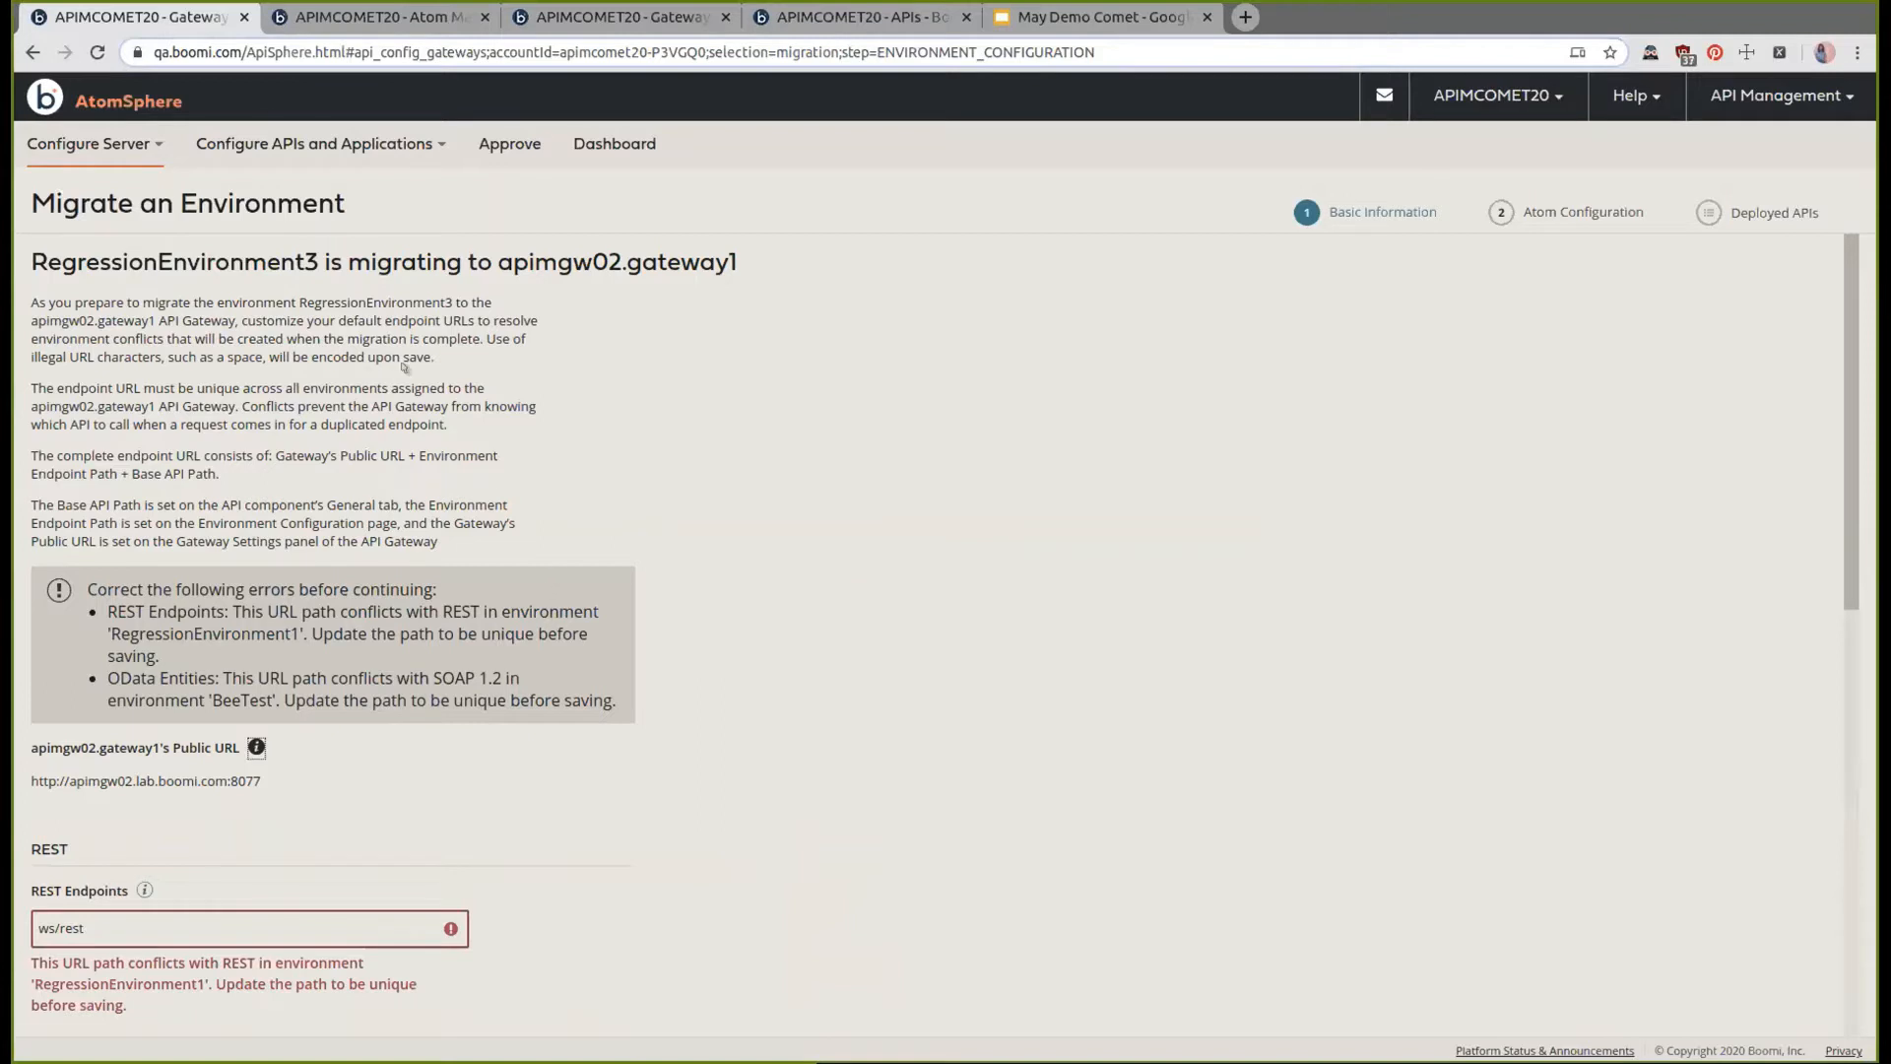
Examine the listed endpoint path errors and the REST, SOAP and OData path fields of the migrating environment
scroll(386, 366, down, 3)
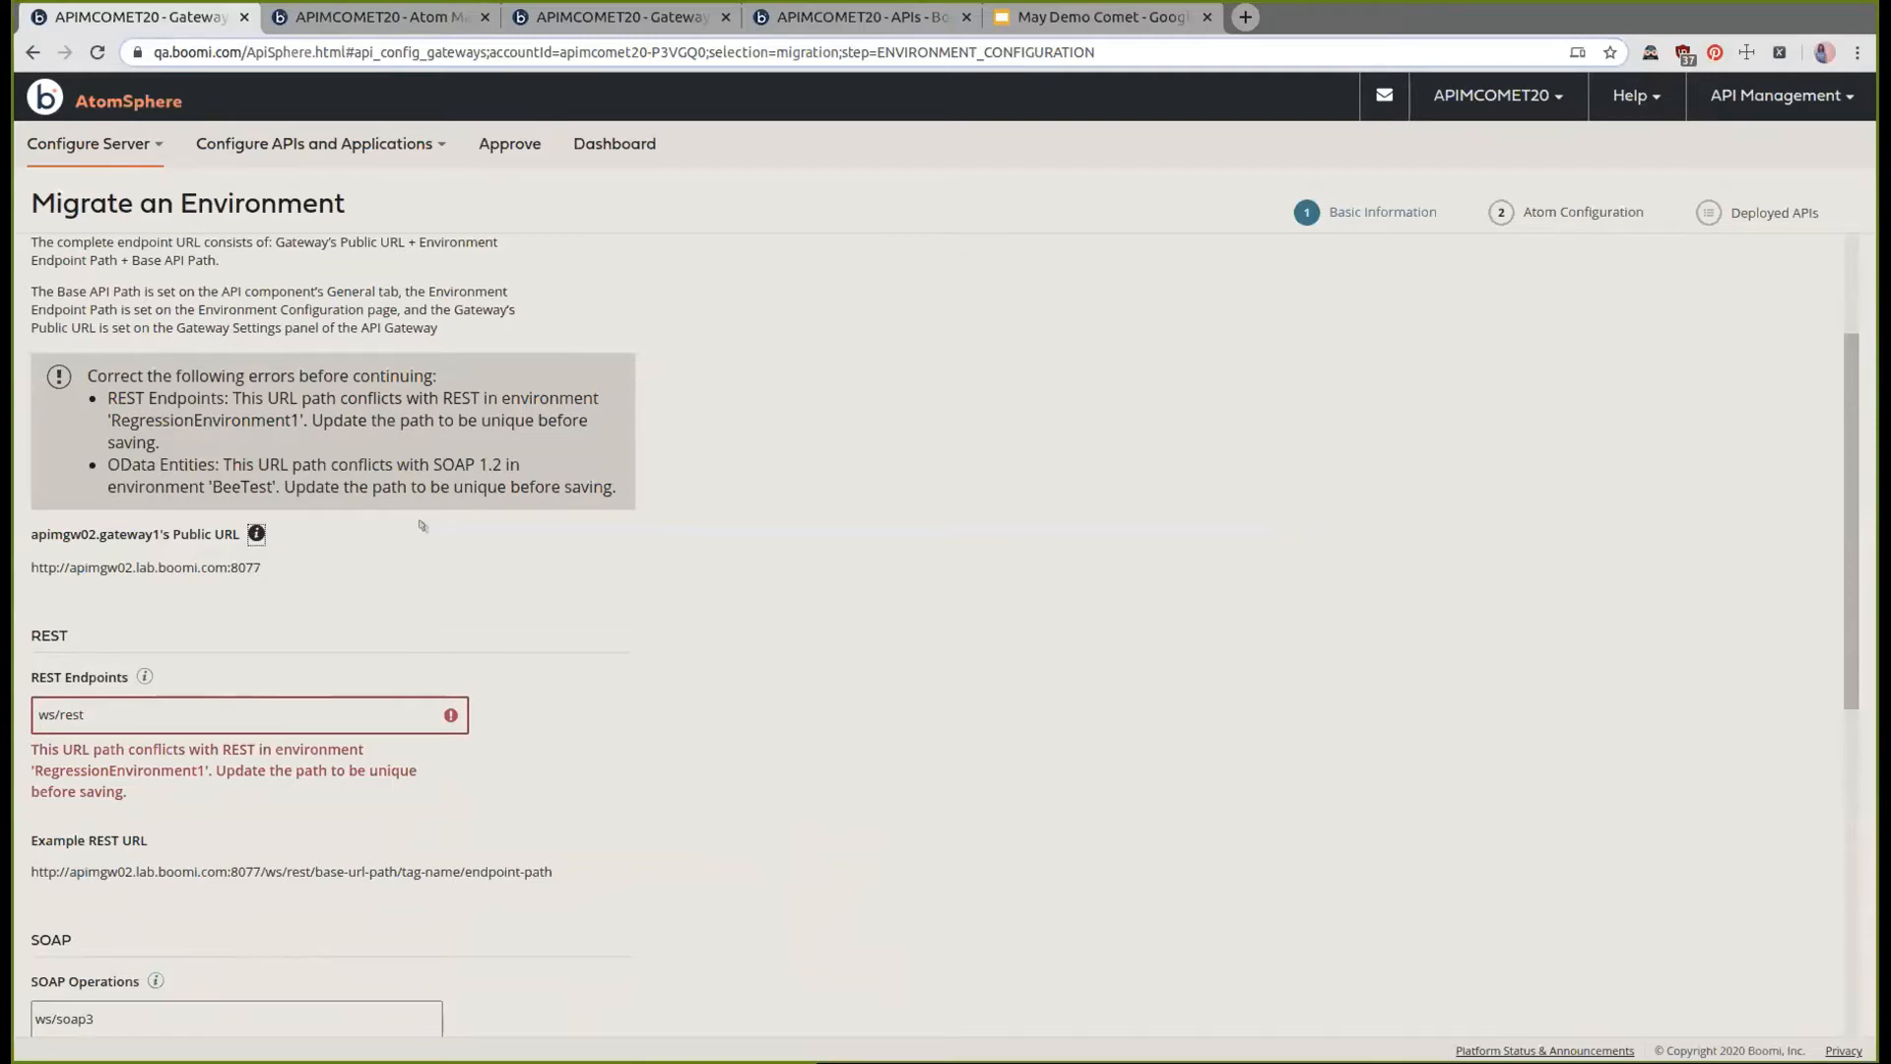
scroll(216, 531, down, 8)
scroll(182, 525, up, 3)
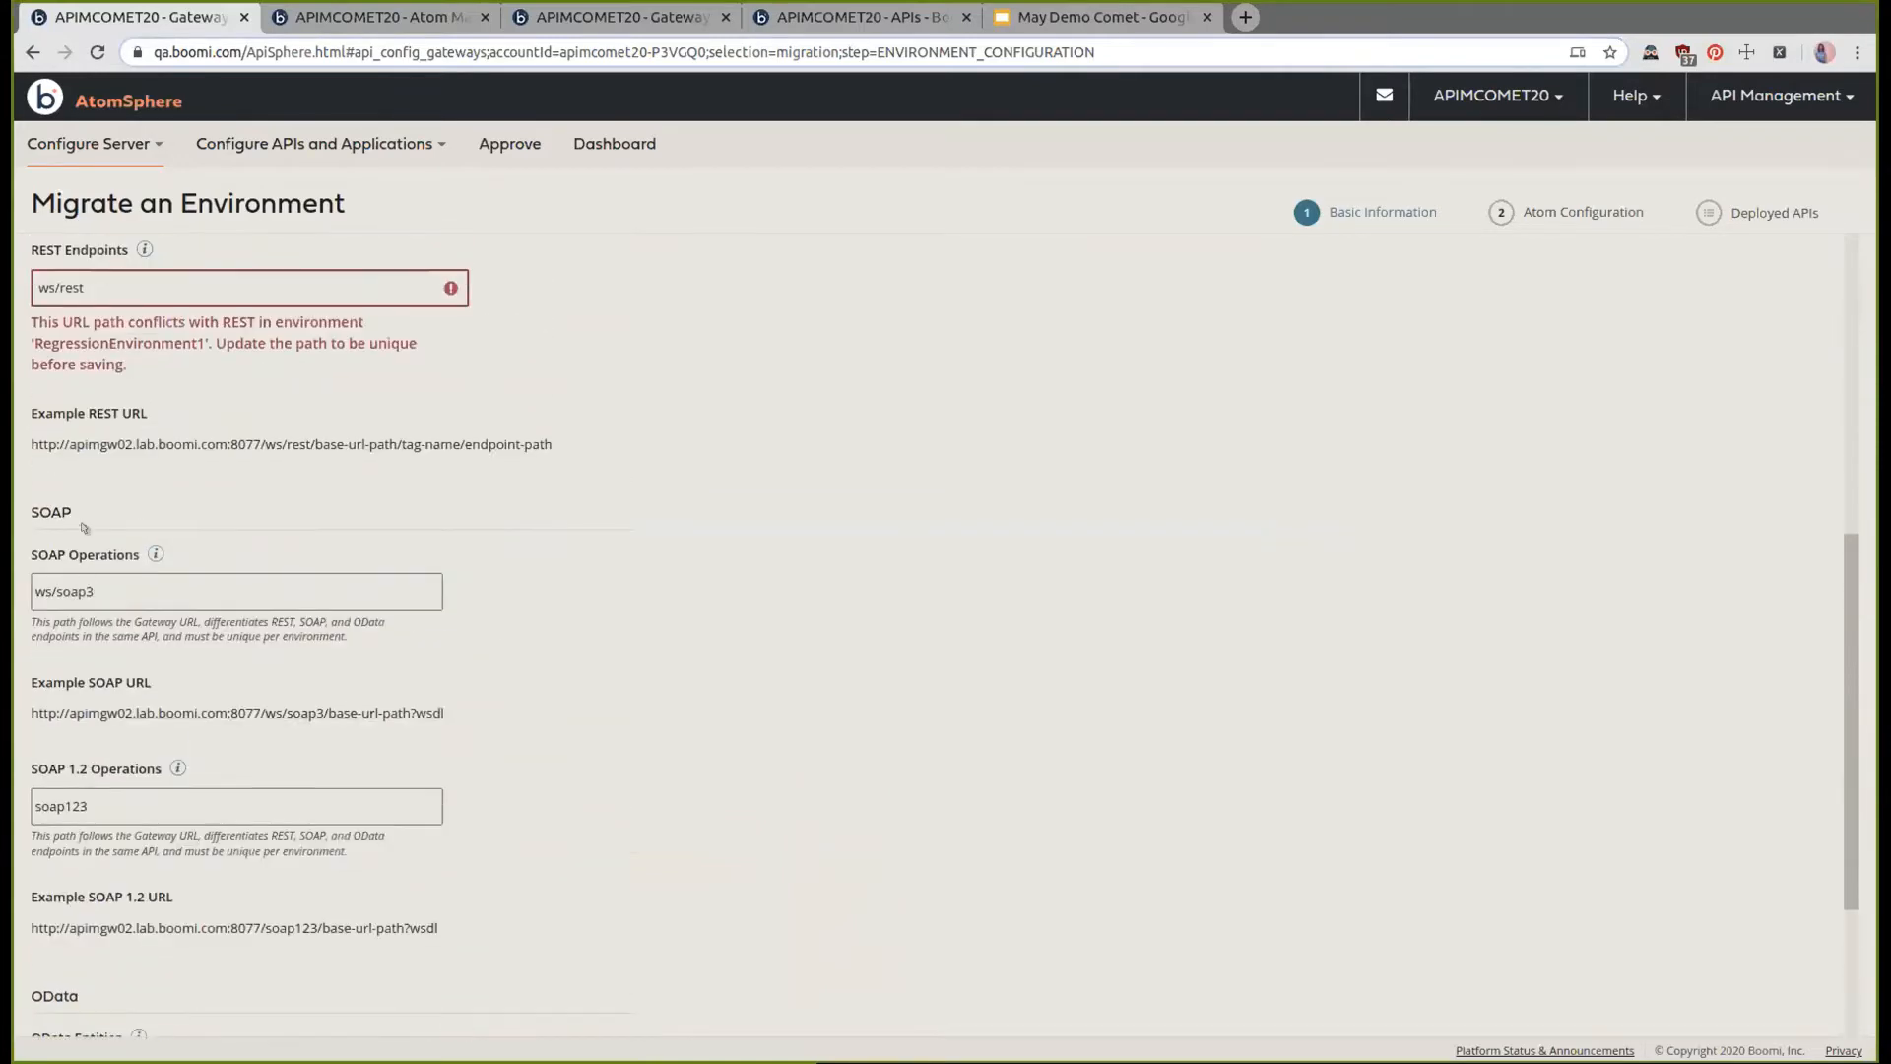
scroll(451, 591, down, 4)
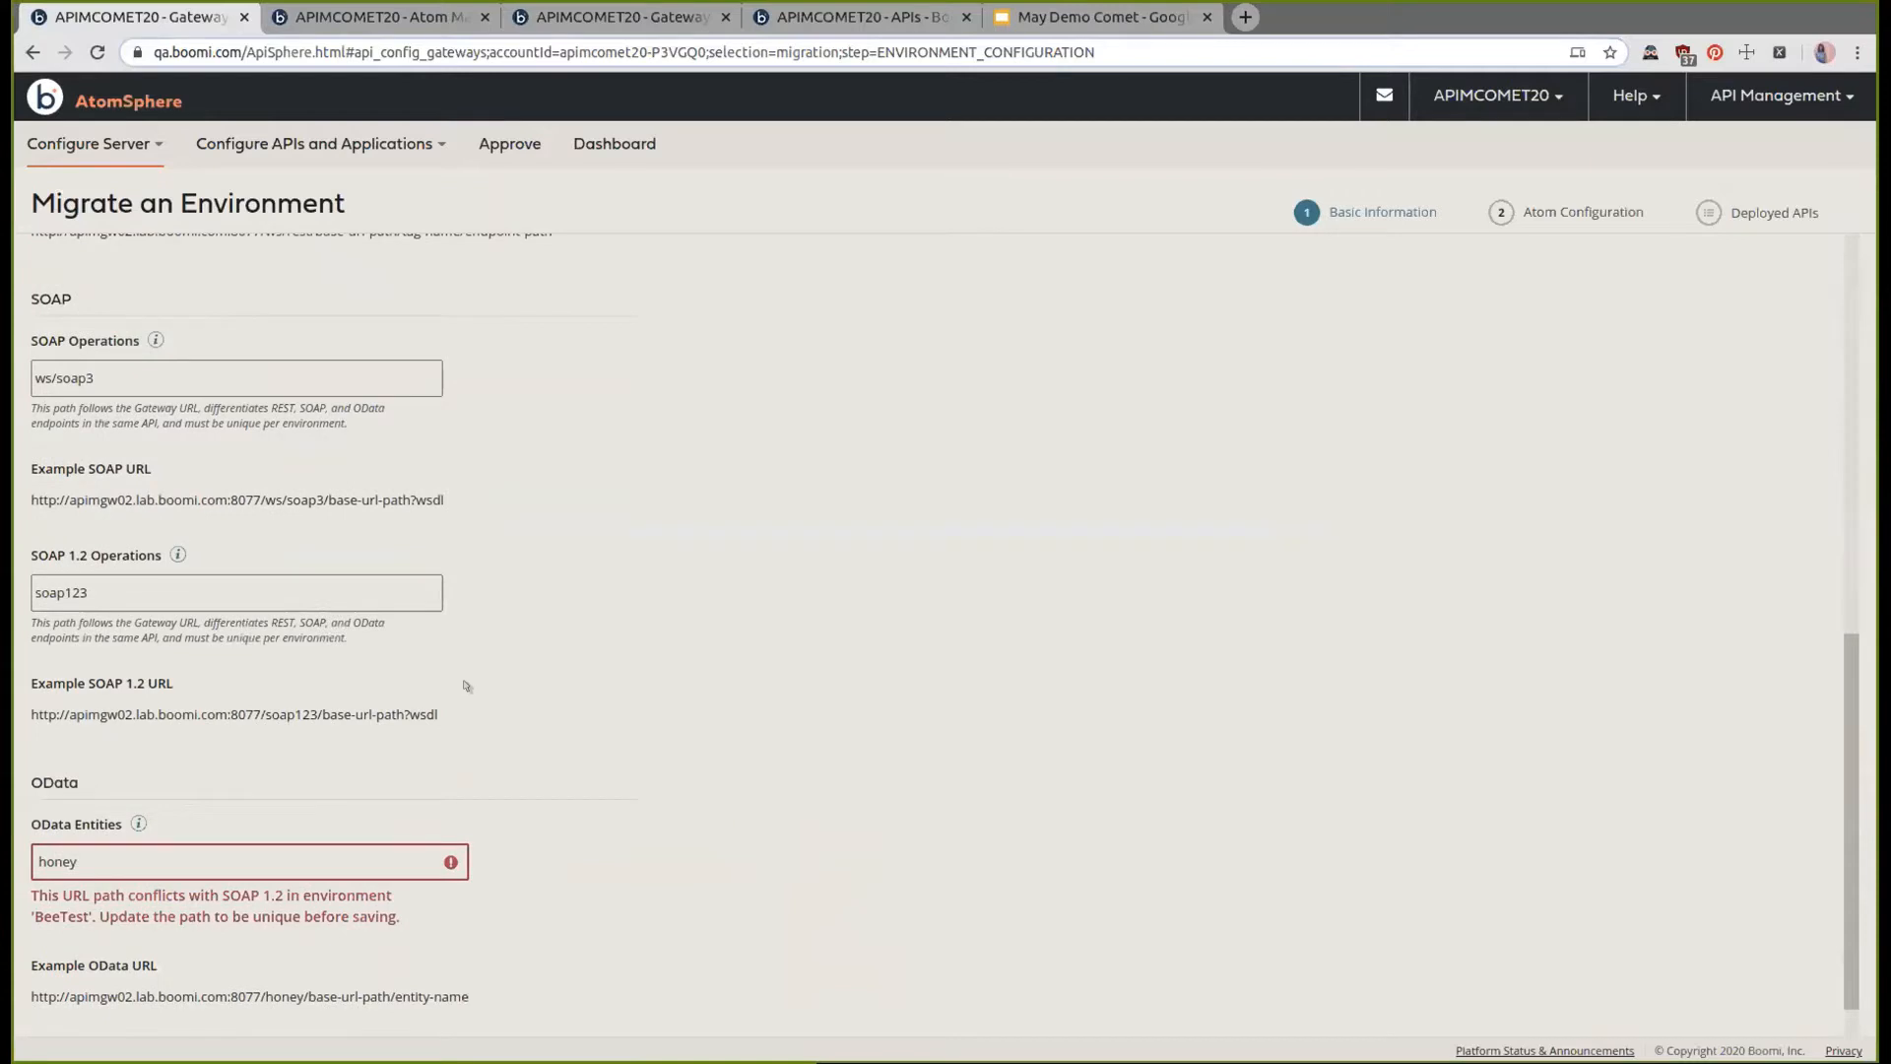
scroll(467, 685, up, 6)
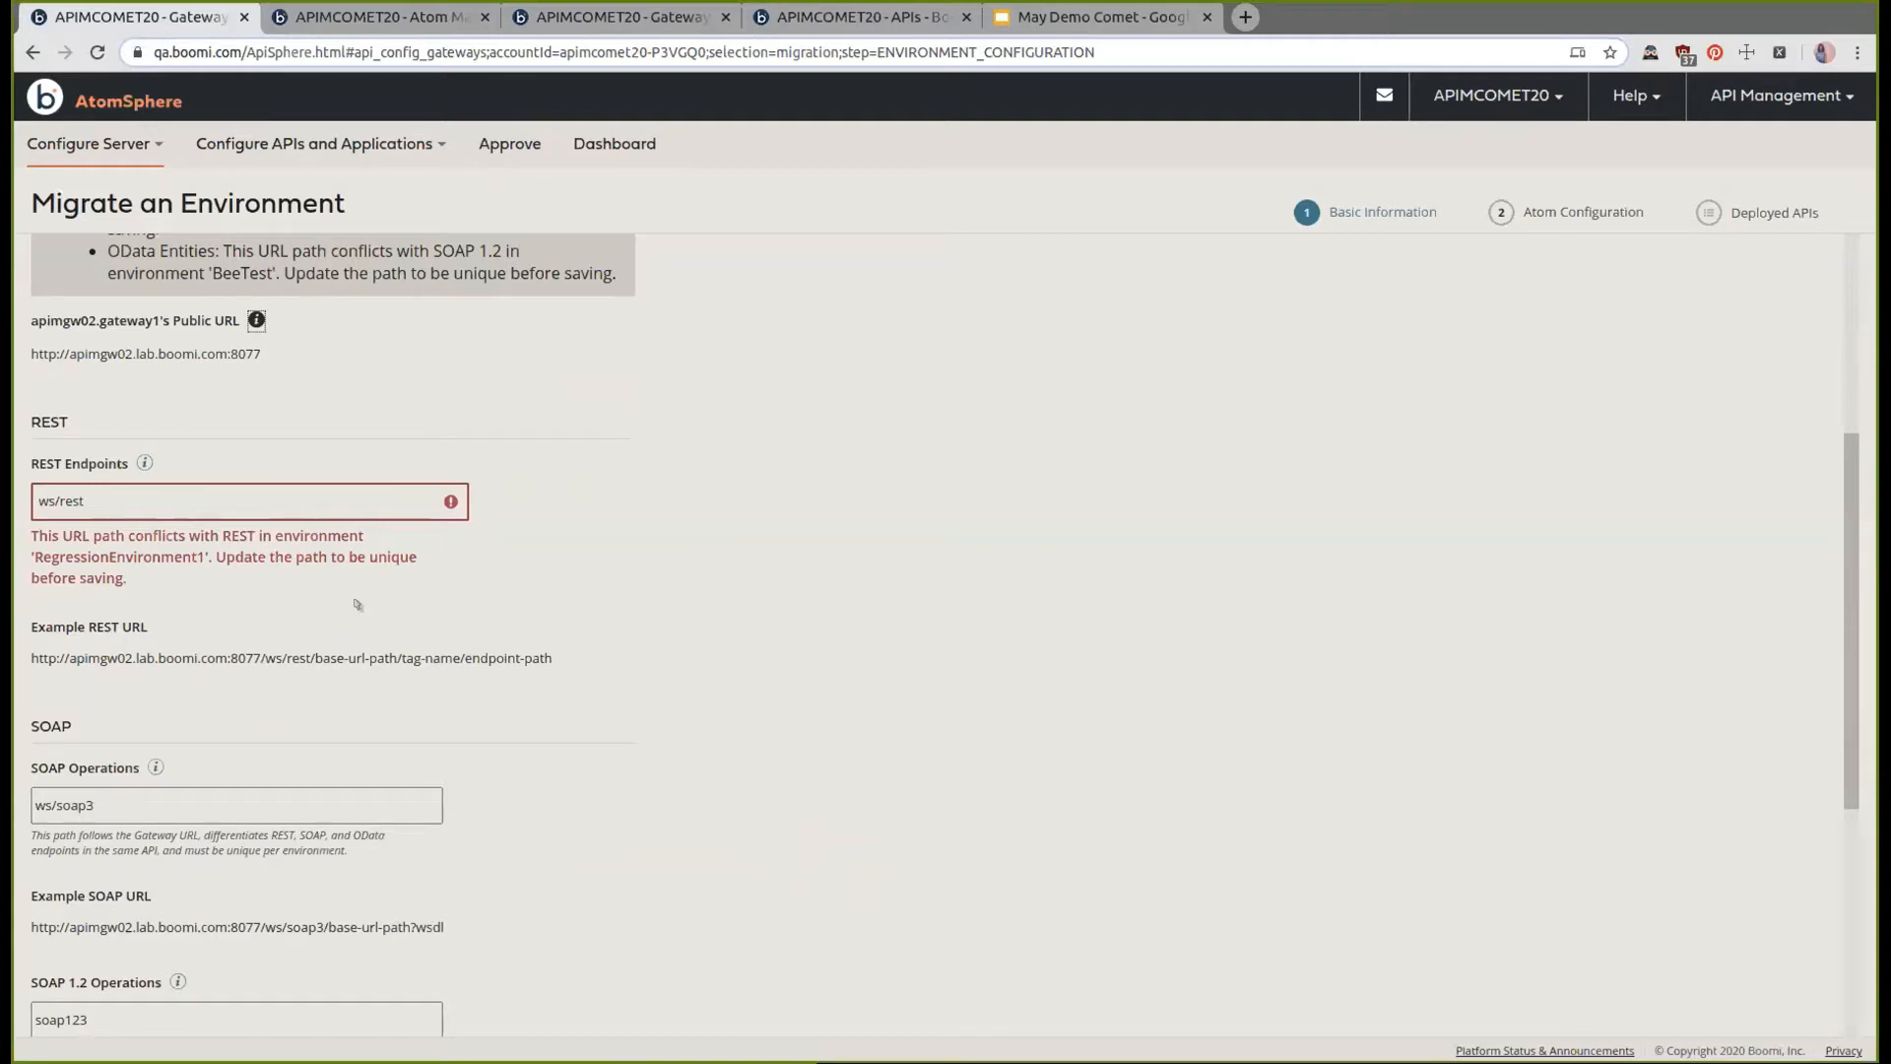
scroll(224, 604, up, 1)
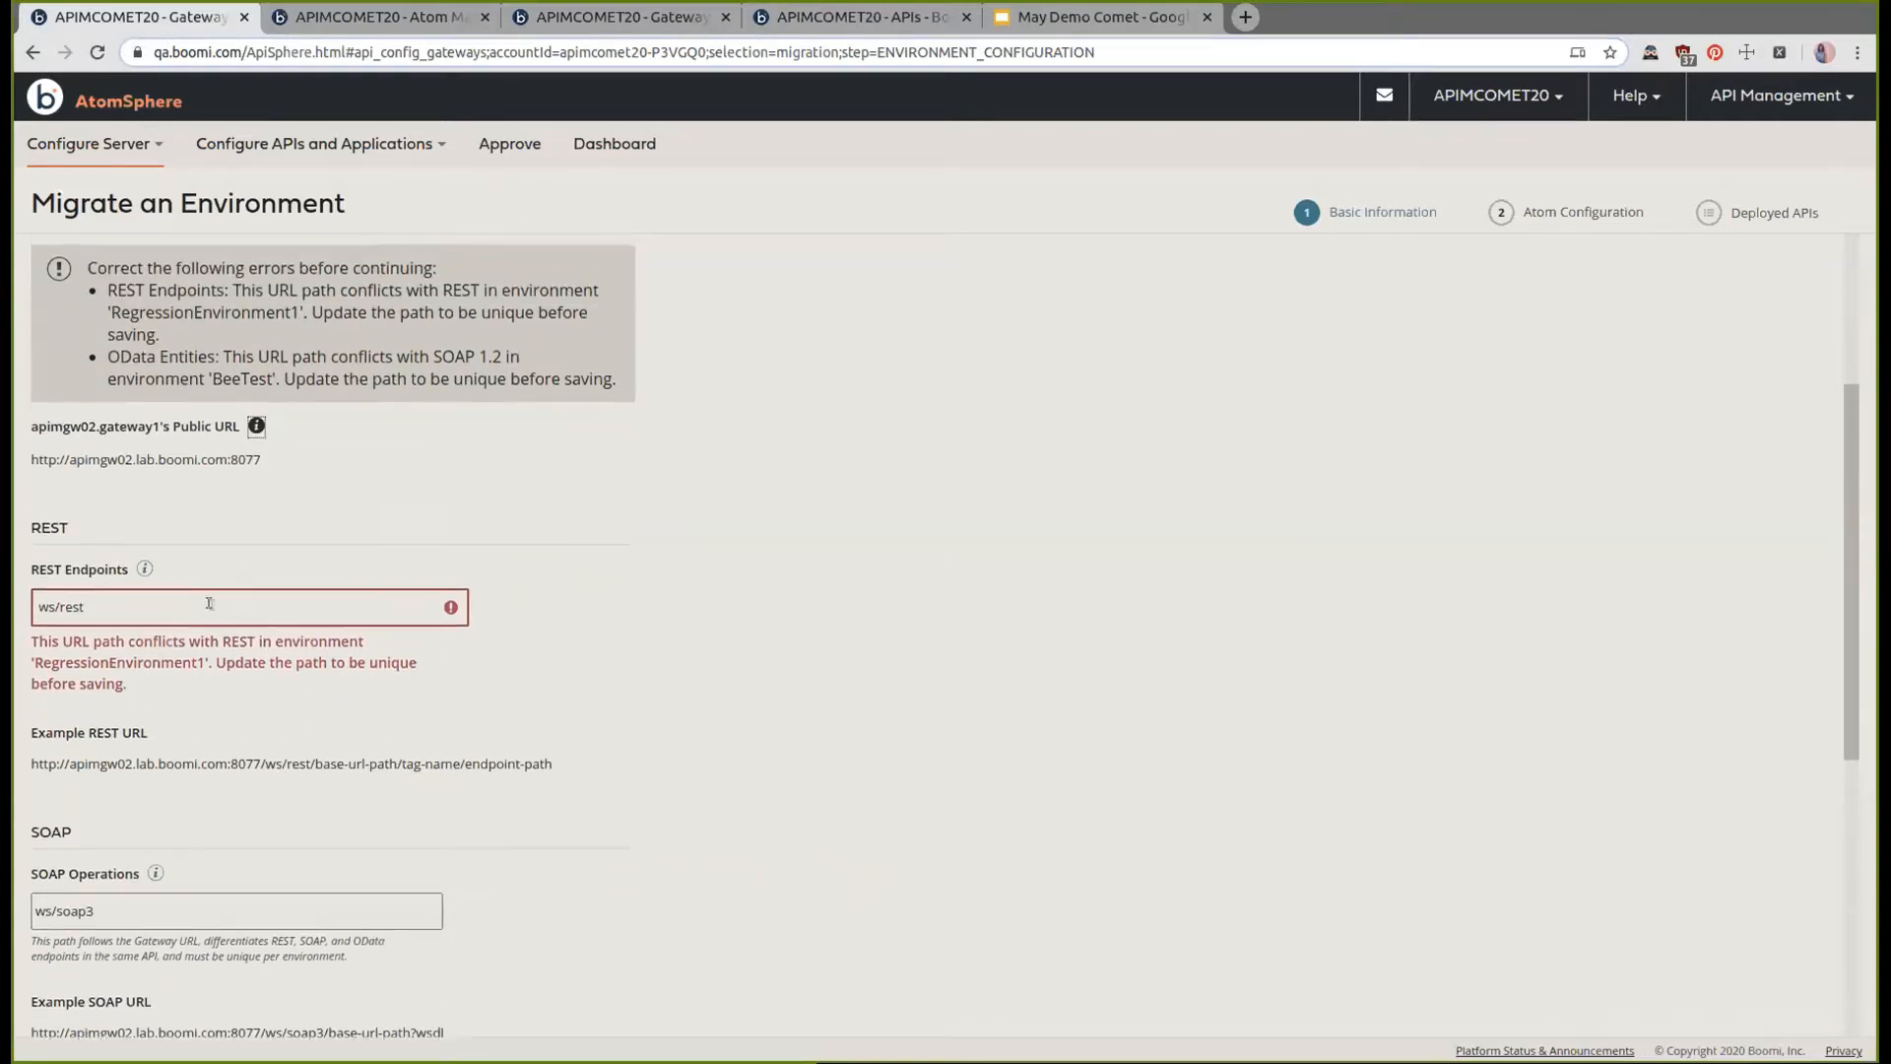
scroll(197, 551, down, 1)
scroll(187, 532, up, 3)
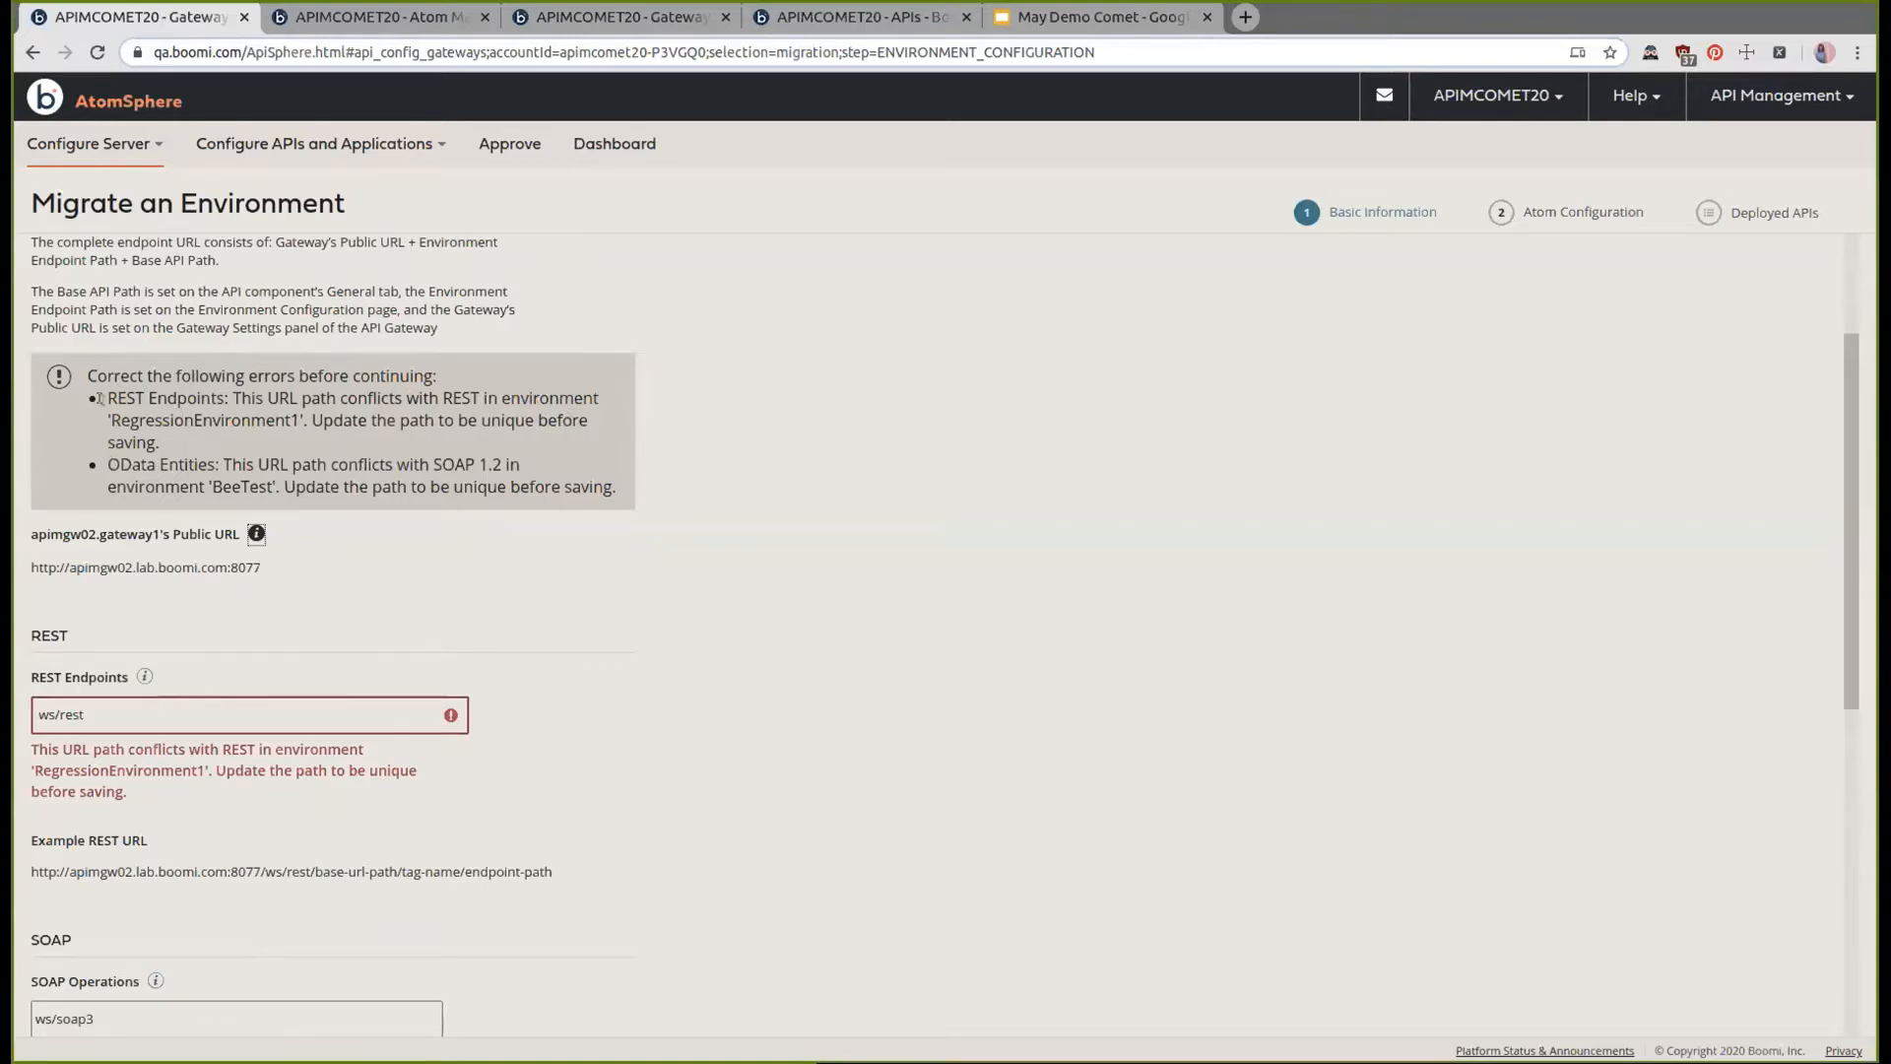
drag(107, 420, 303, 420)
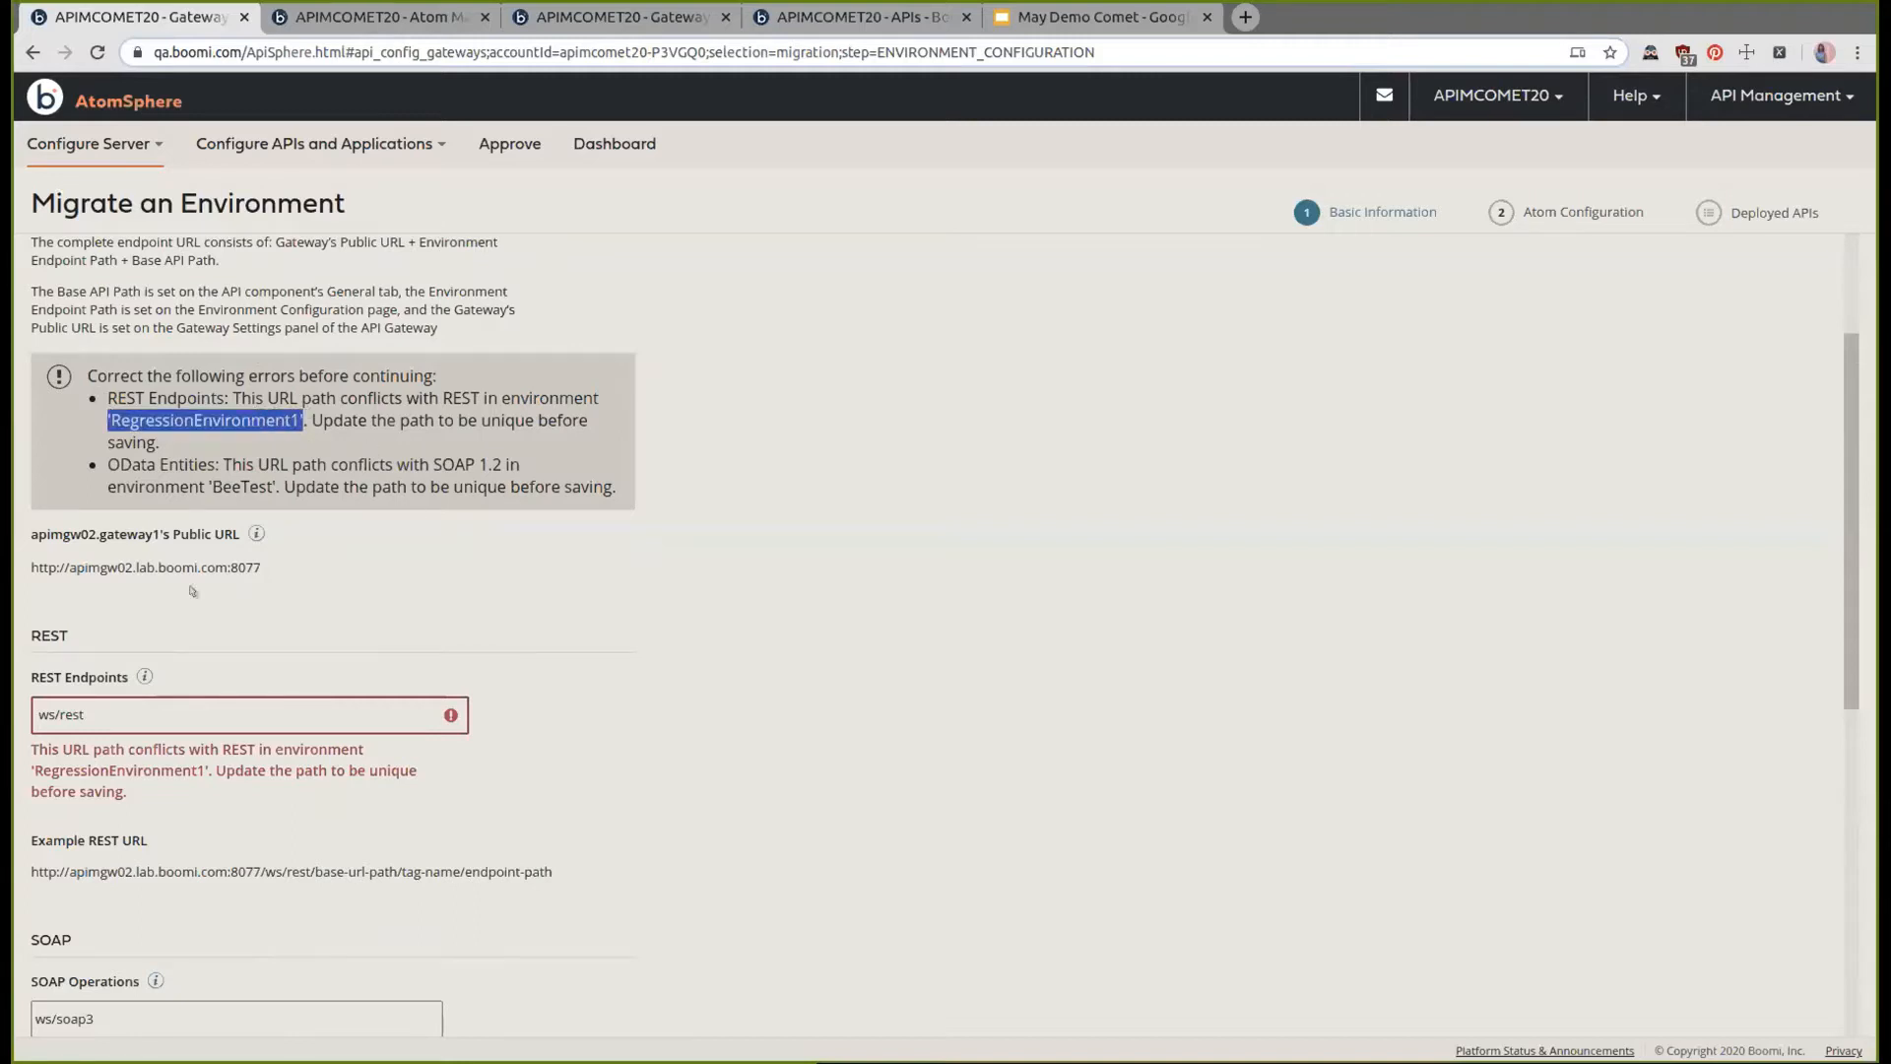
click(160, 460)
drag(106, 463, 267, 486)
click(566, 584)
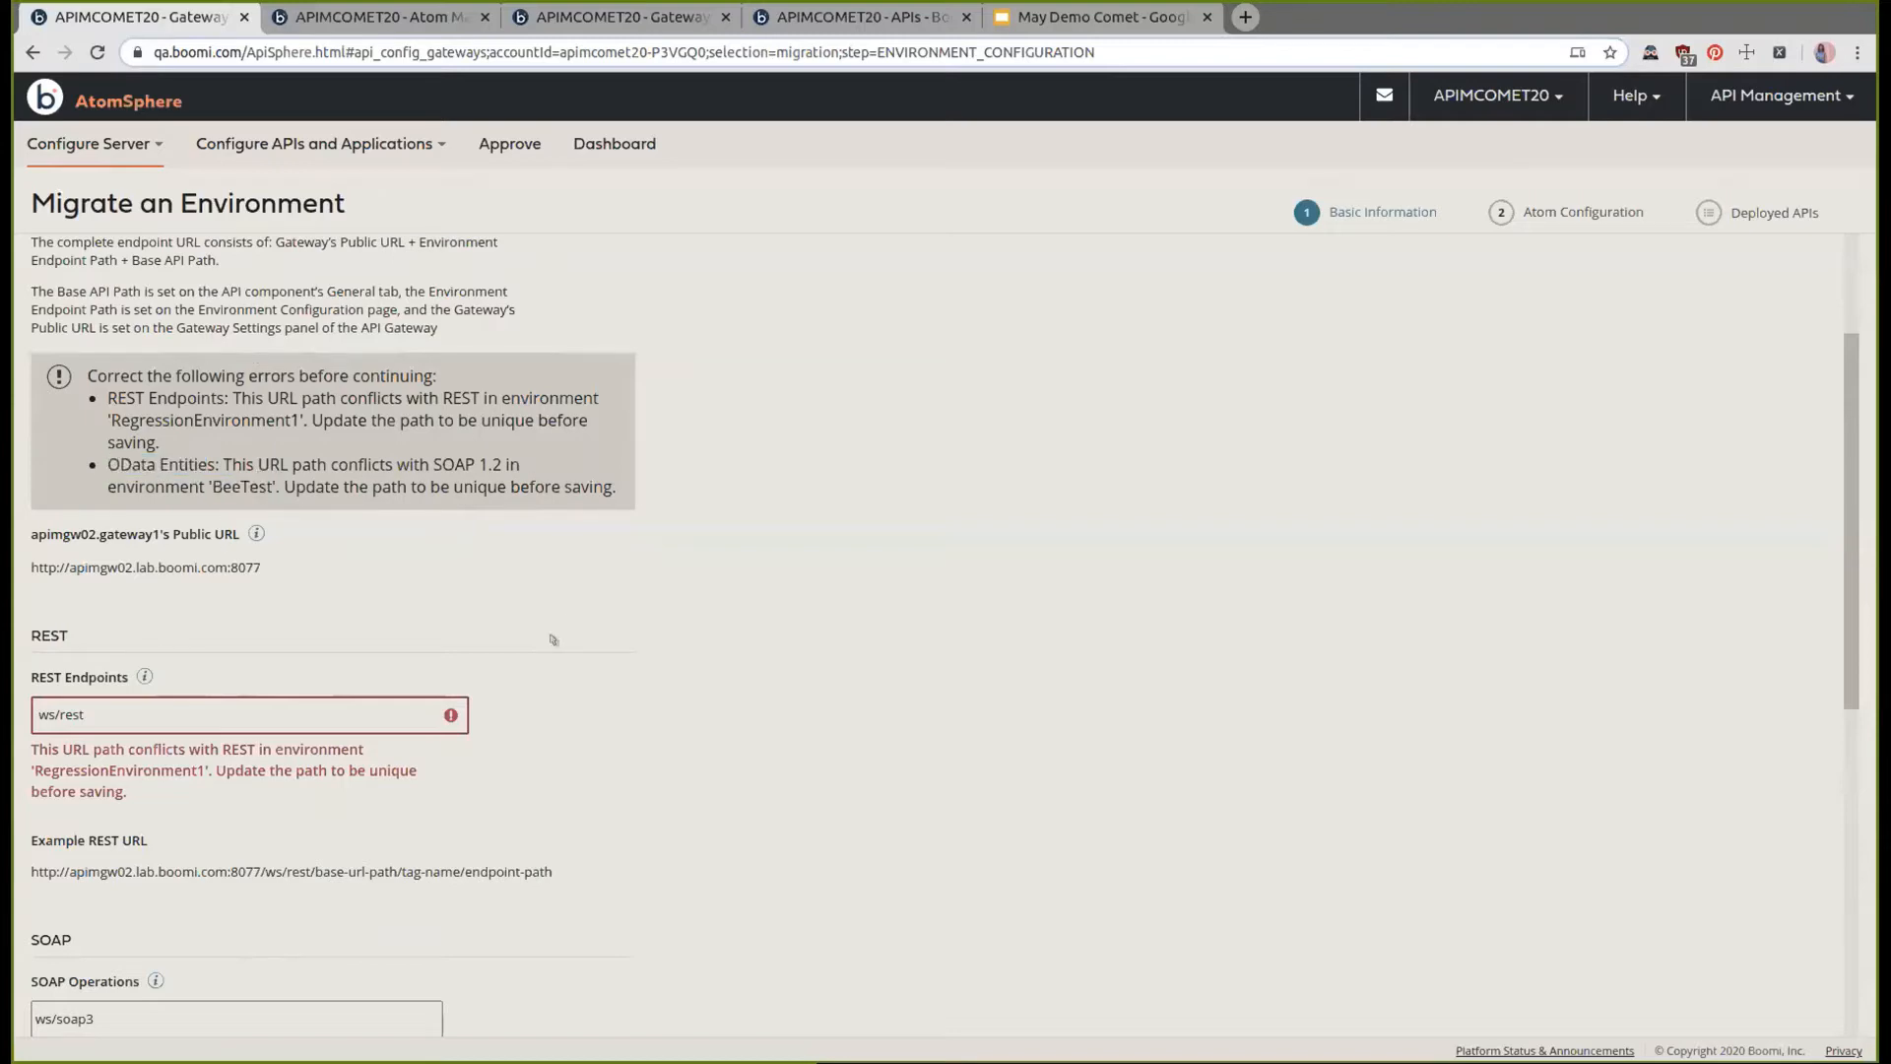
scroll(594, 737, down, 5)
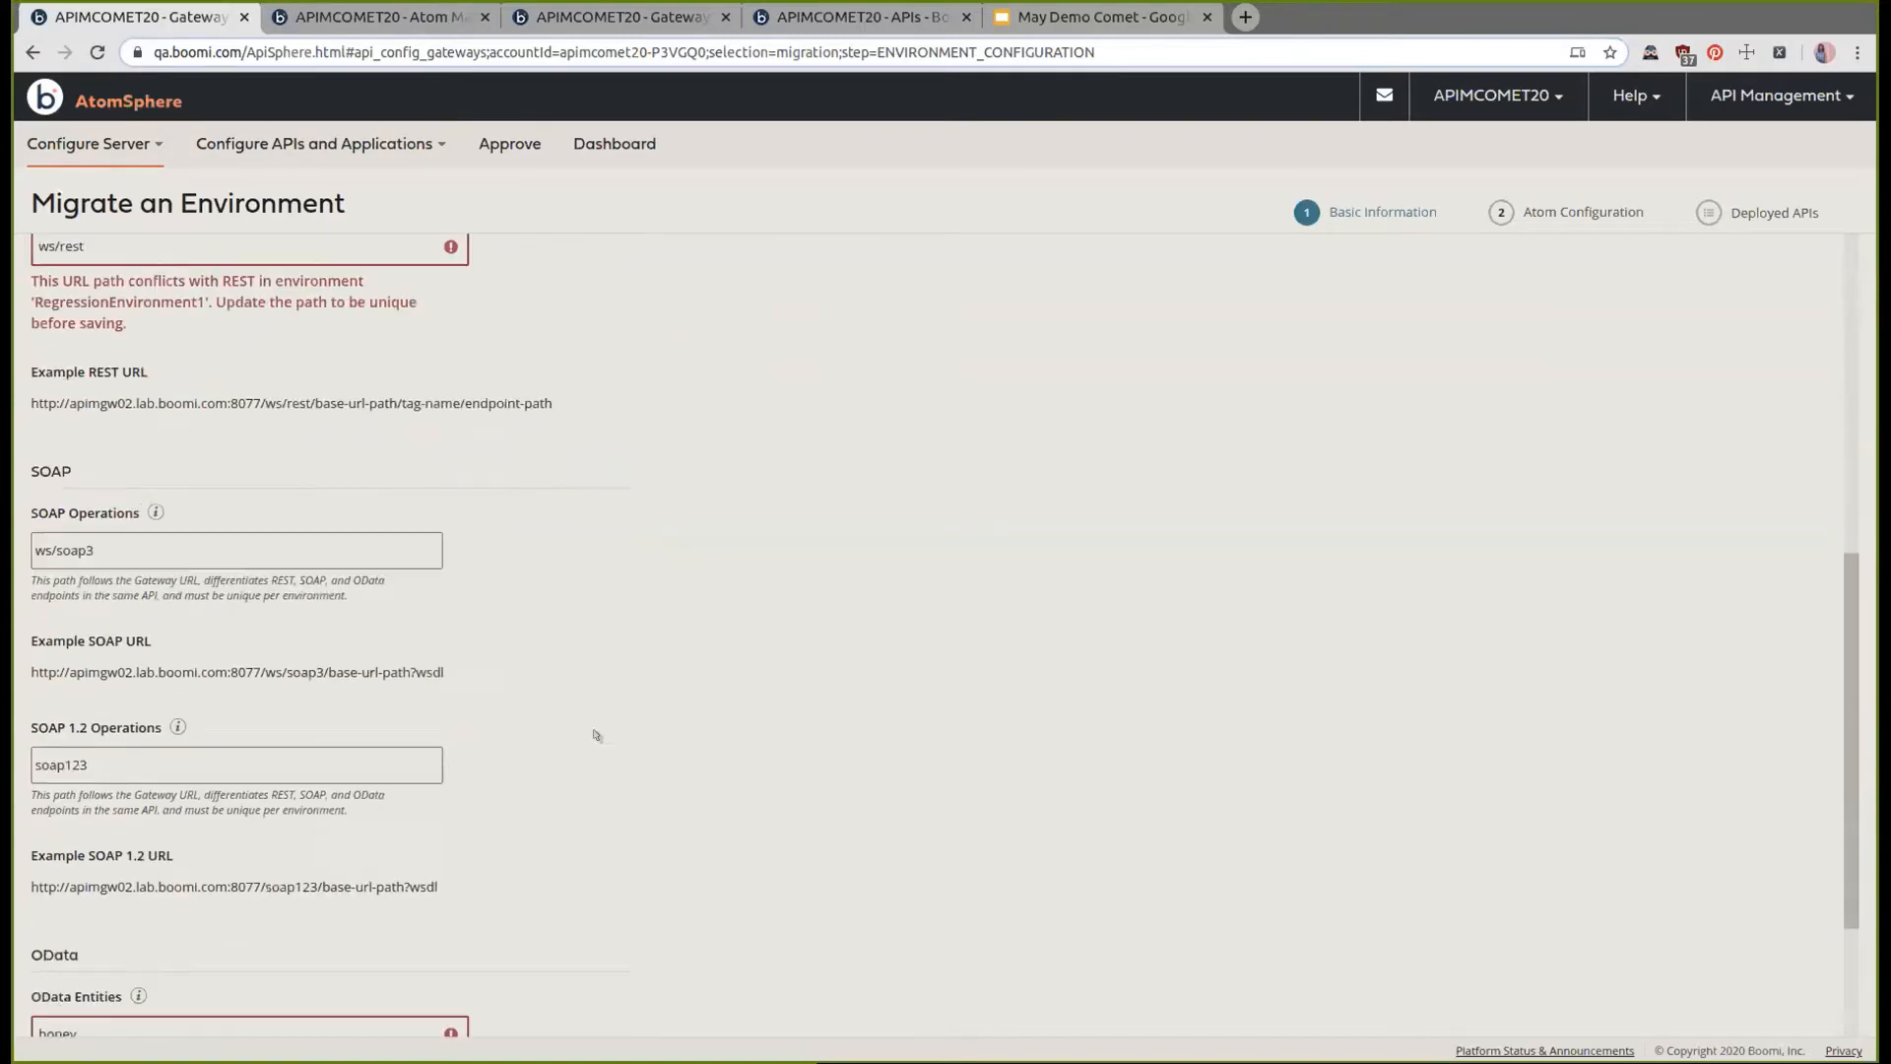
scroll(594, 735, down, 3)
drag(165, 790, 18, 801)
click(115, 799)
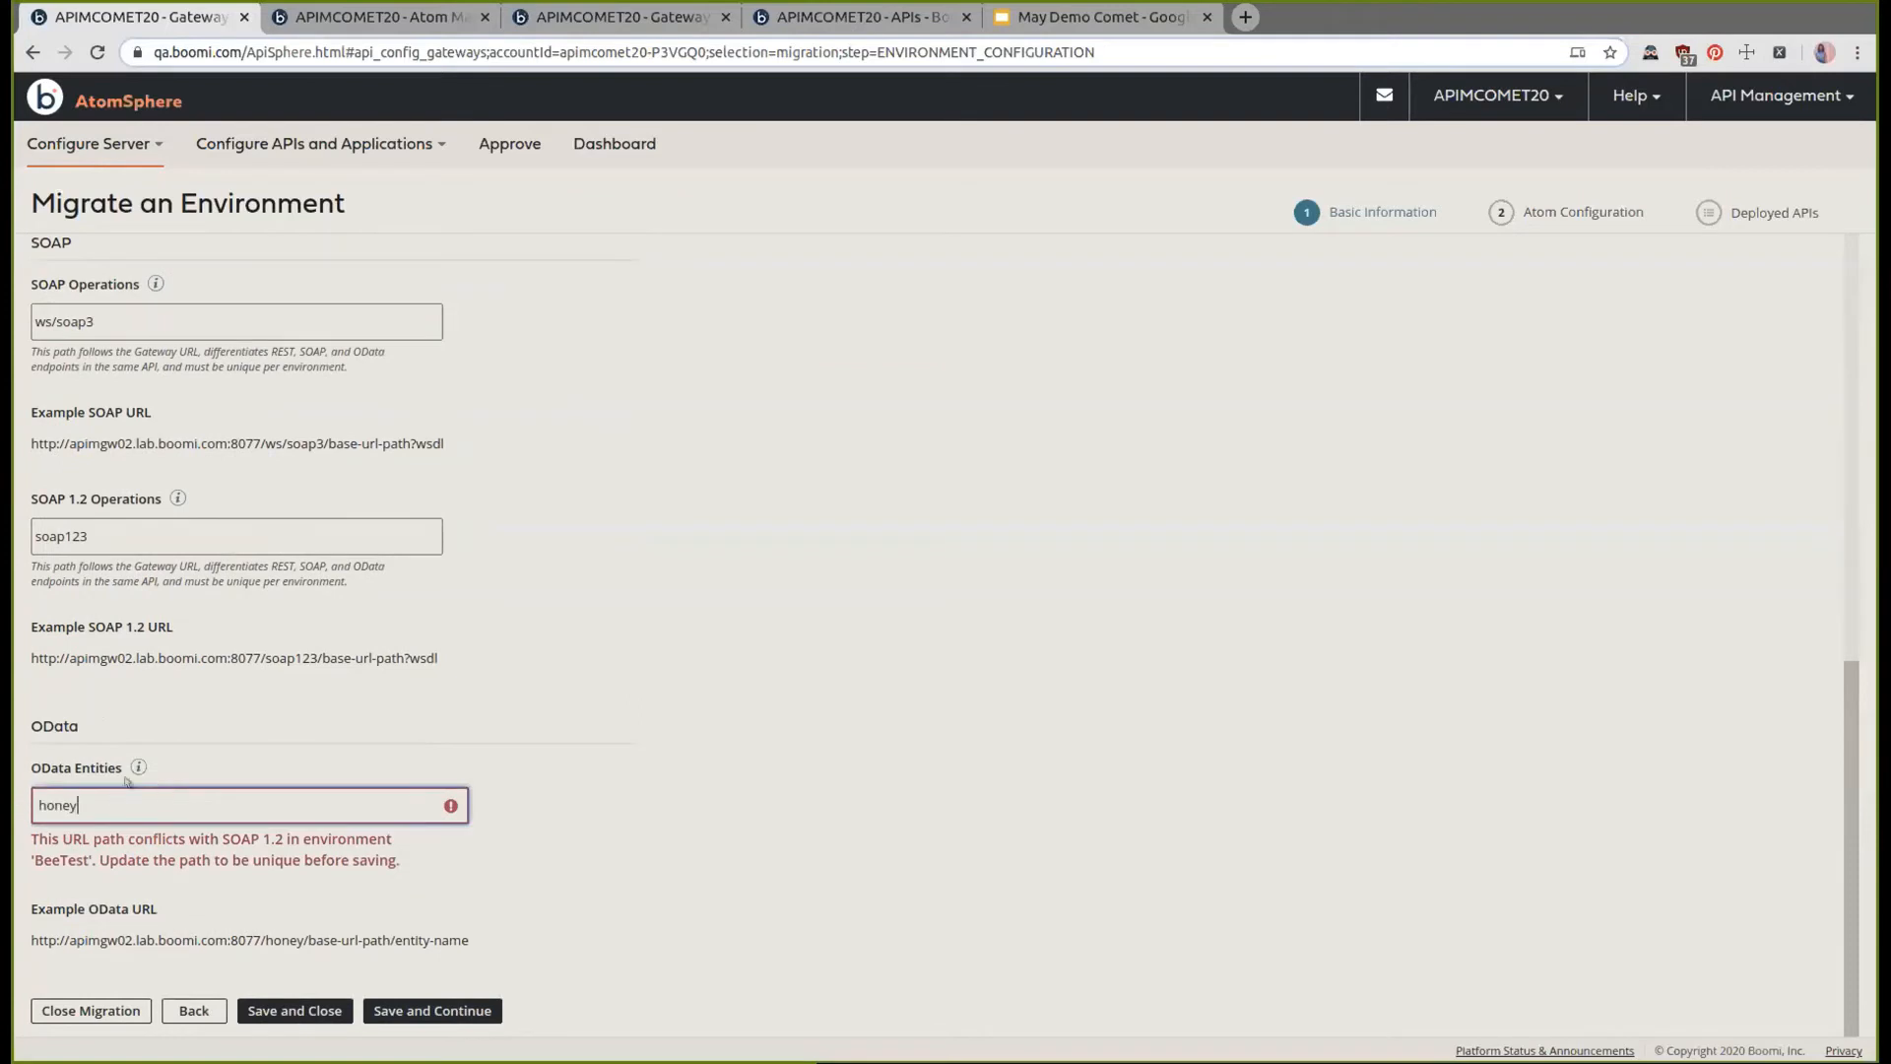
Open the BeeTest environment's configuration and compare its SOAP 1.2 path with the migration's OData Entities path
click(557, 19)
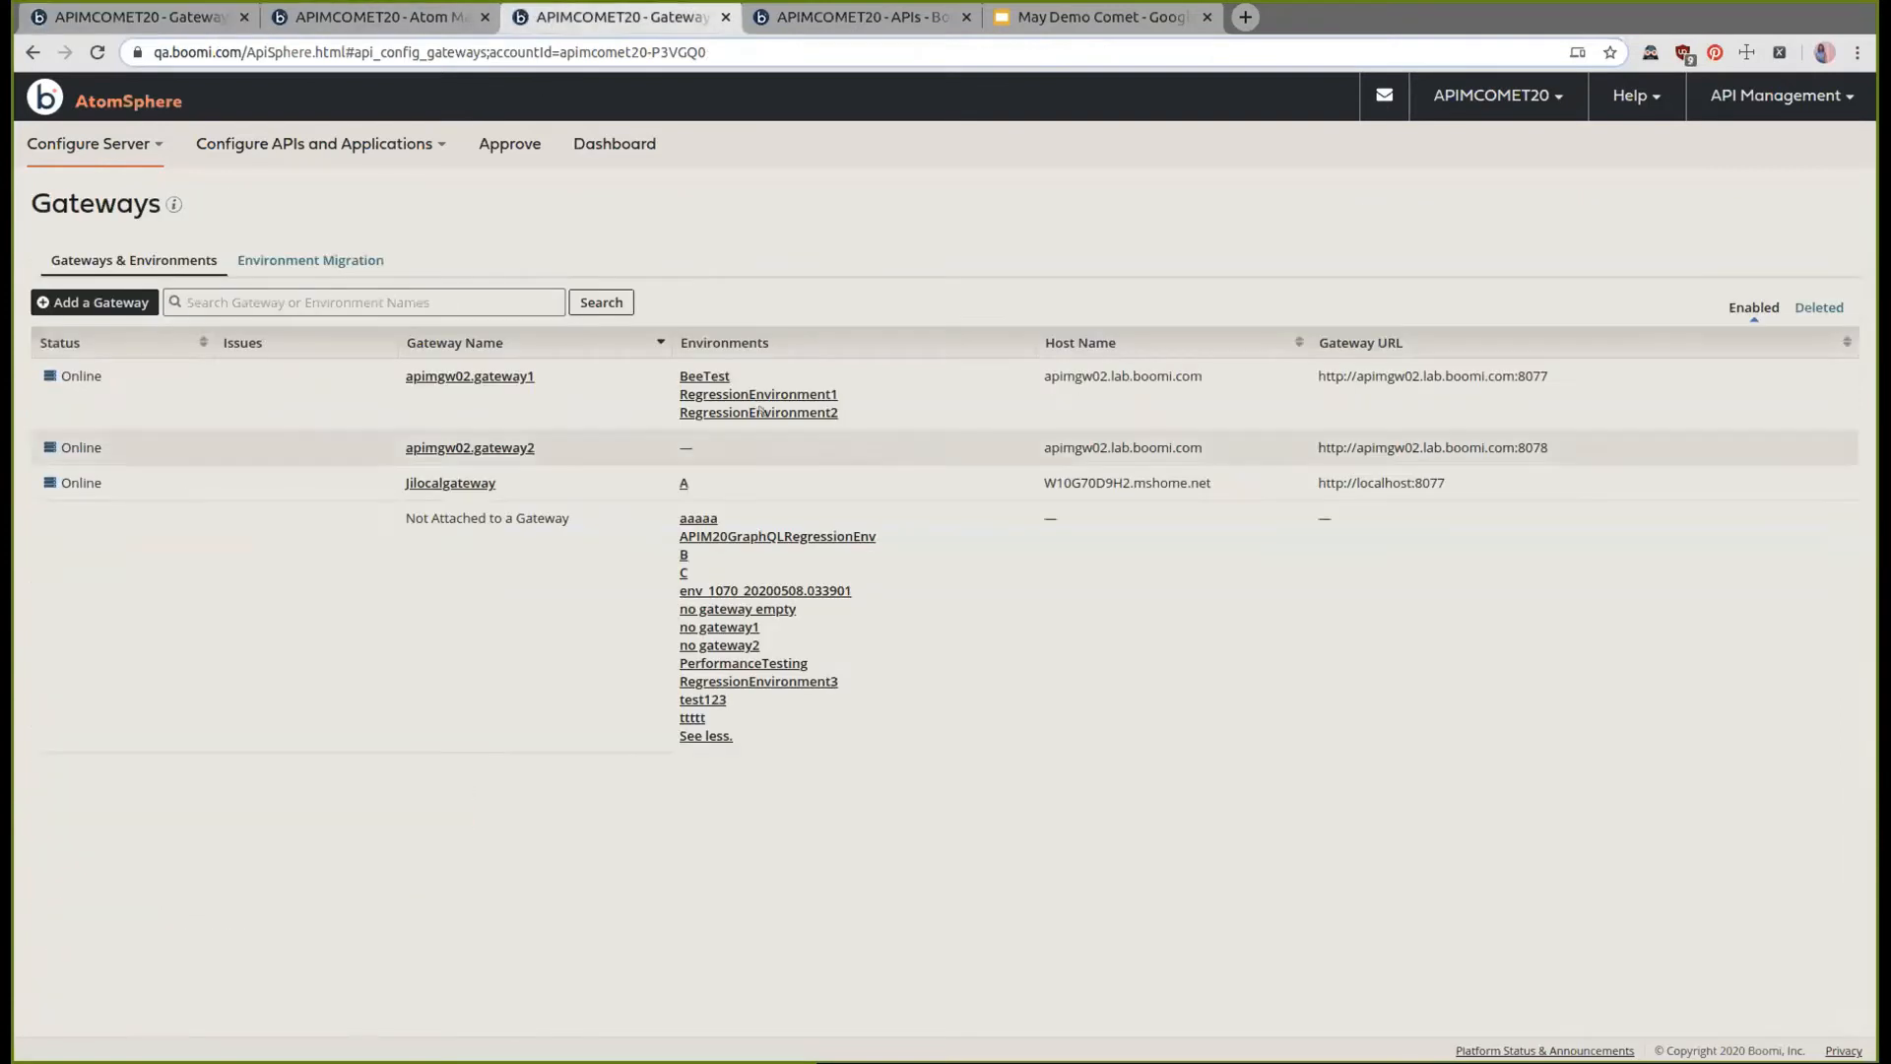
click(708, 376)
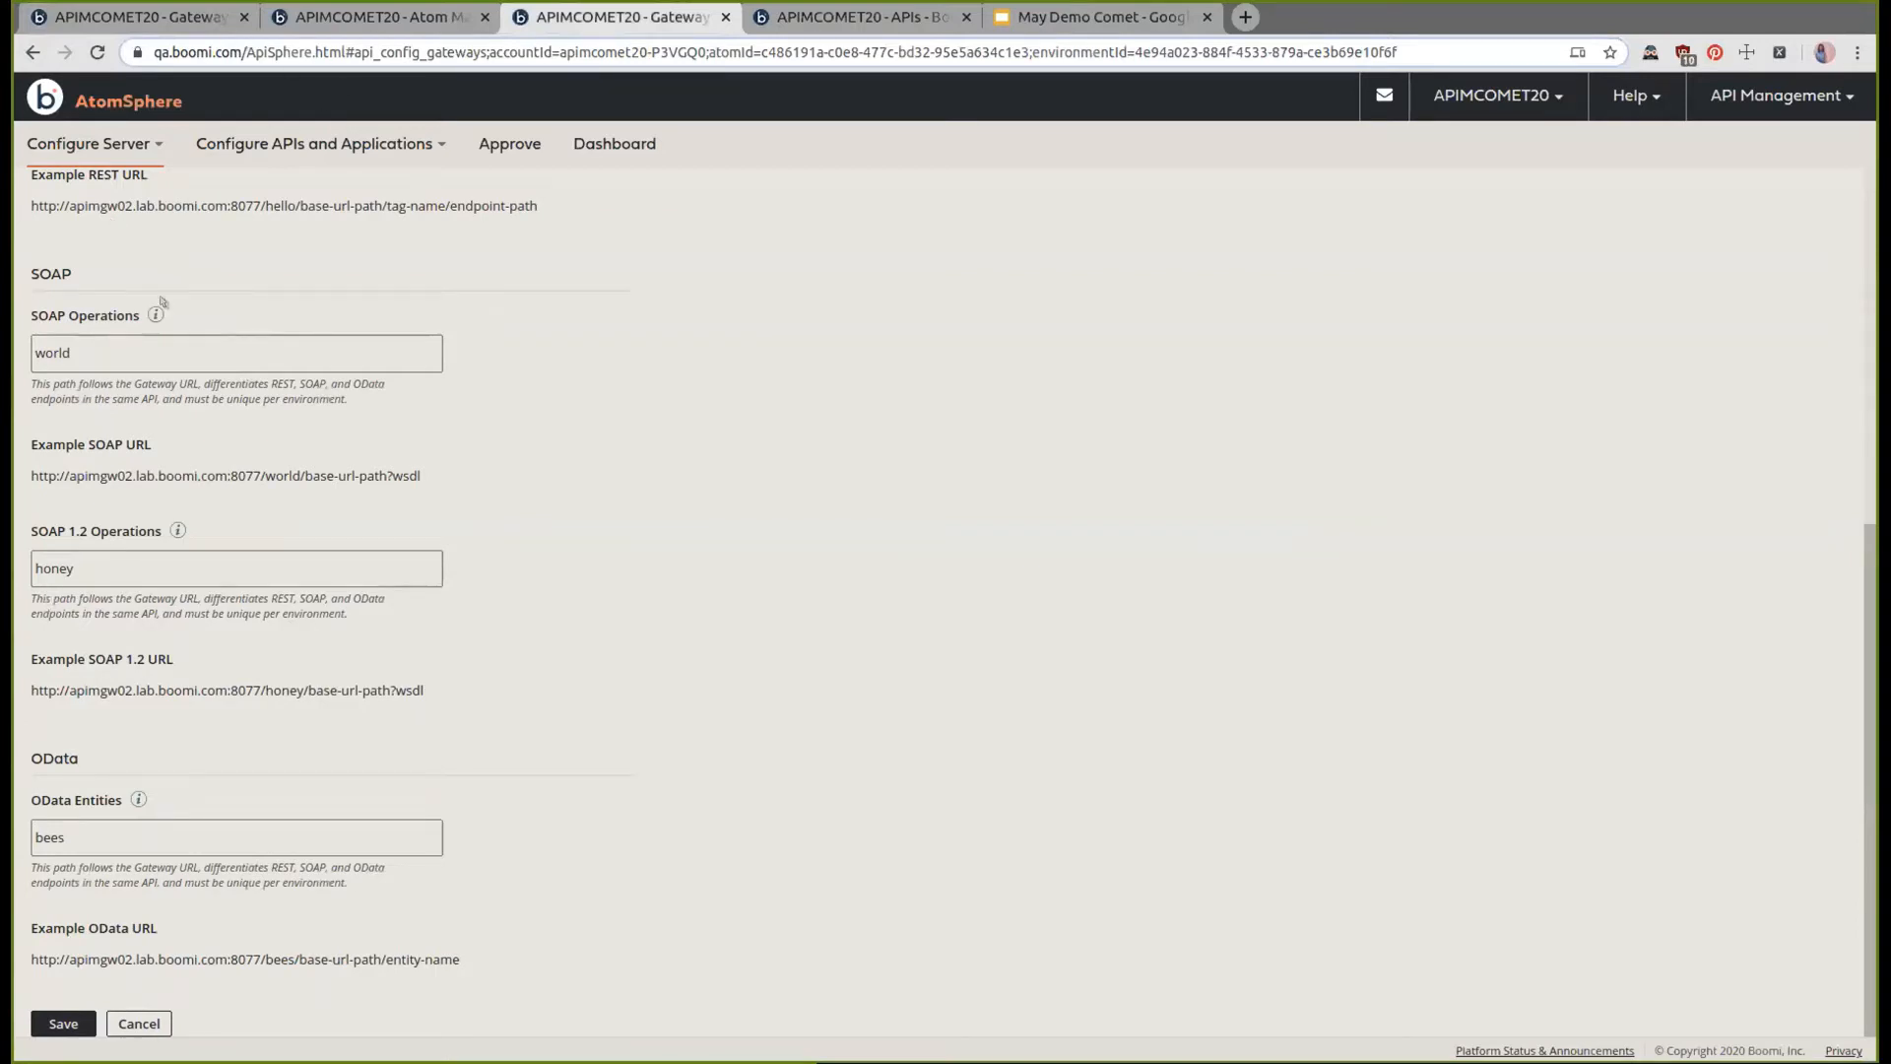
click(145, 23)
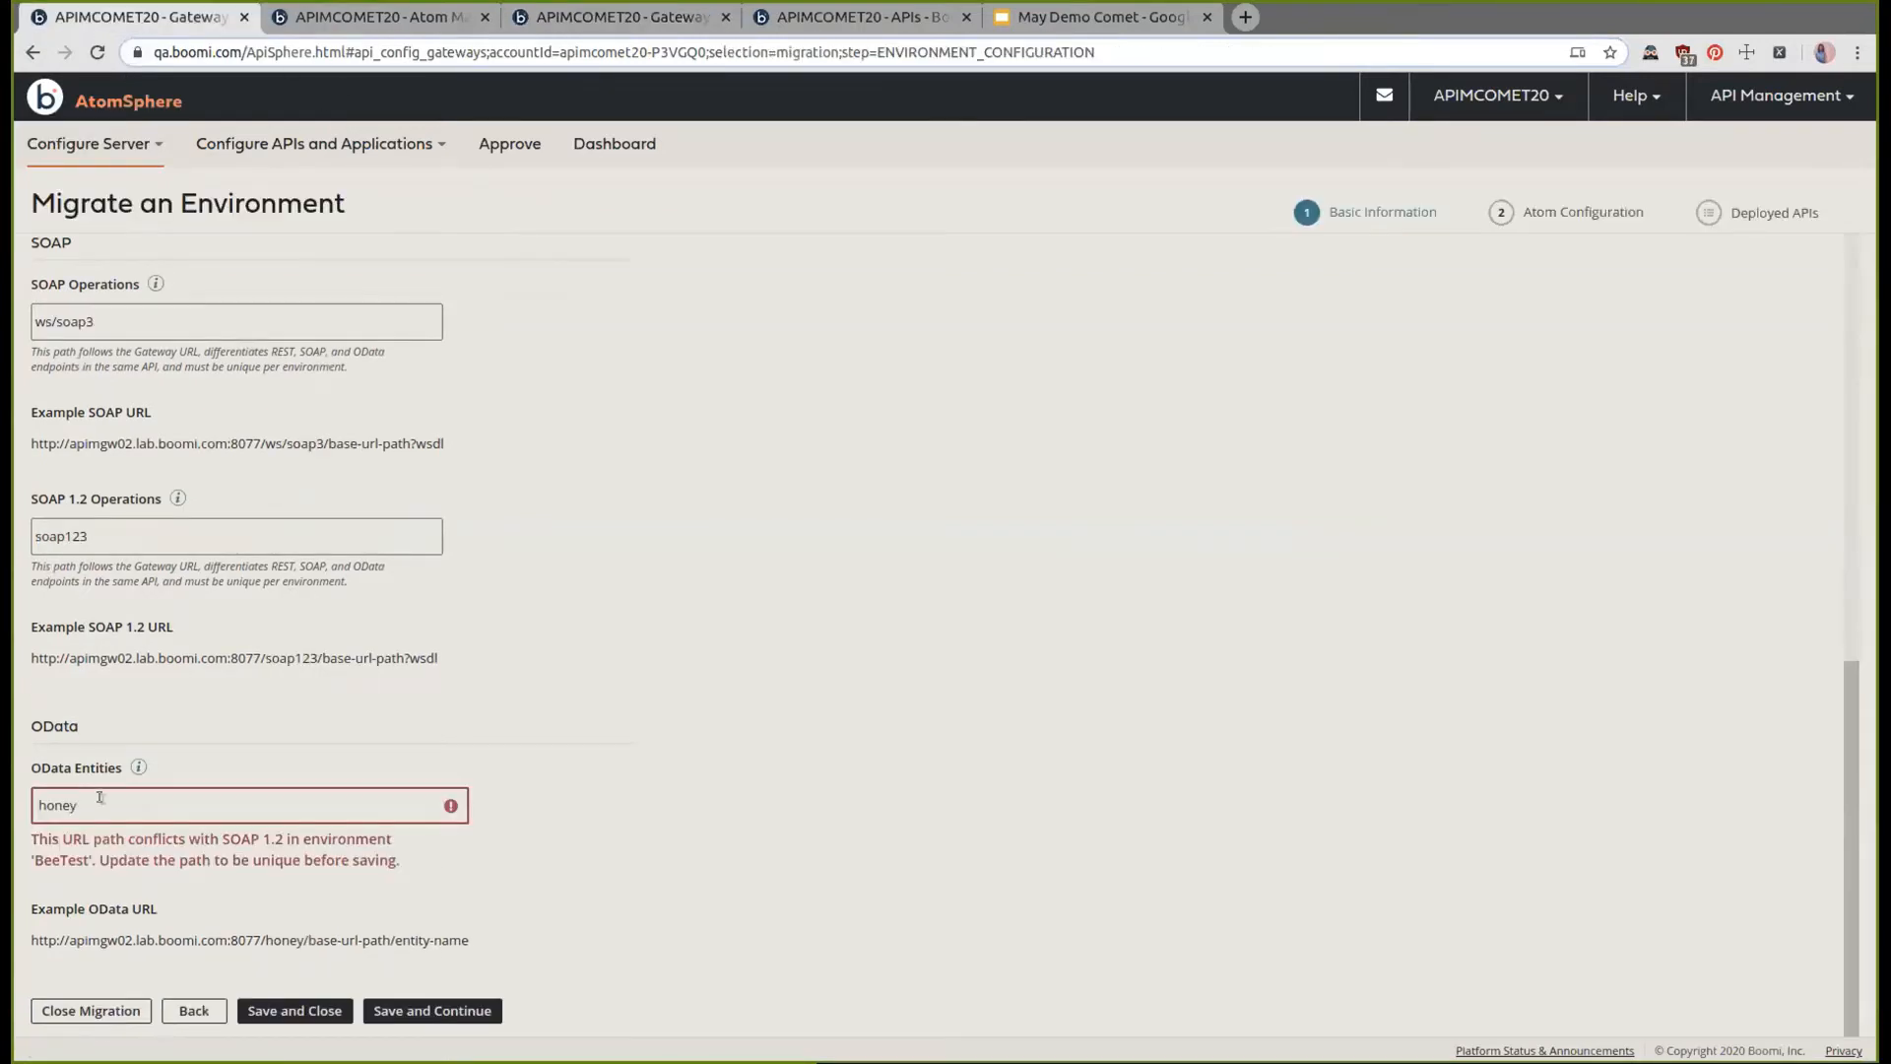
click(568, 24)
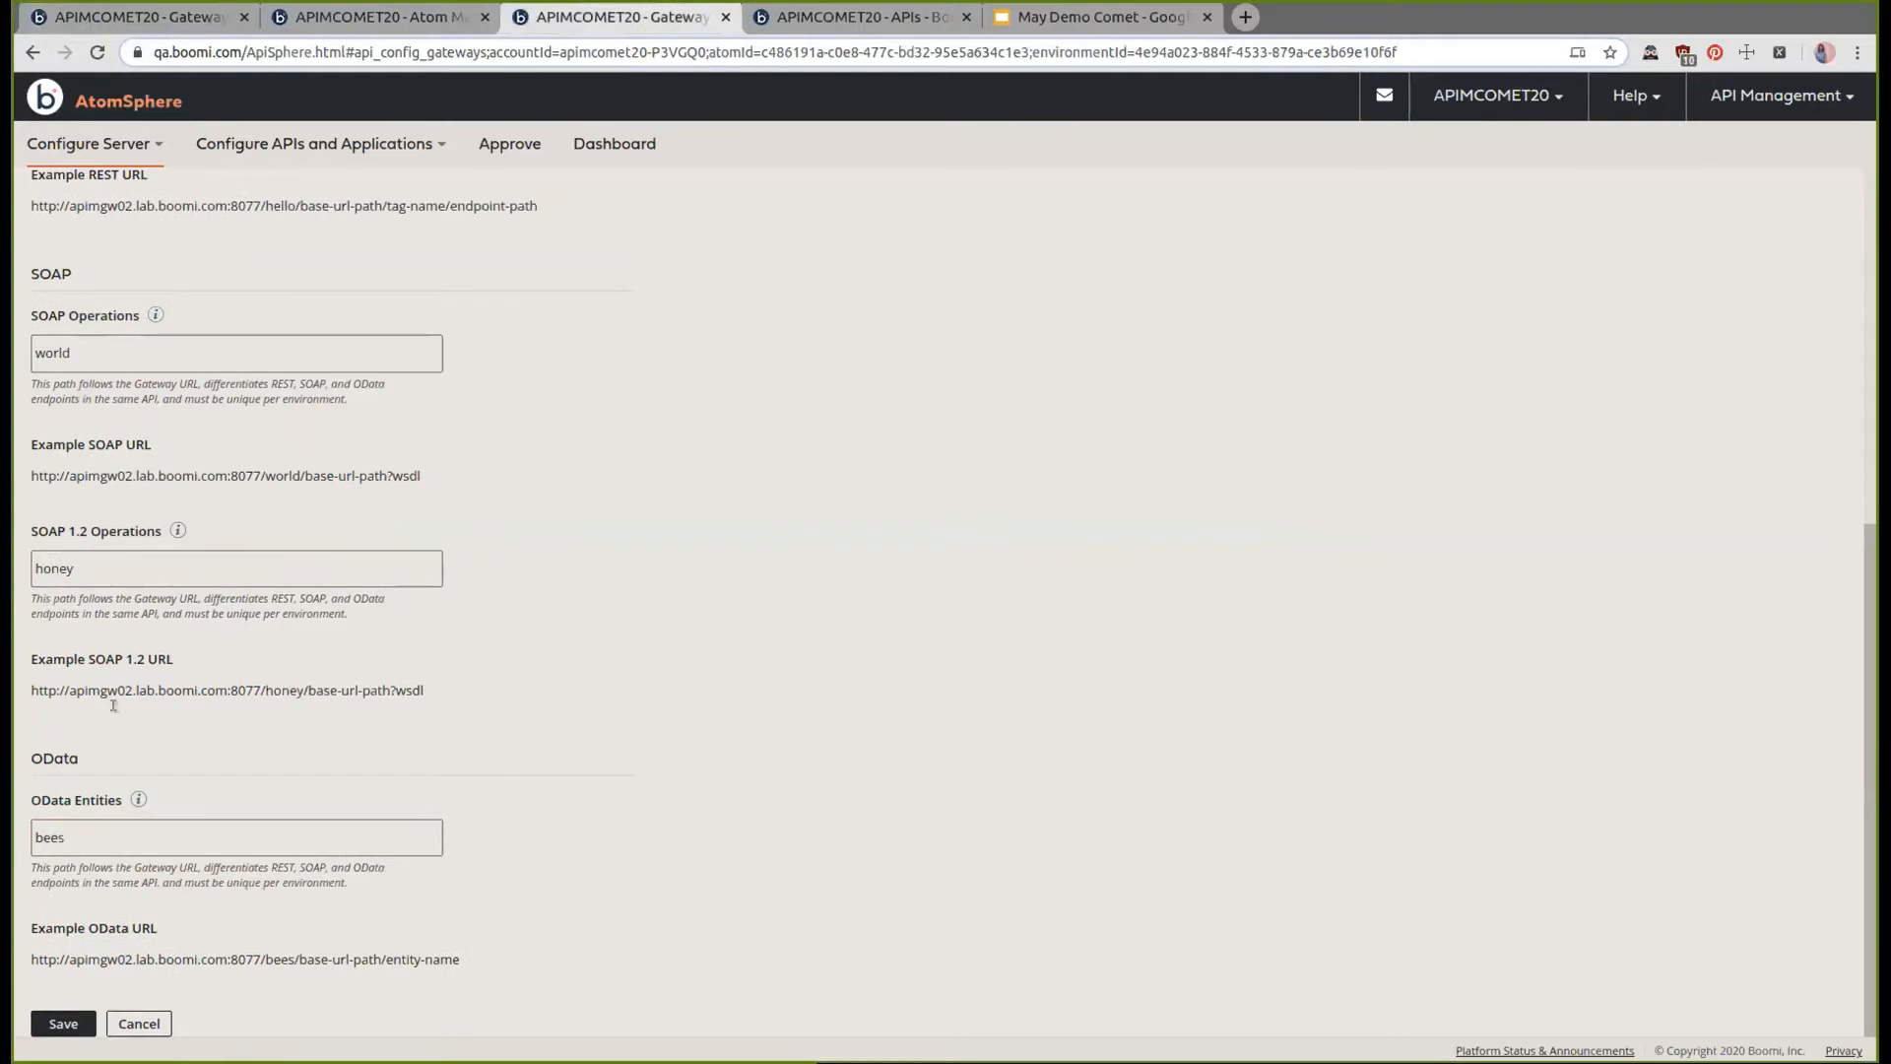
drag(36, 569, 452, 590)
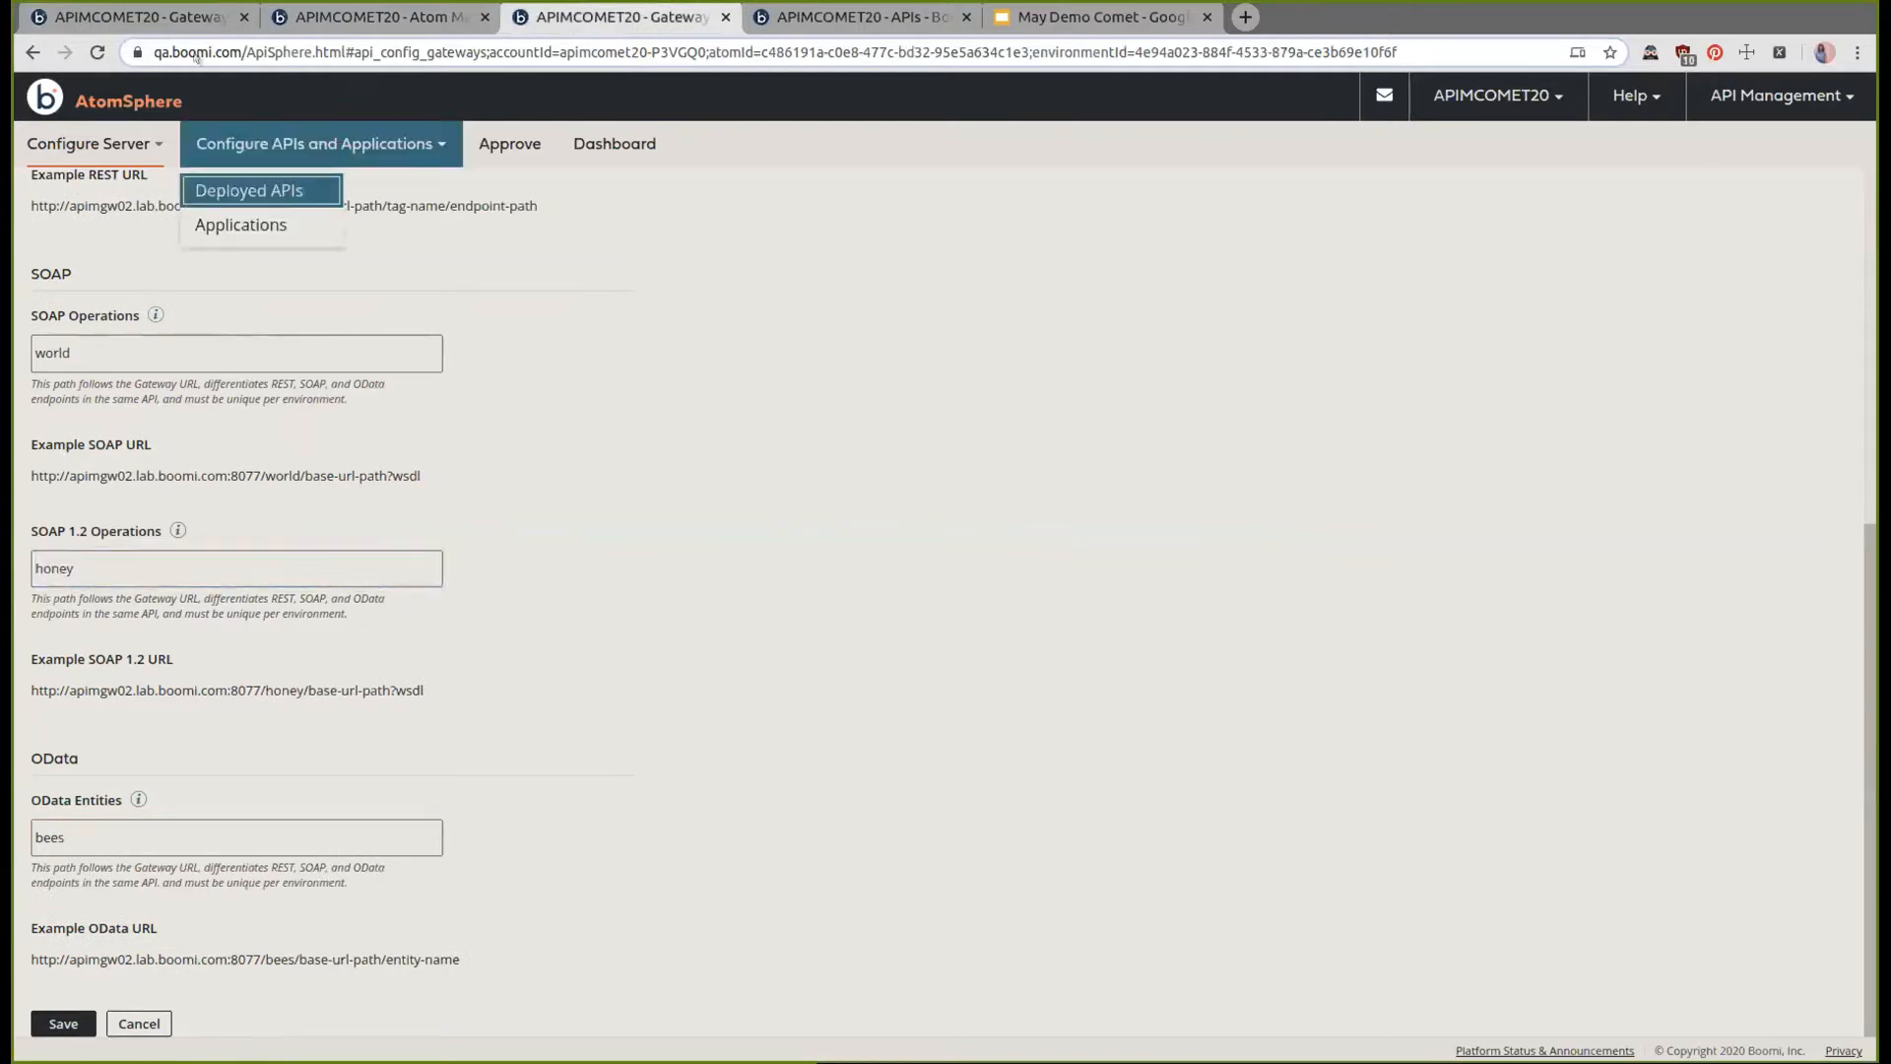
click(178, 22)
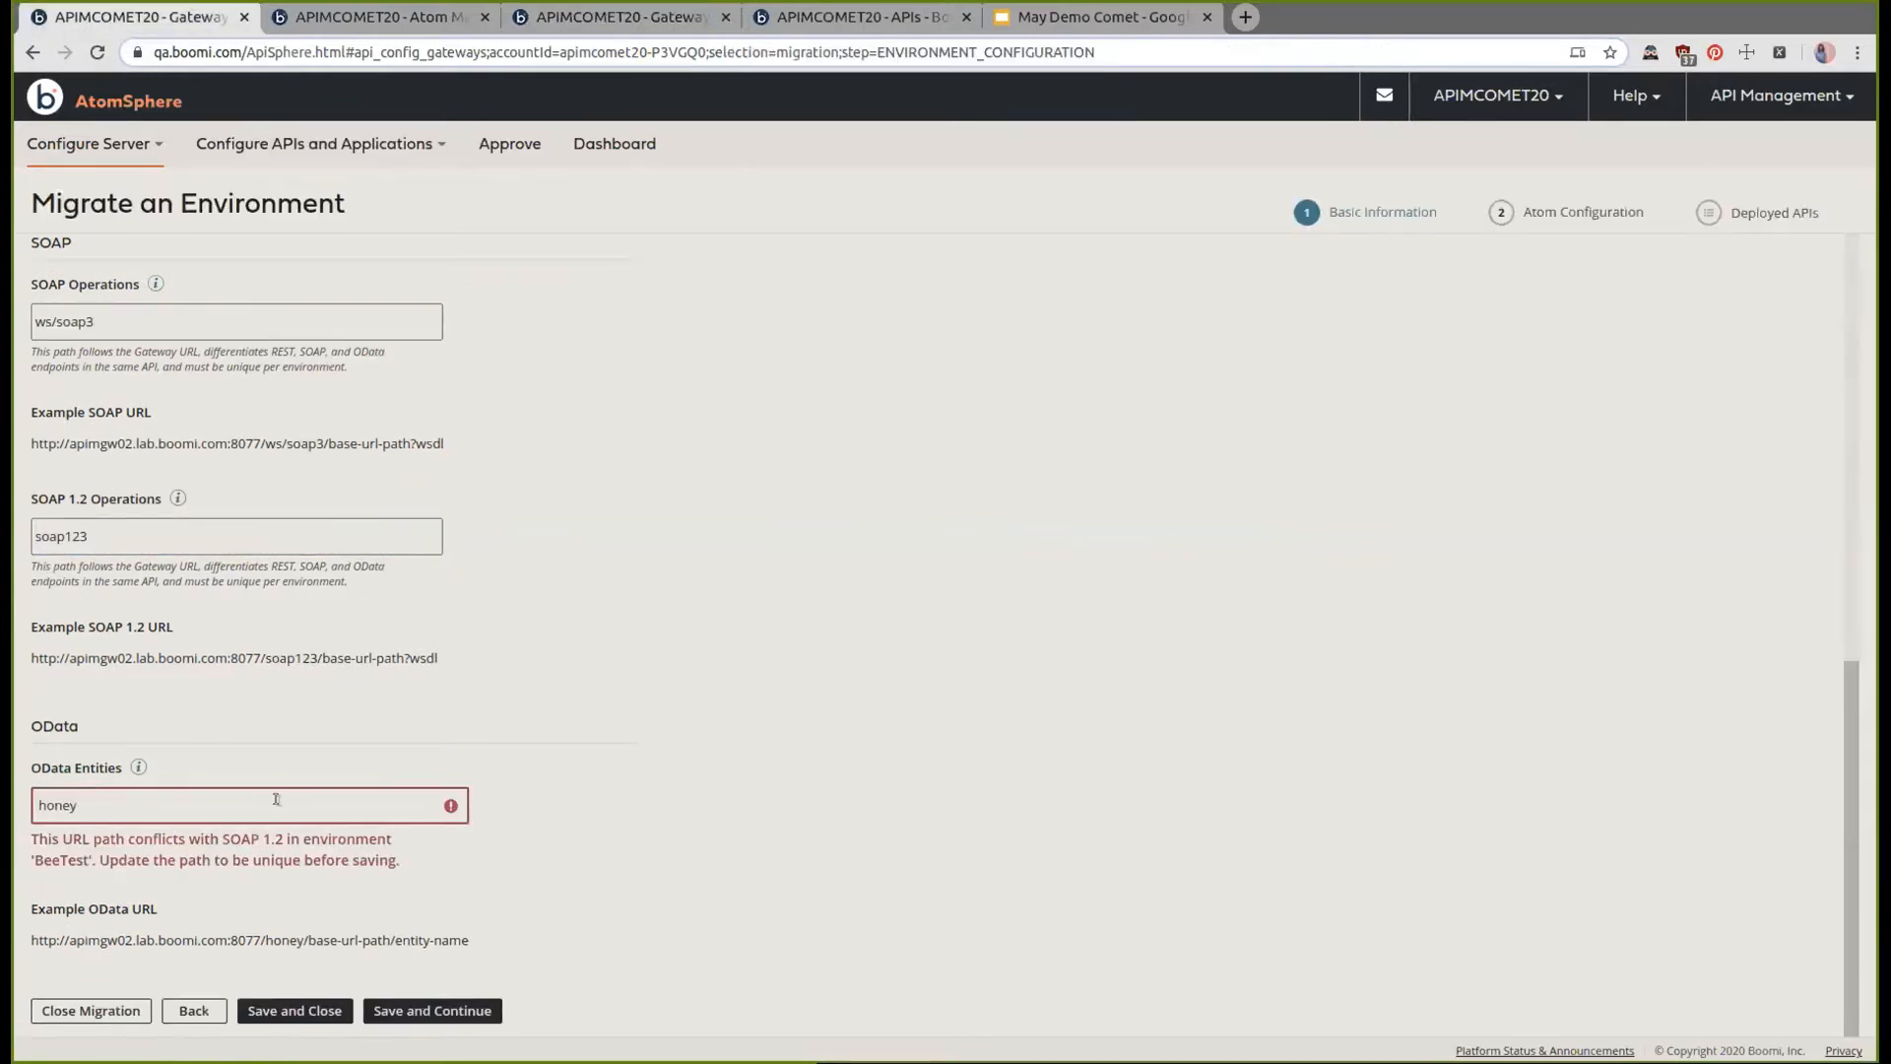
Set the OData Entities path to honey1 and the REST Endpoints path to ws/rest1, and continue to the Step 1 Summary
click(343, 813)
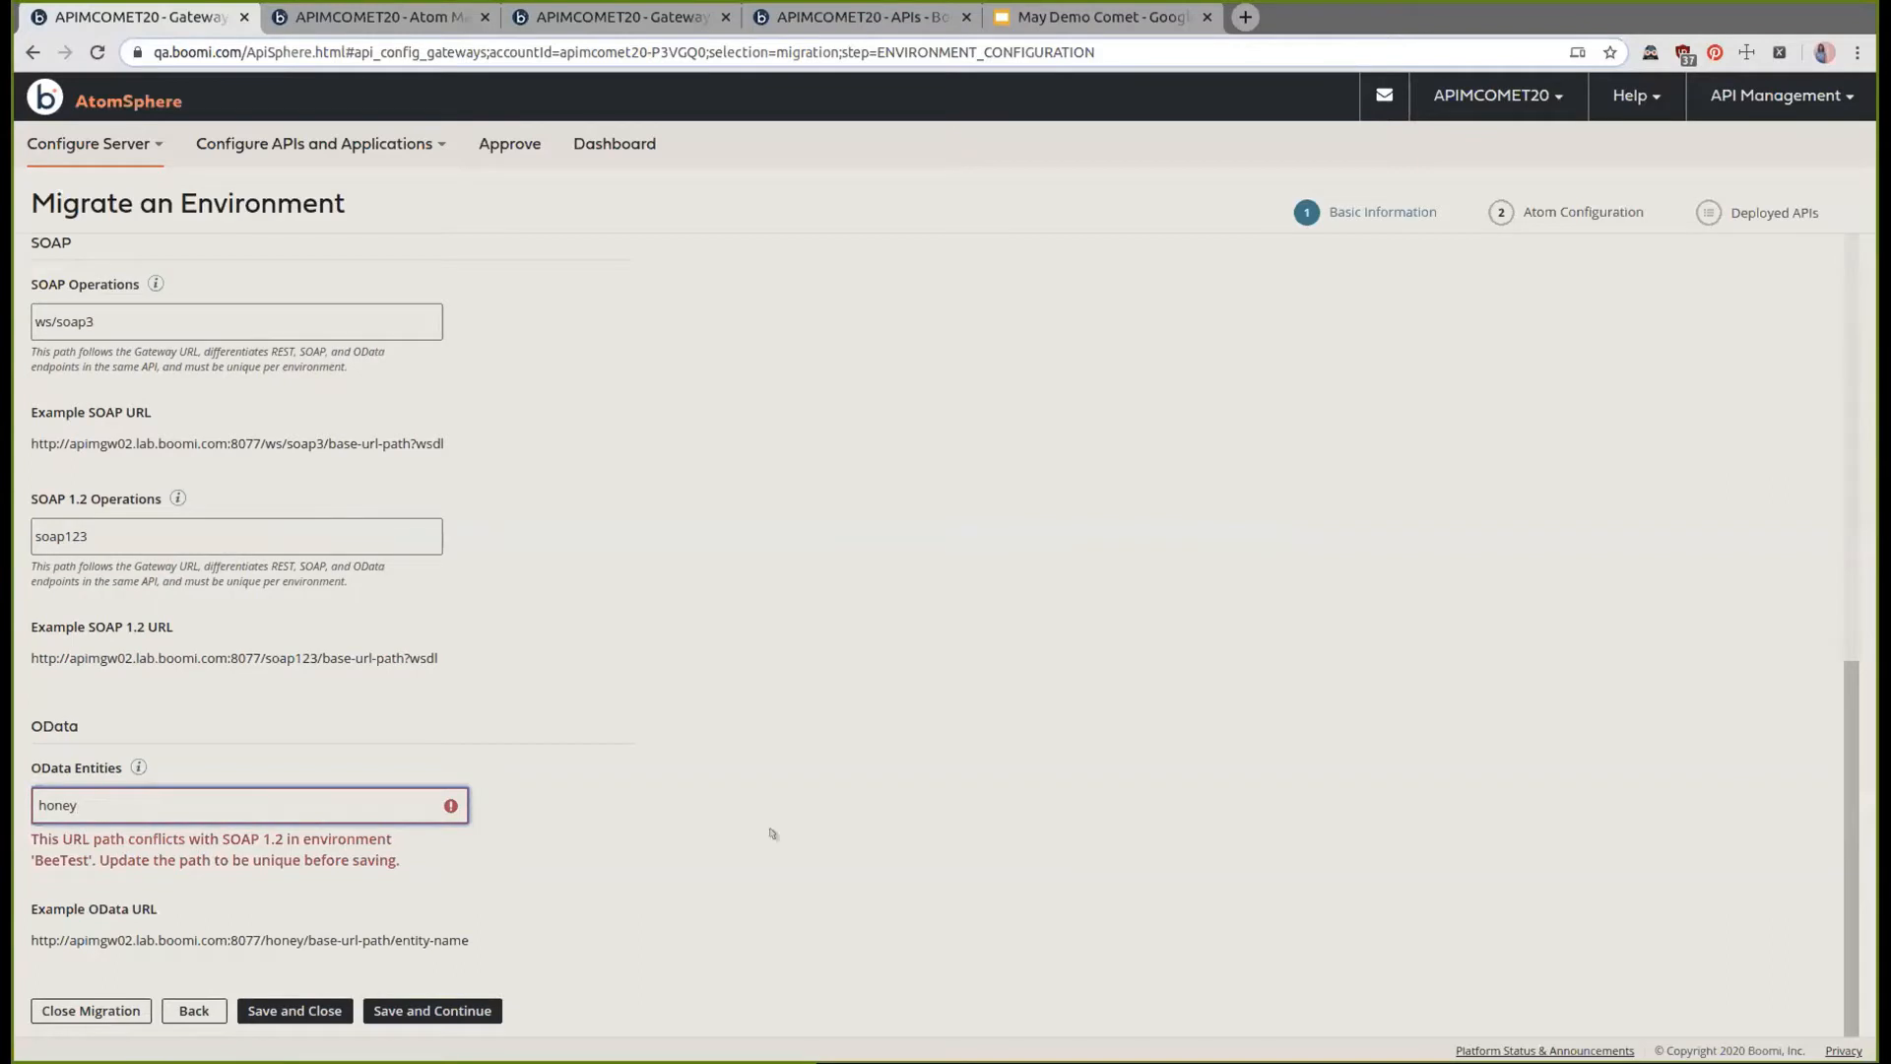
scroll(695, 862, up, 5)
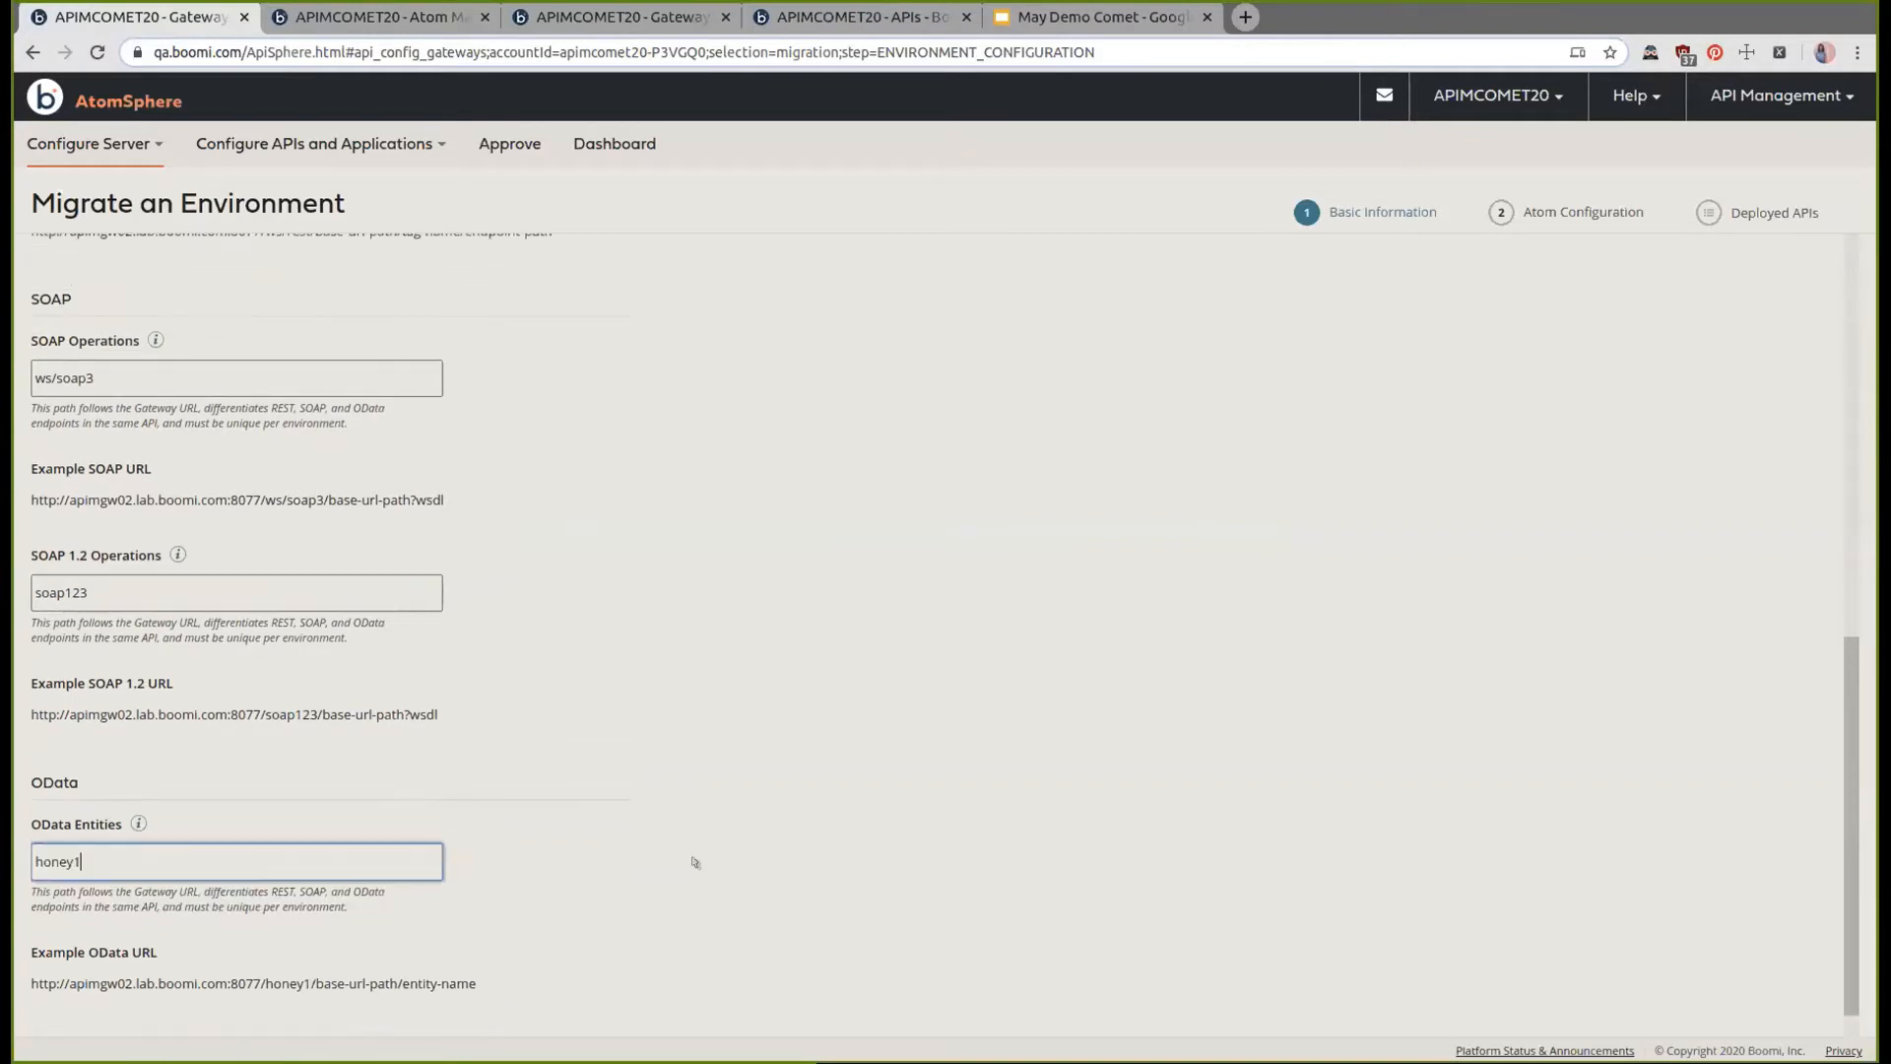
click(210, 556)
text(1)
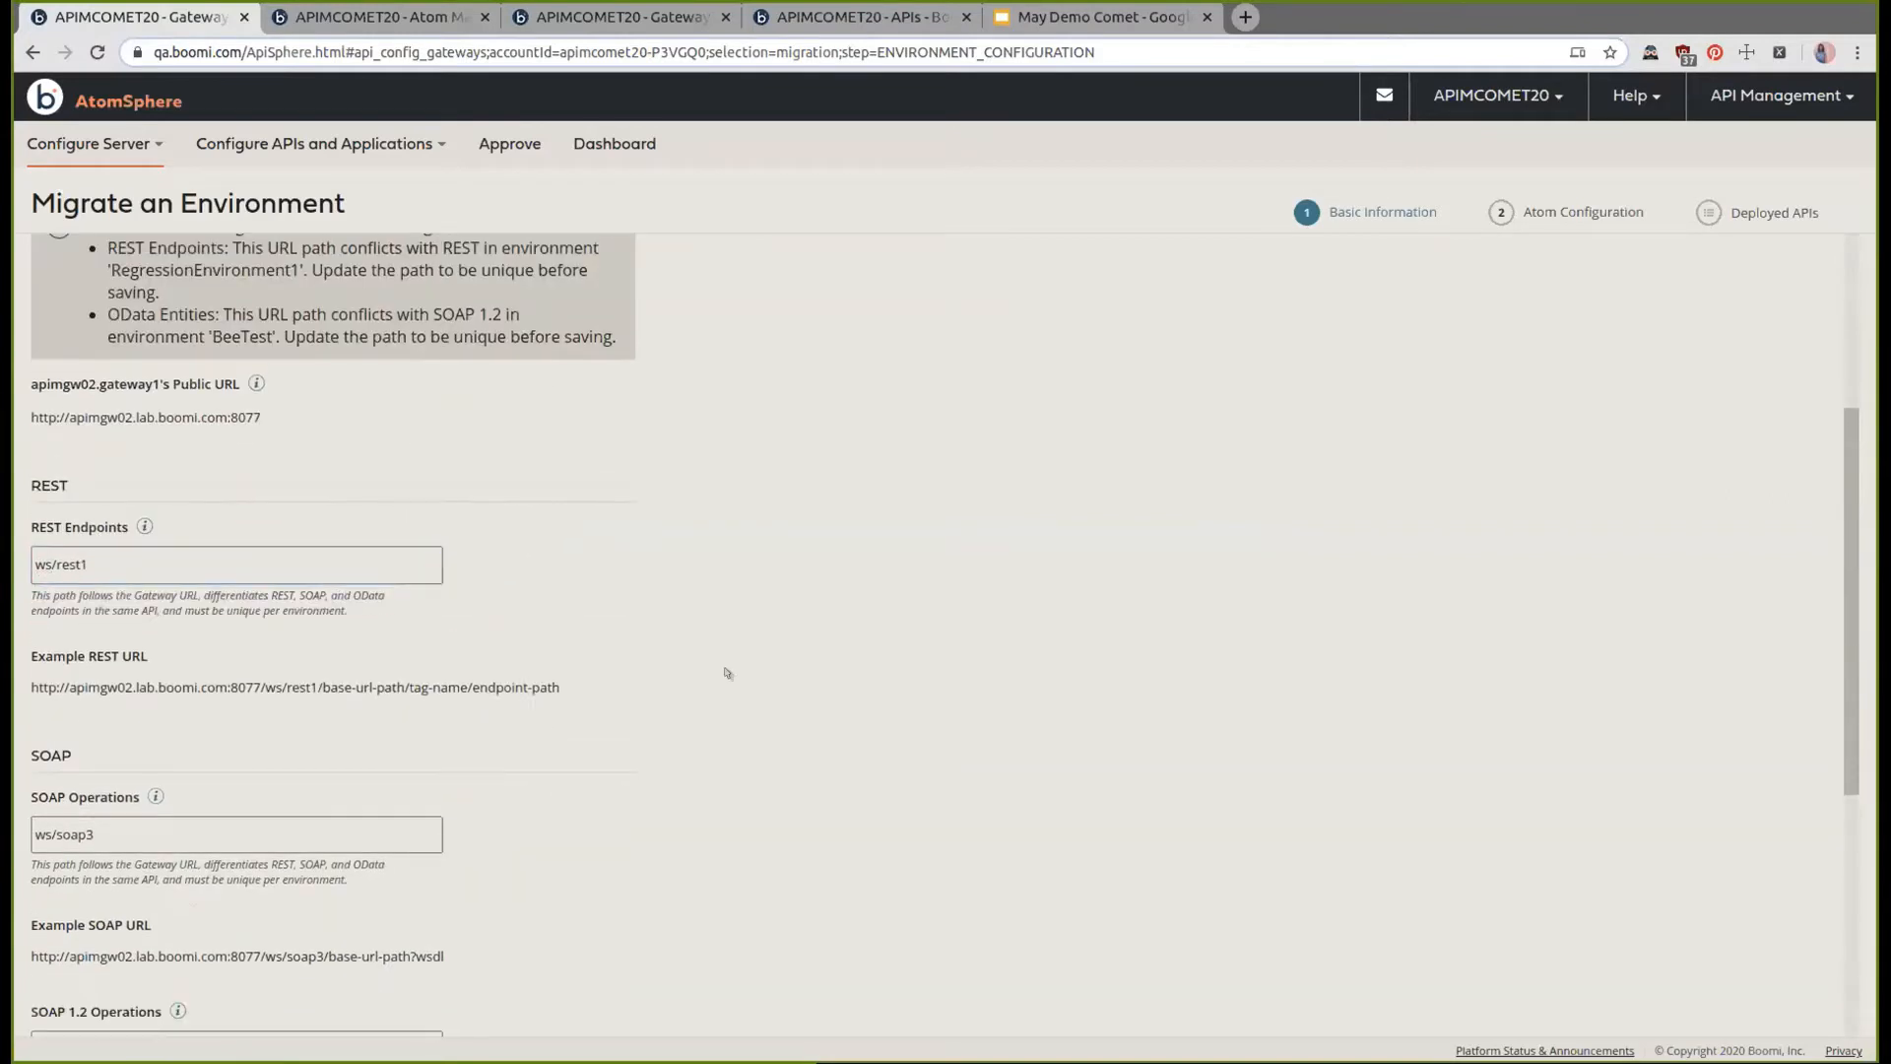
scroll(756, 713, down, 4)
scroll(755, 717, up, 3)
scroll(756, 717, up, 1)
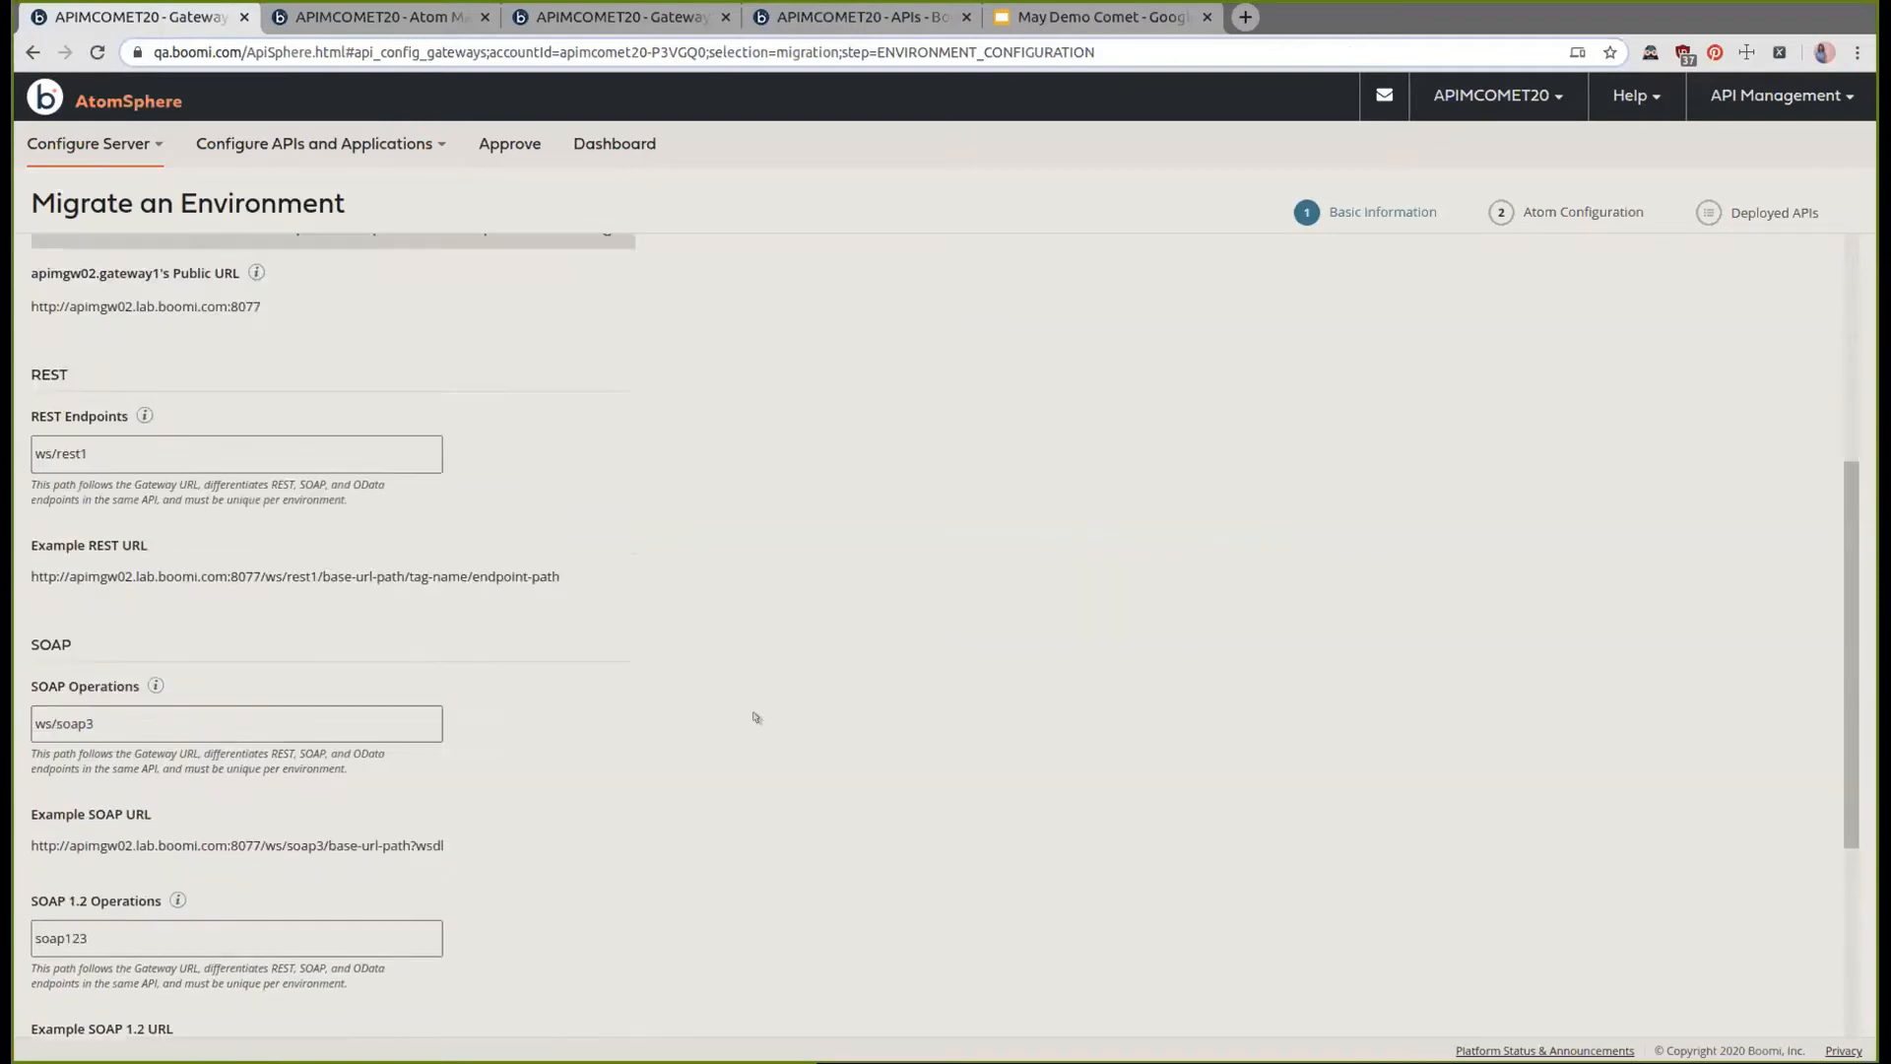
scroll(564, 879, down, 4)
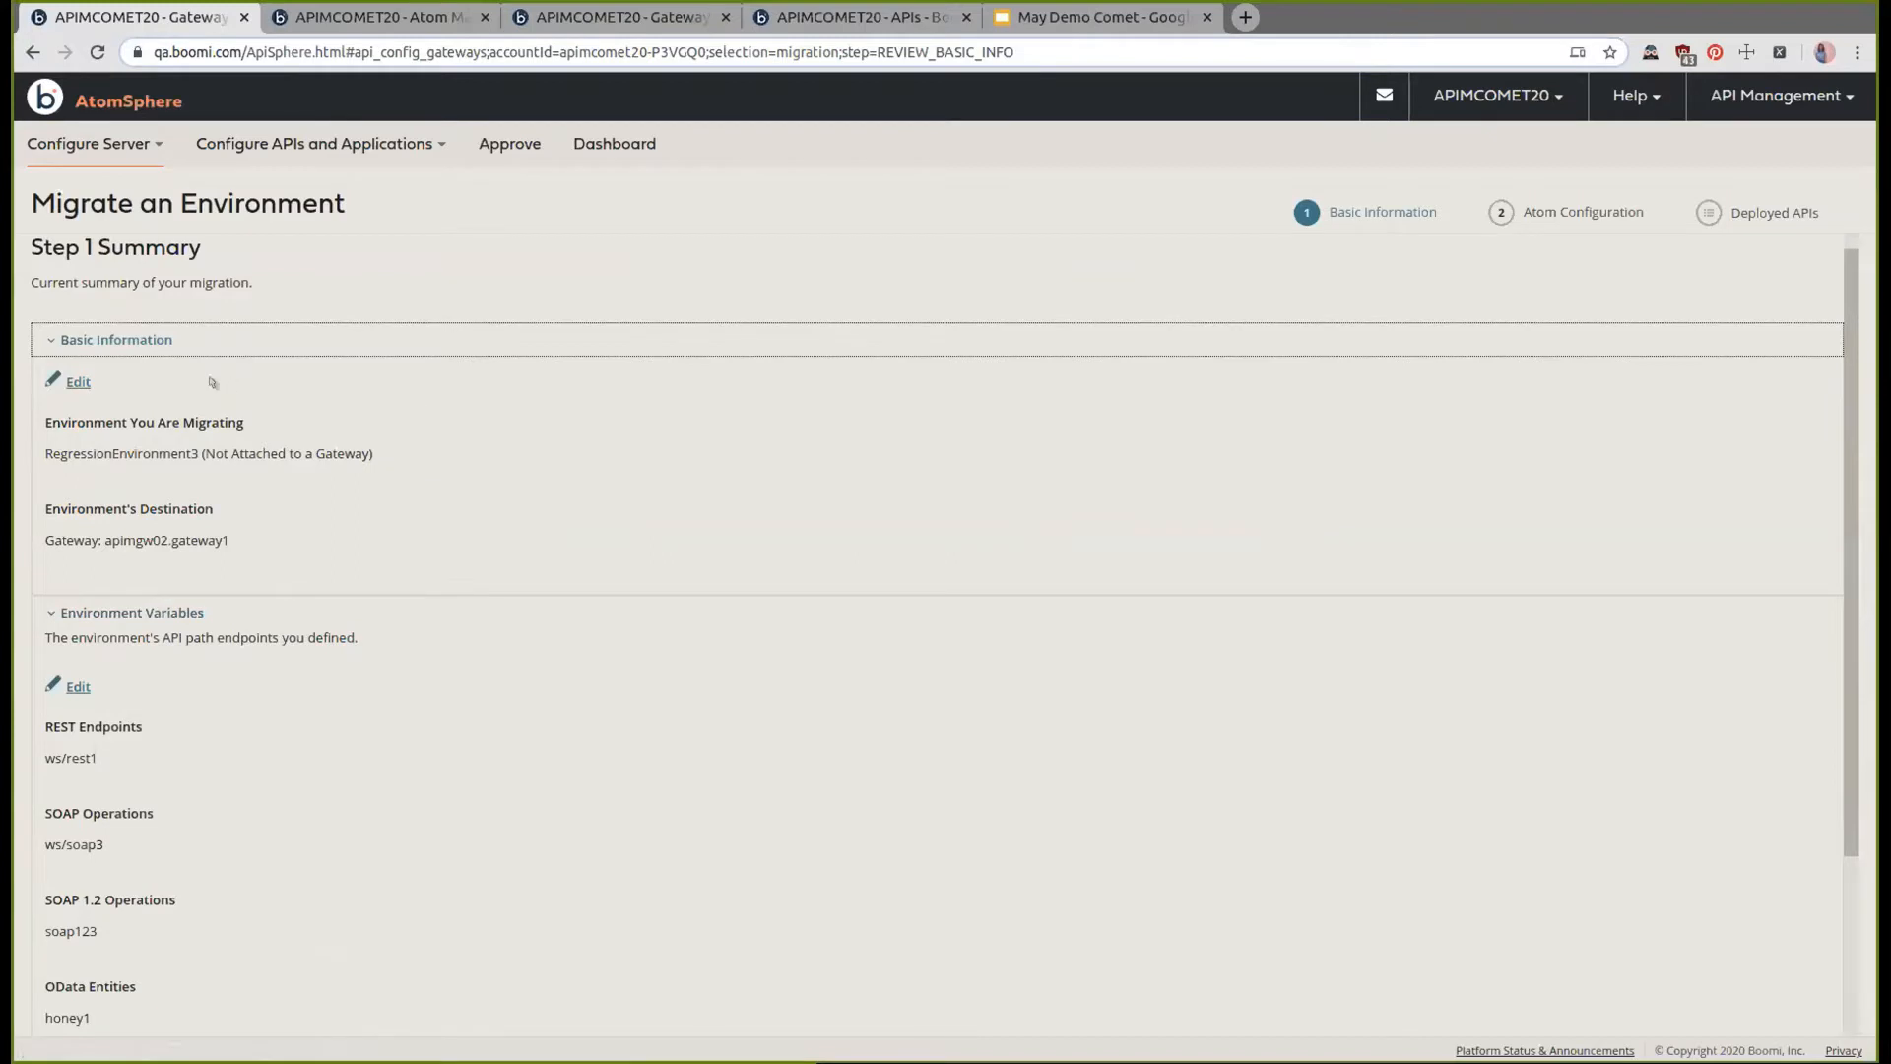
Review the basic information and environment variables in the Step 1 Summary, and save and close the migration
scroll(214, 384, down, 3)
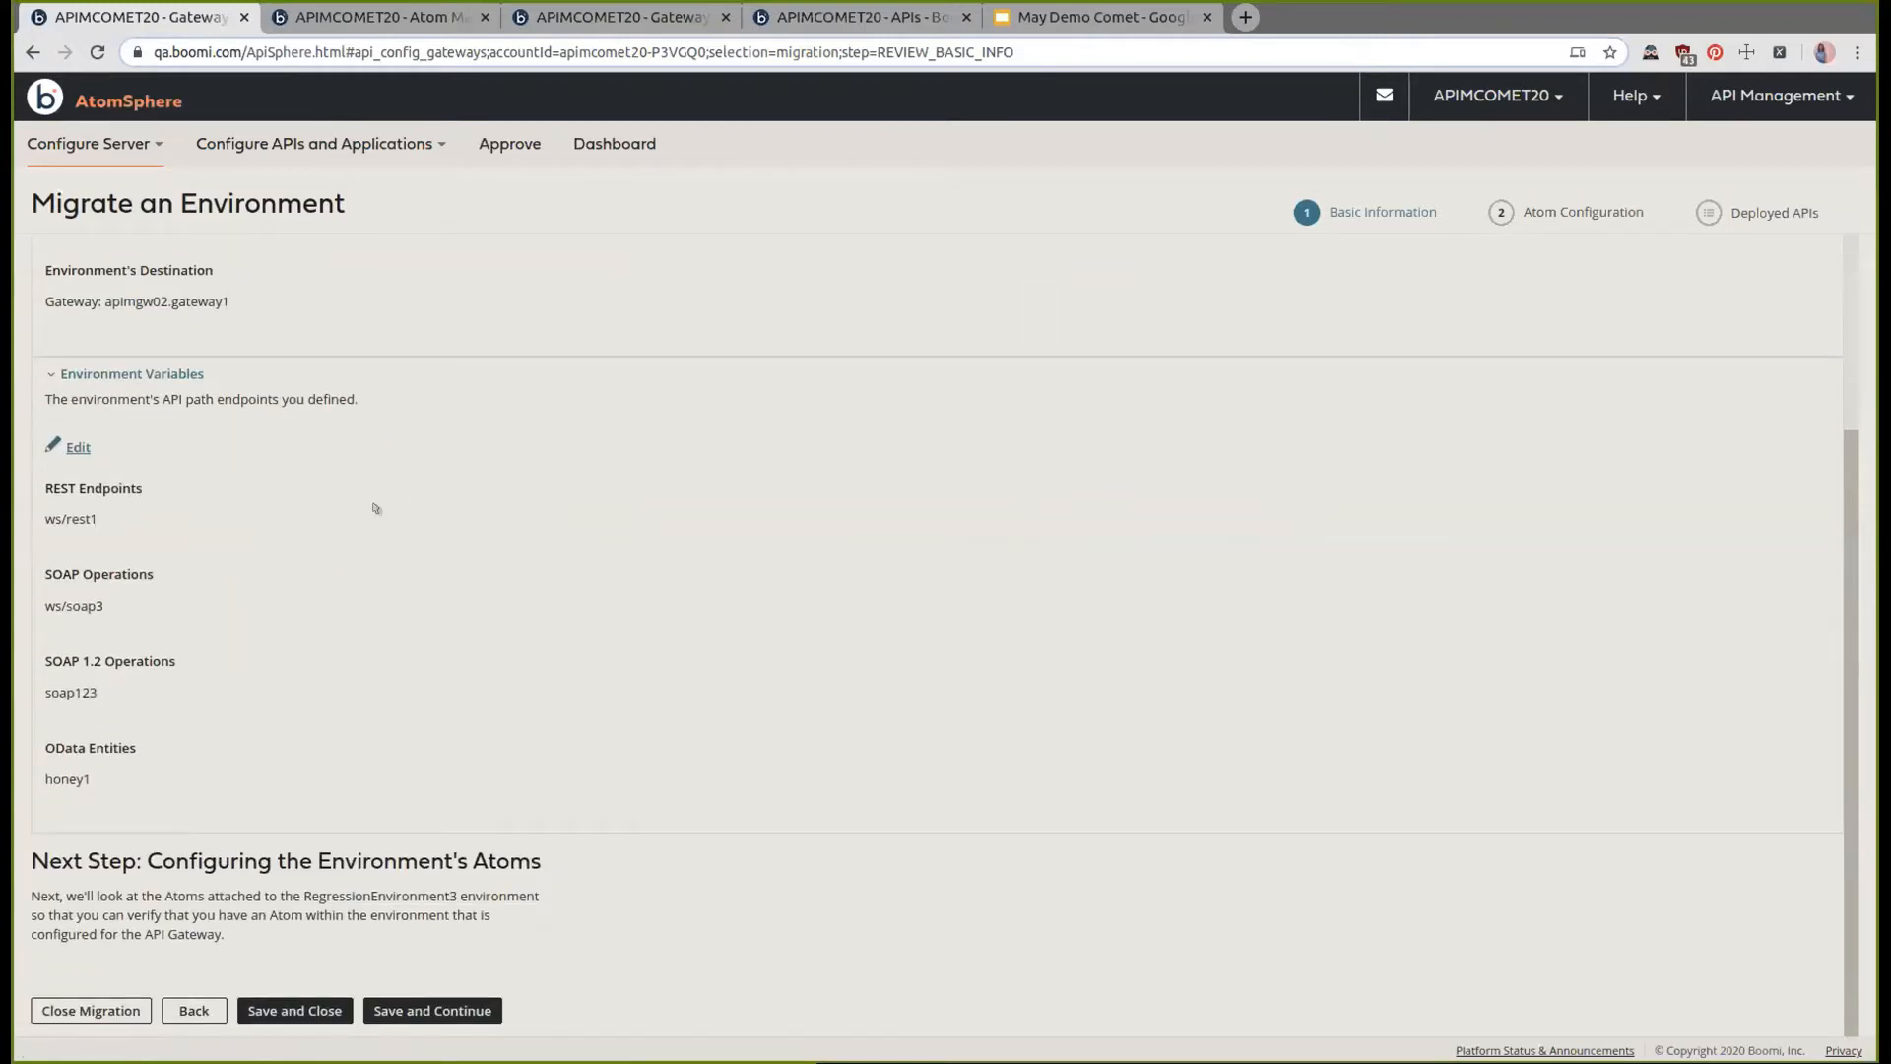
scroll(394, 600, up, 3)
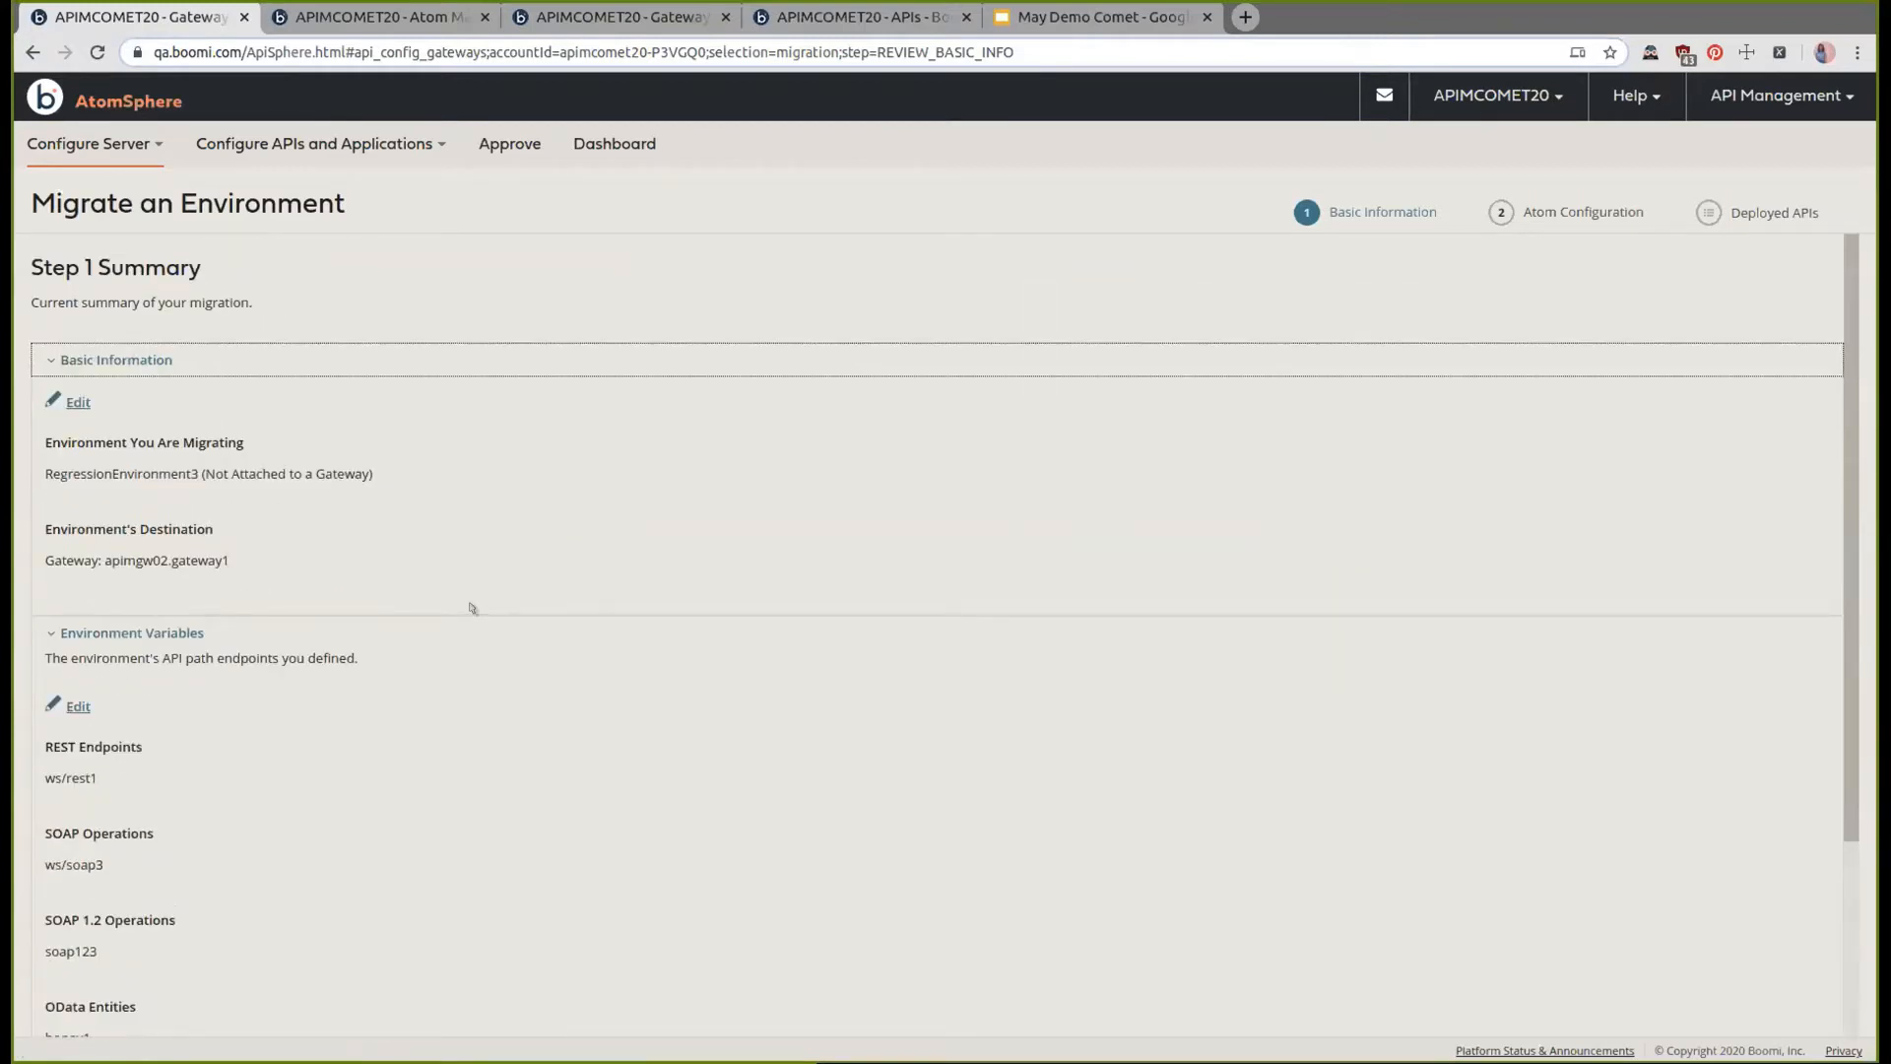
scroll(471, 607, down, 3)
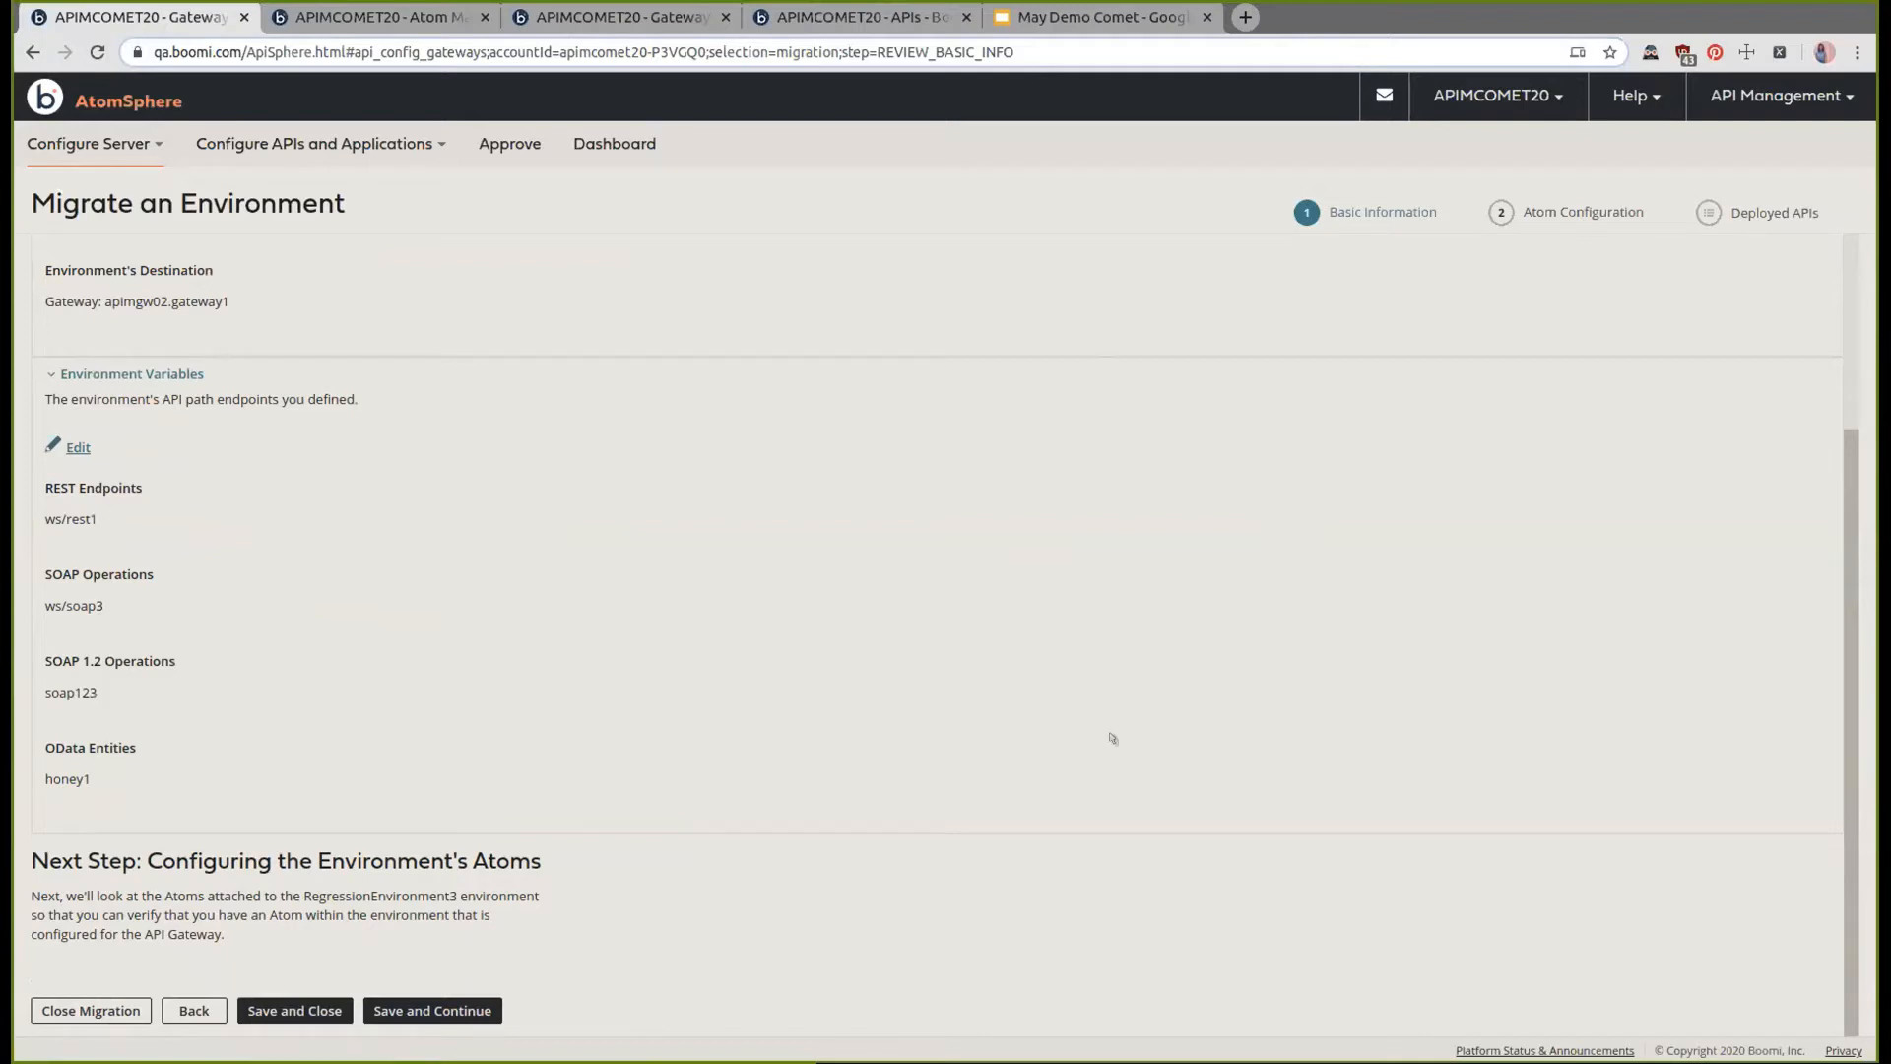
click(312, 1009)
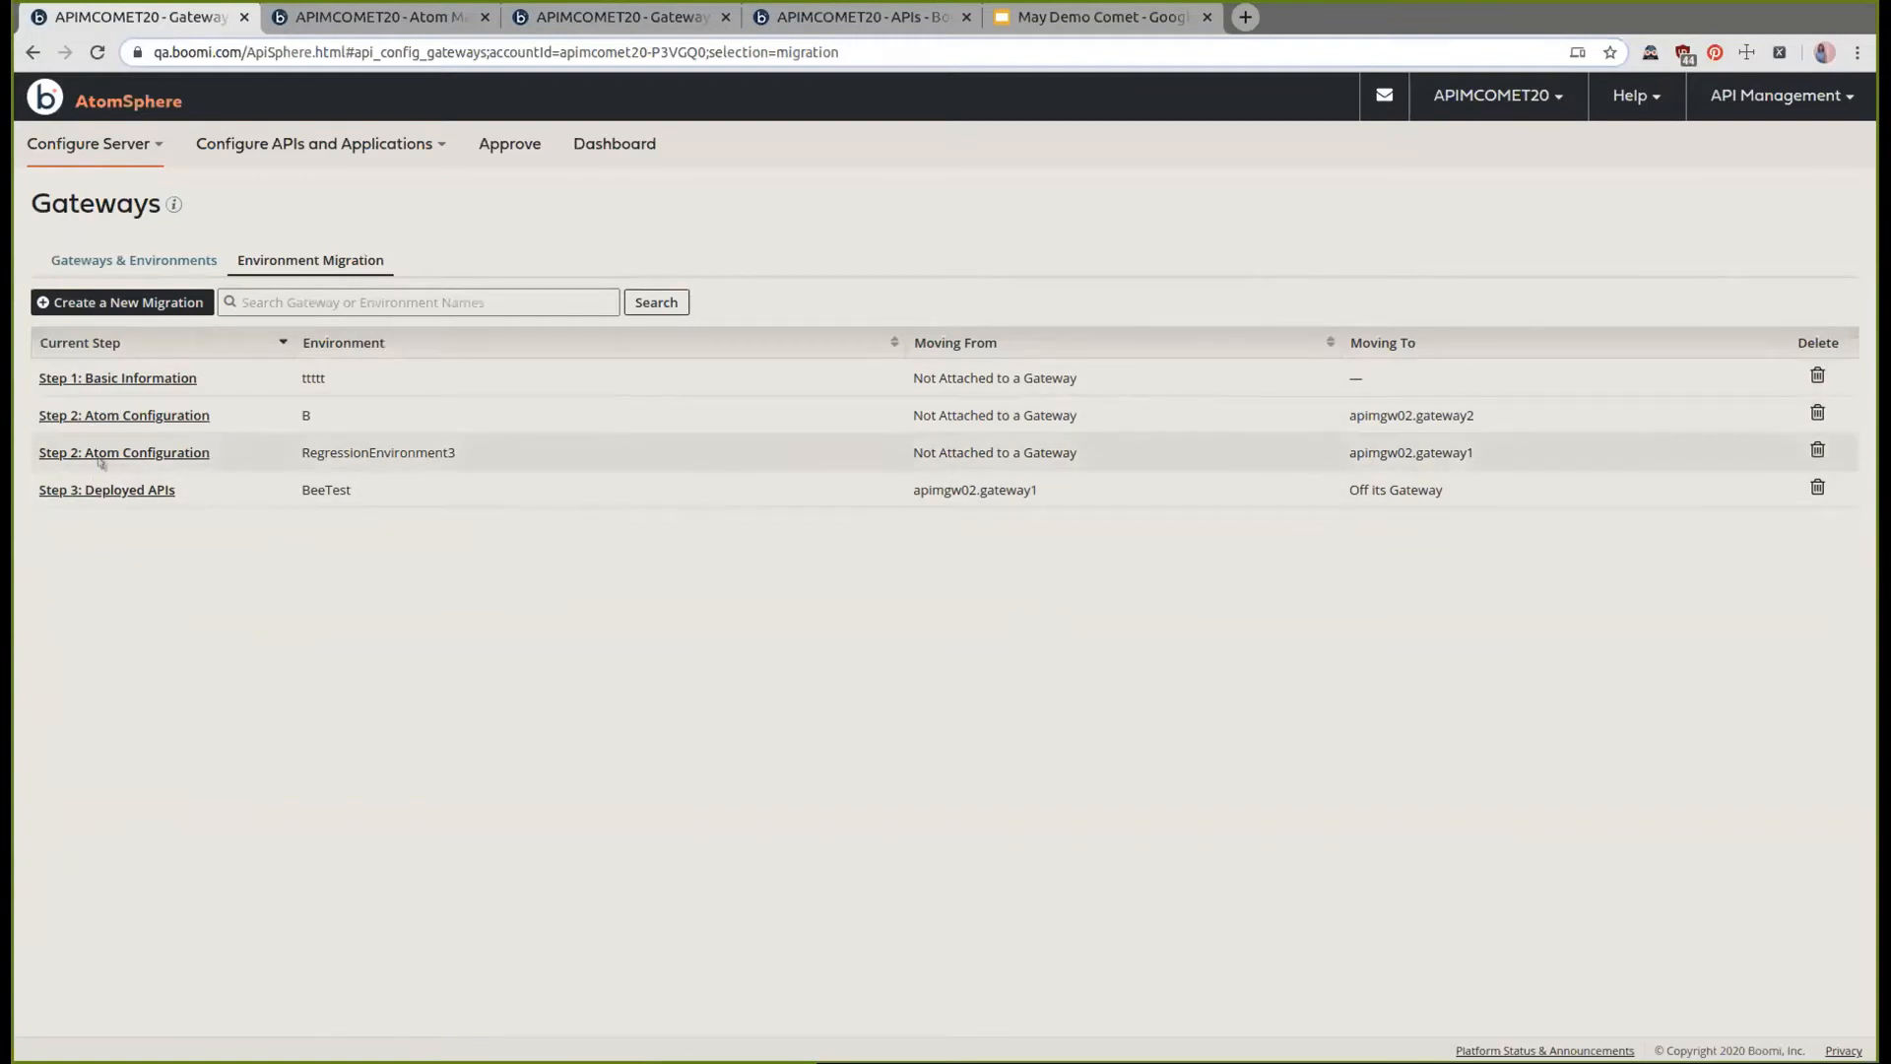
Open the Step 2 Atom Configuration of environment B's saved migration
click(175, 445)
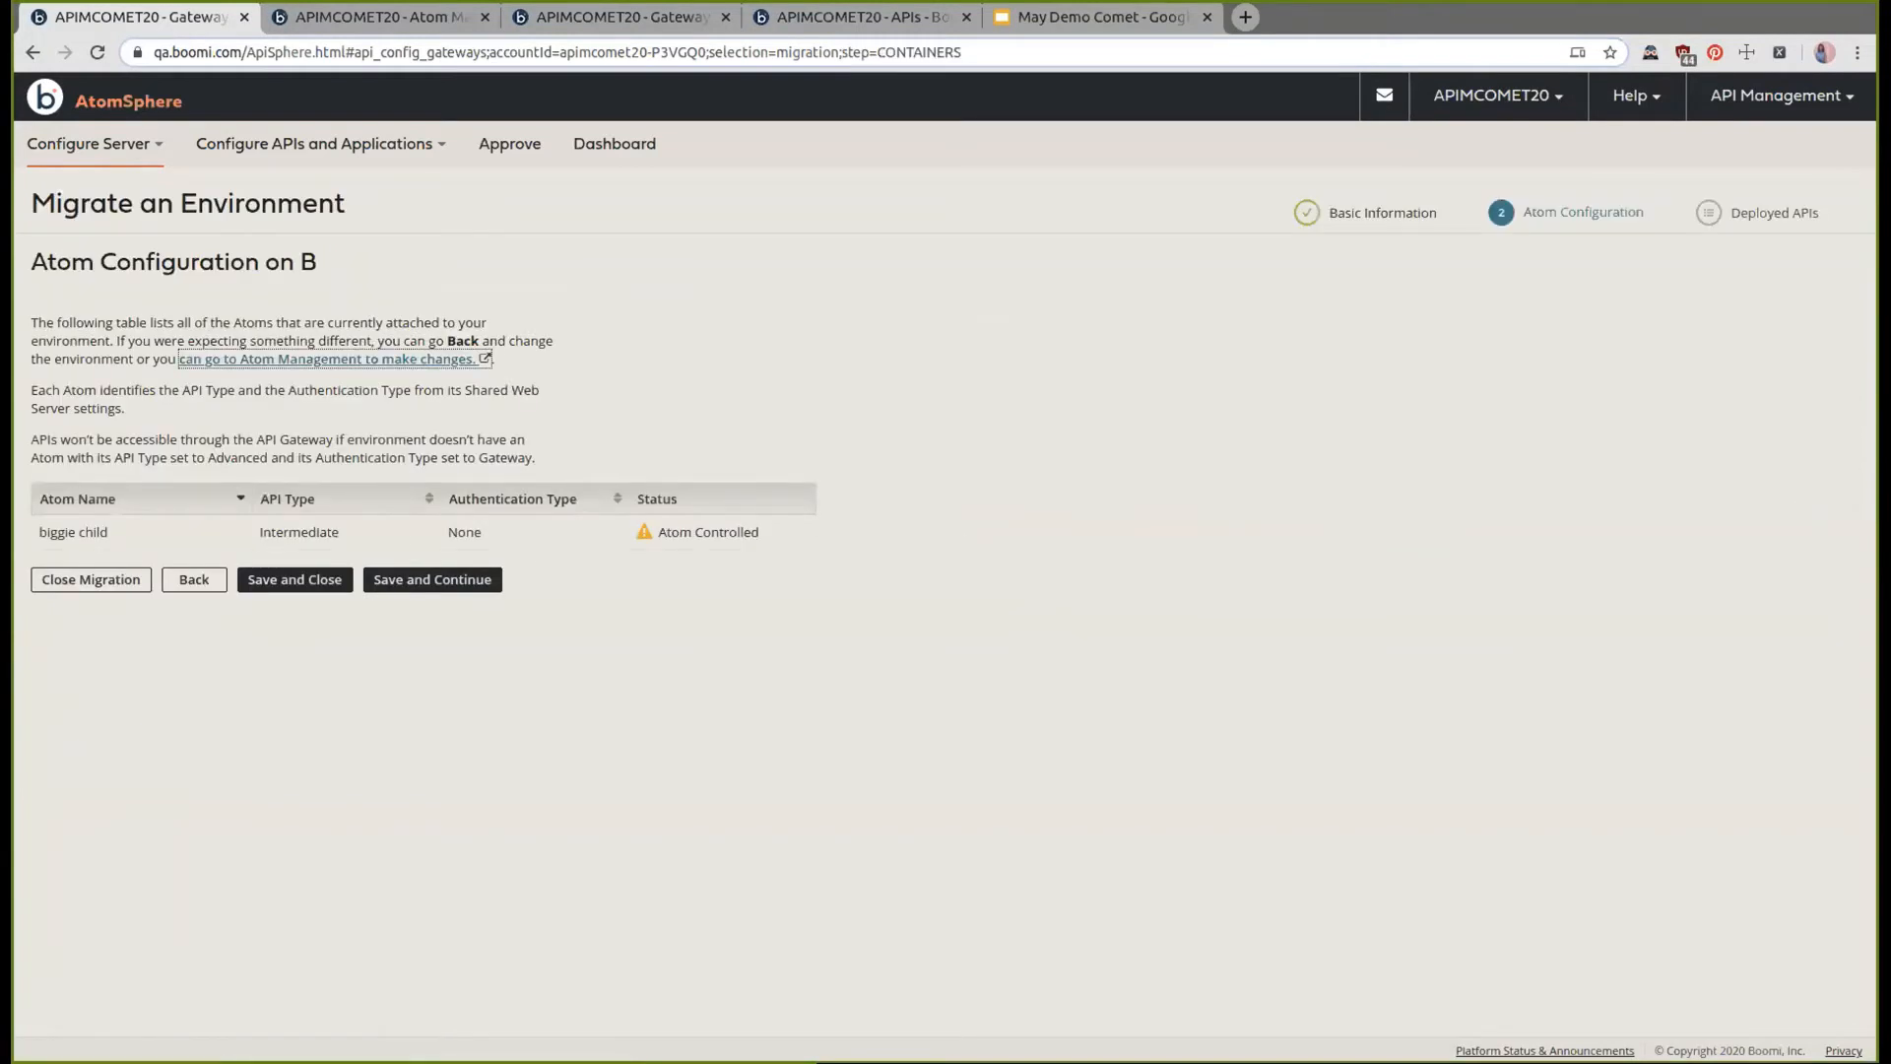
Close environment B's migration, open RegressionEnvironment3's Step 2 Atom Configuration and review its Atoms' statuses
click(97, 588)
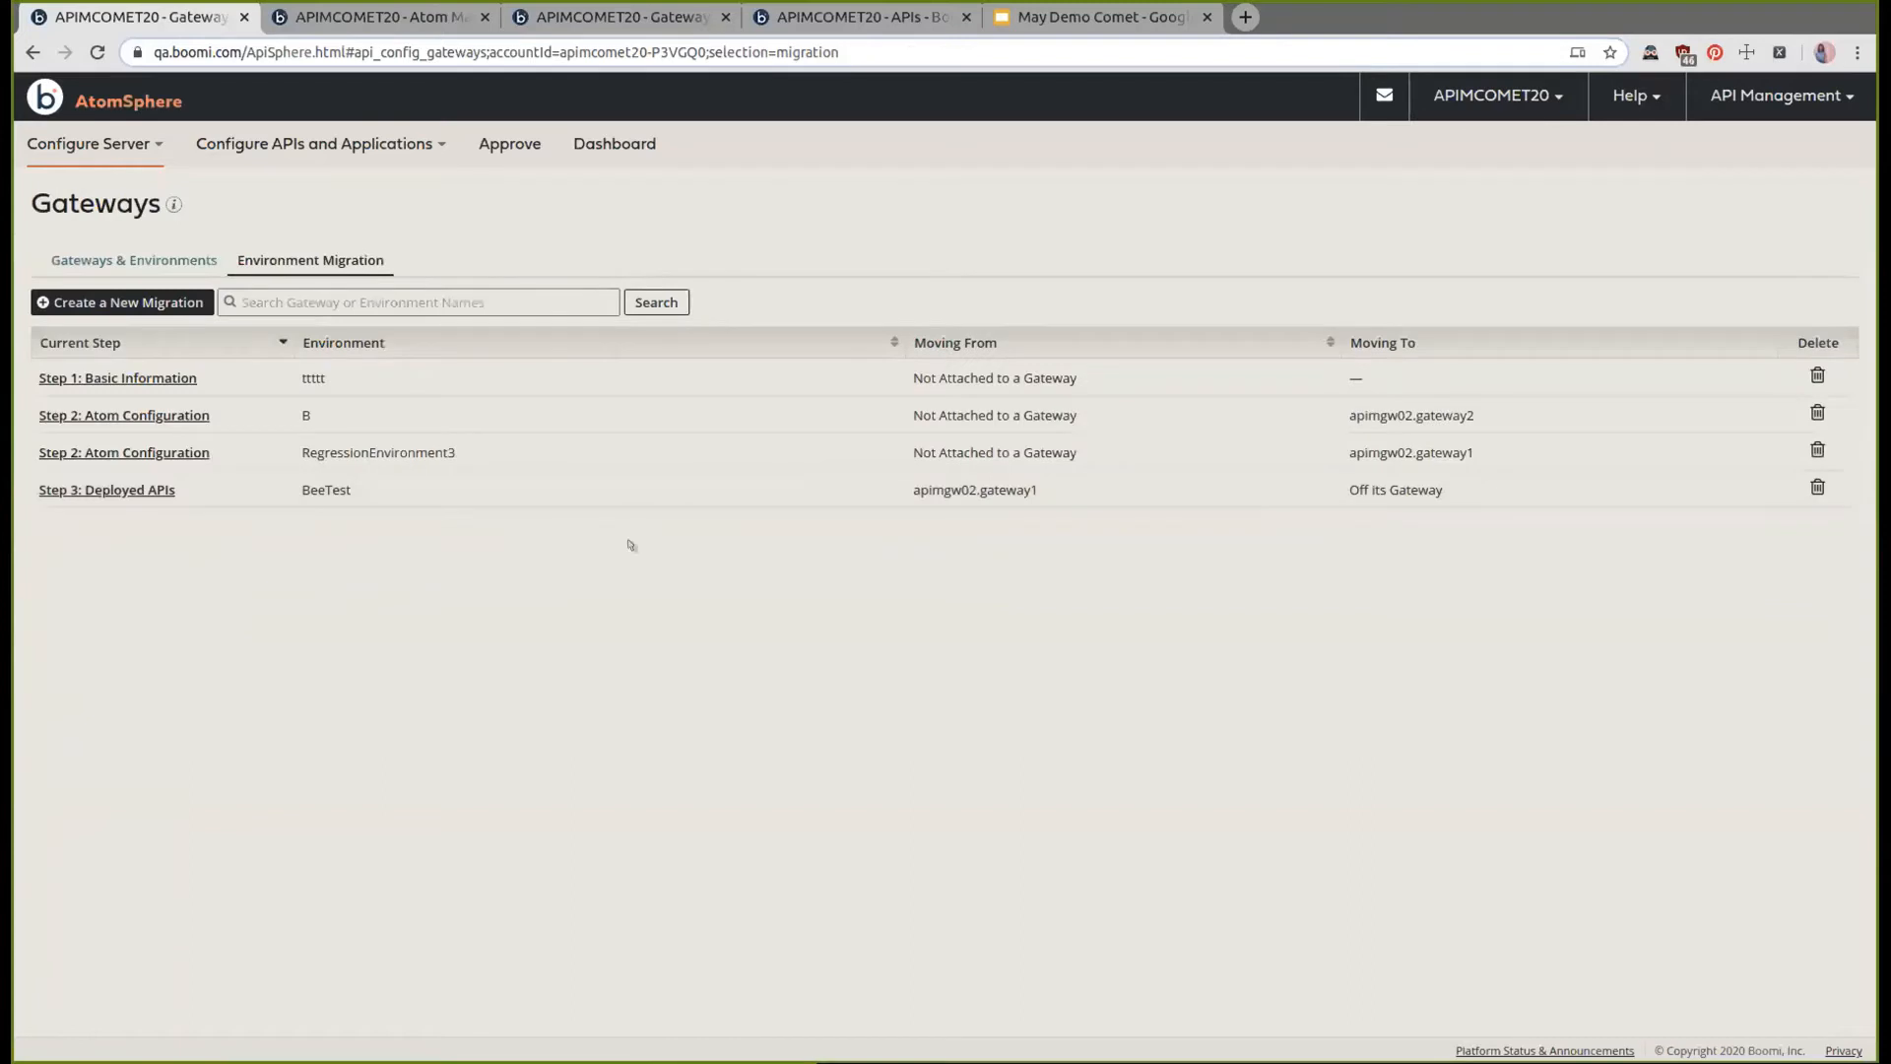
click(150, 447)
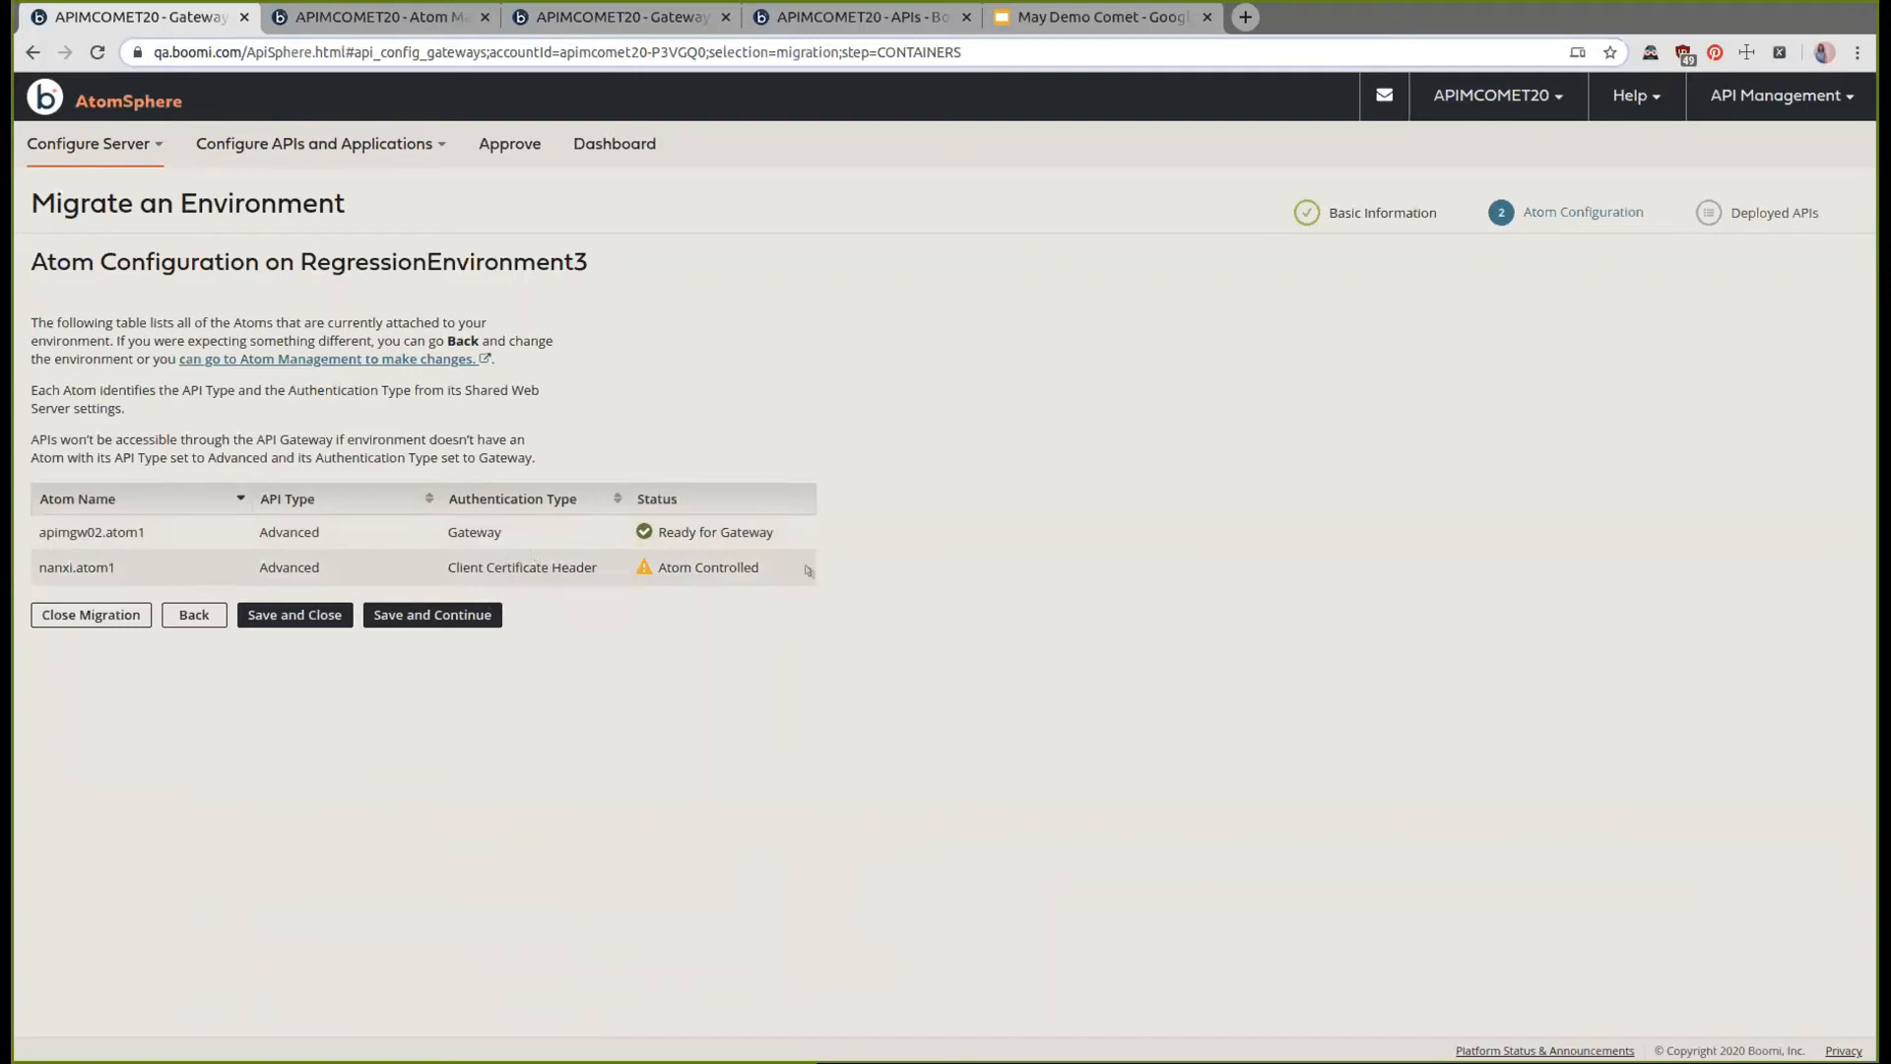
drag(763, 568, 644, 570)
click(694, 556)
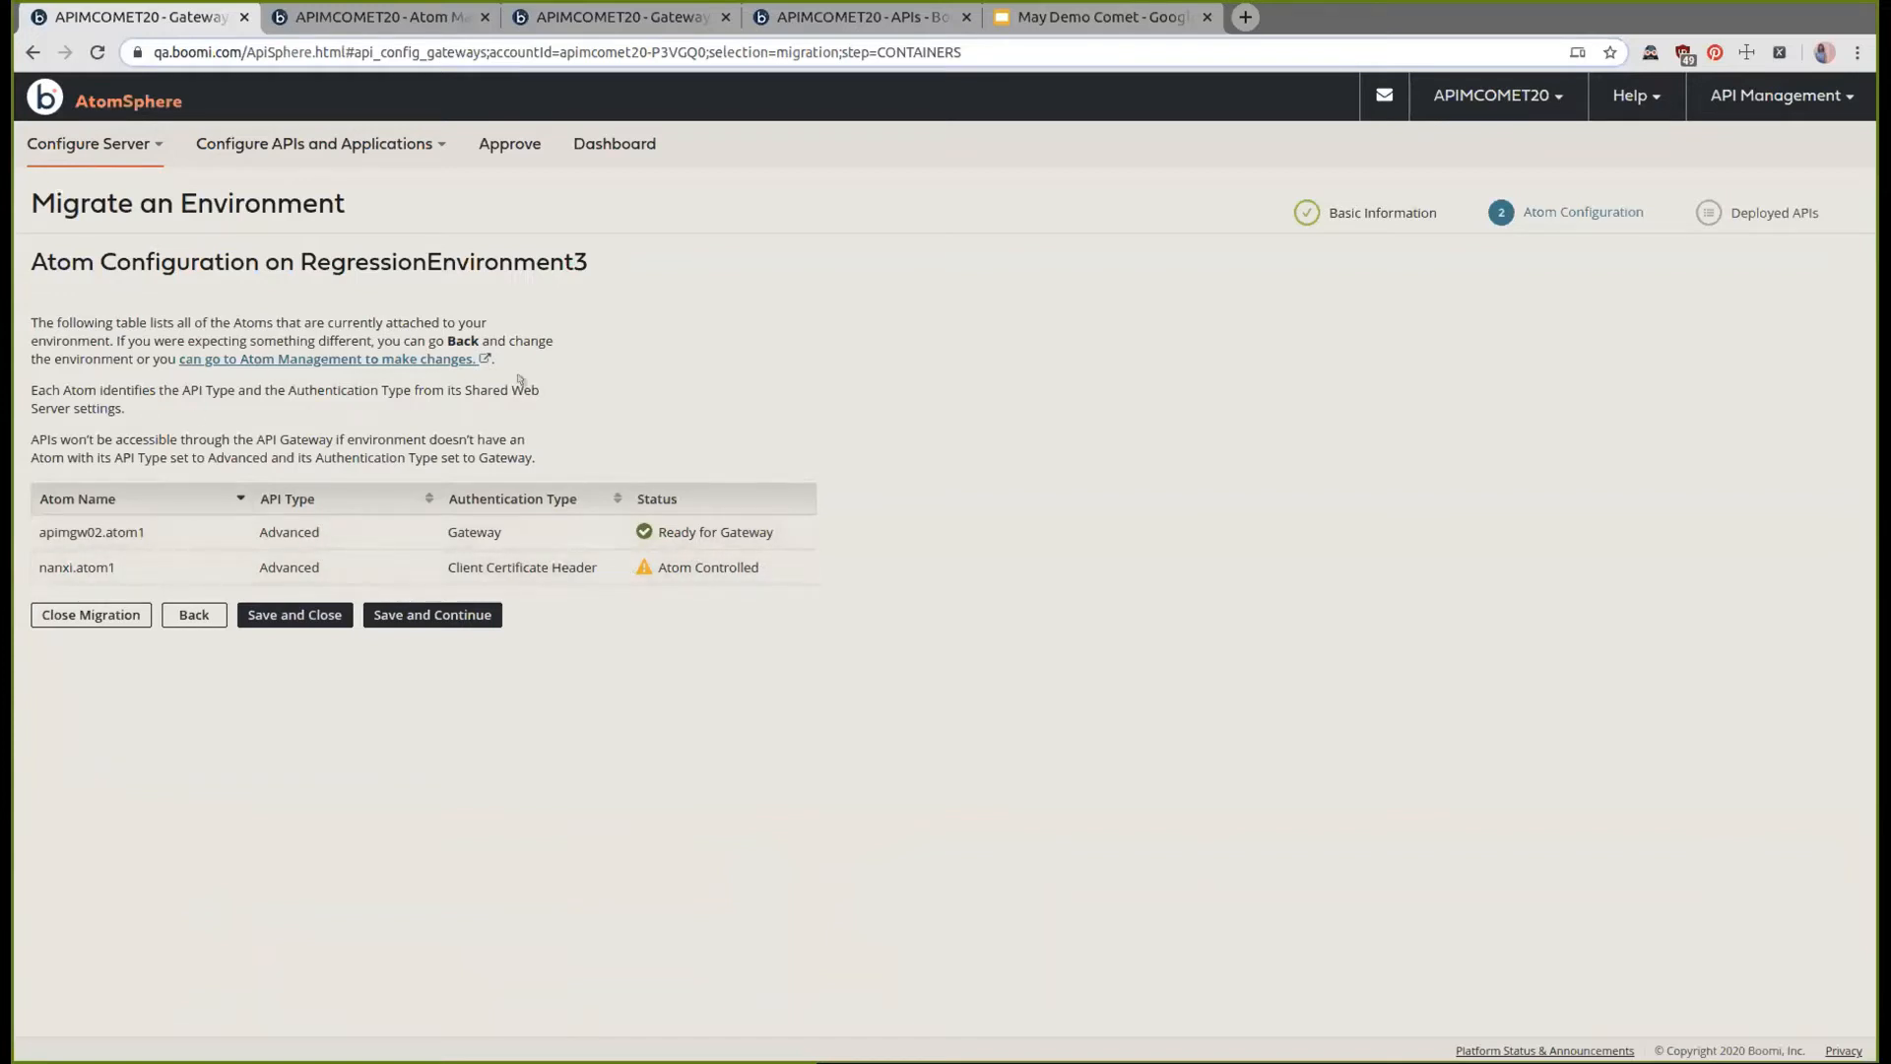
Open Atom Management from the migration page and go to nanxi.atom1's Shared Web Server settings under RegressionEnvironment3
click(409, 361)
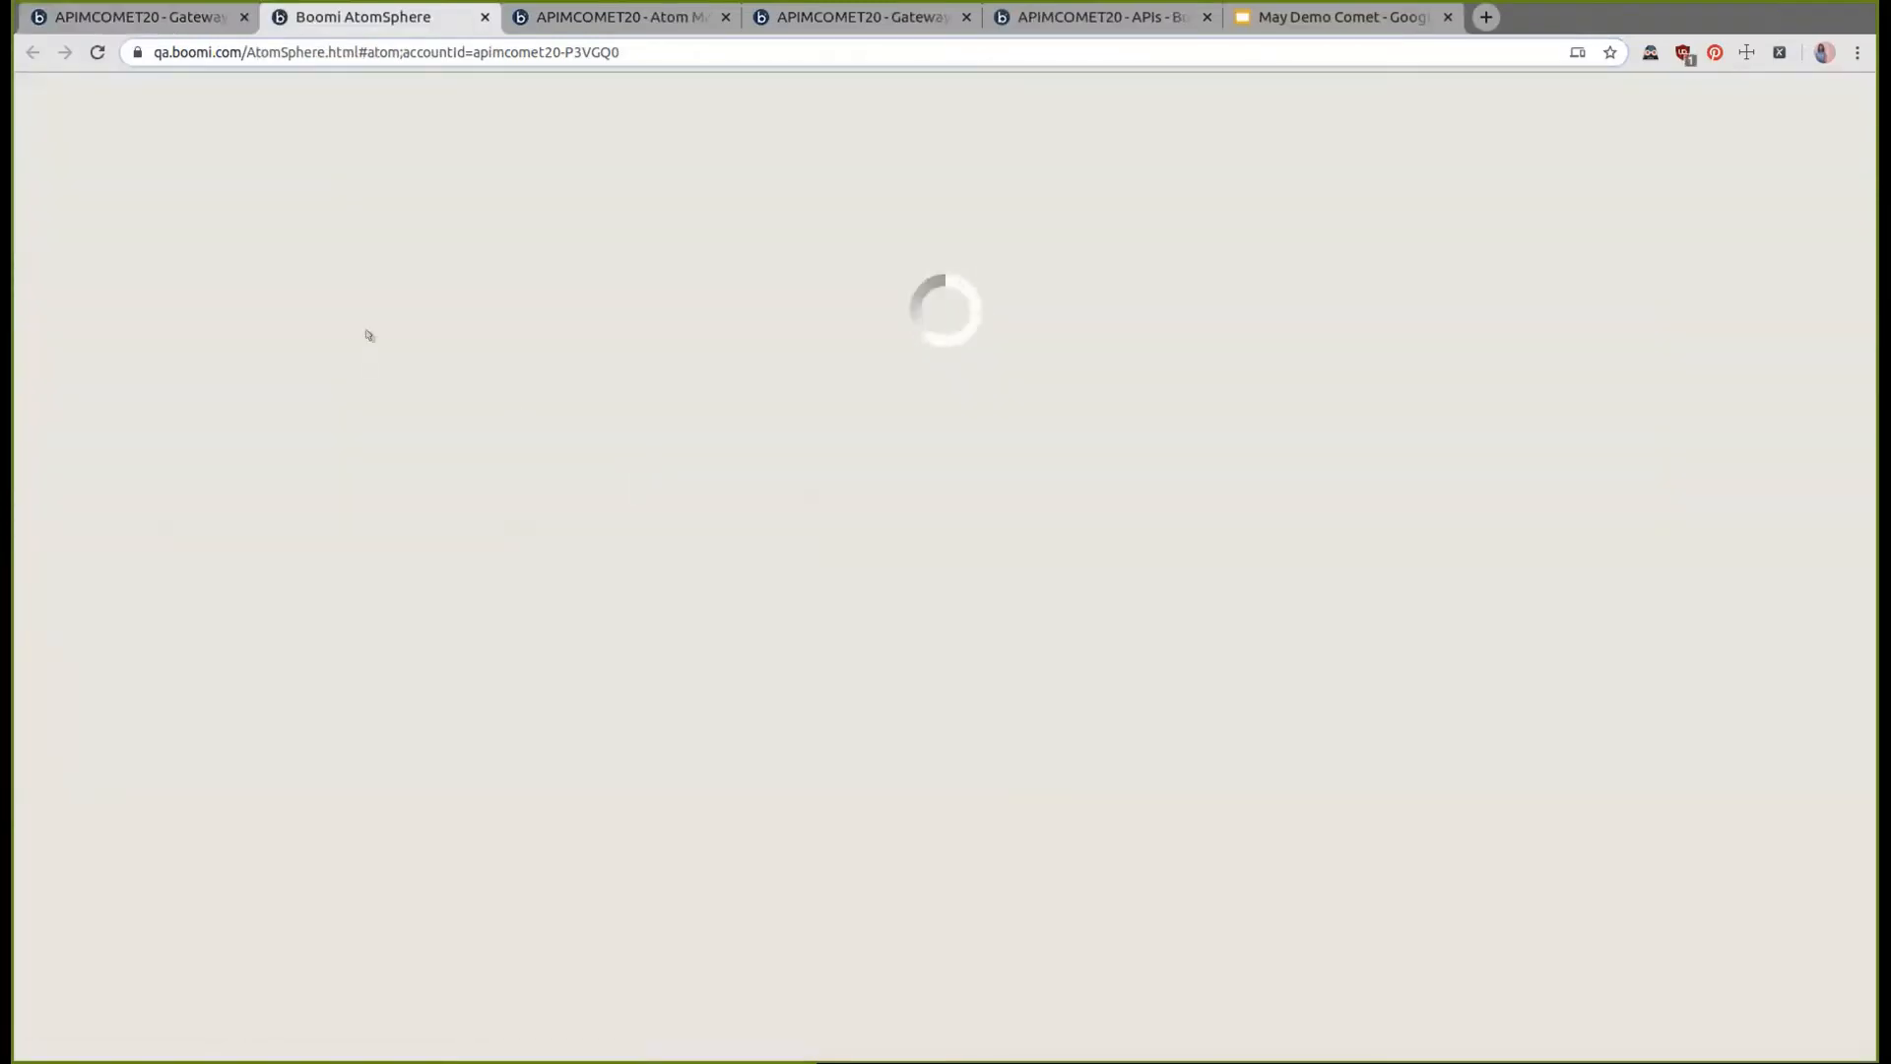
click(165, 16)
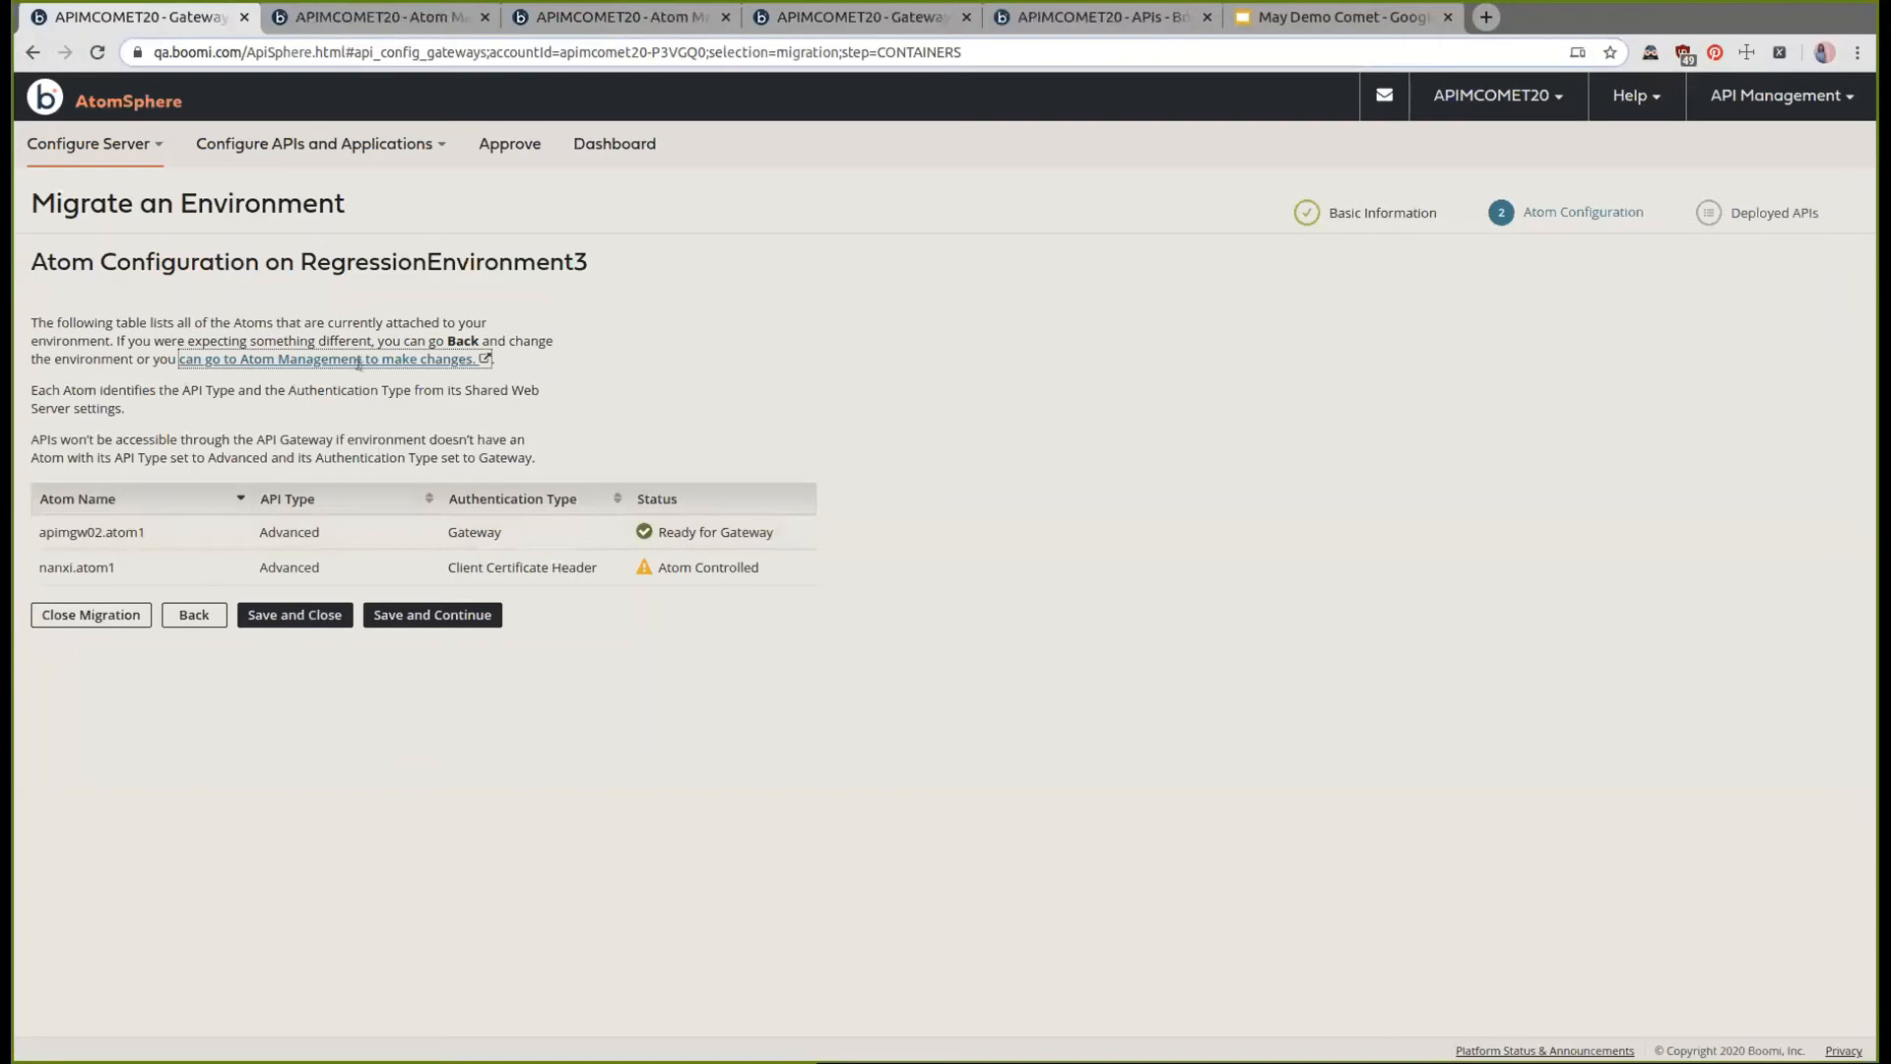
click(372, 15)
click(175, 19)
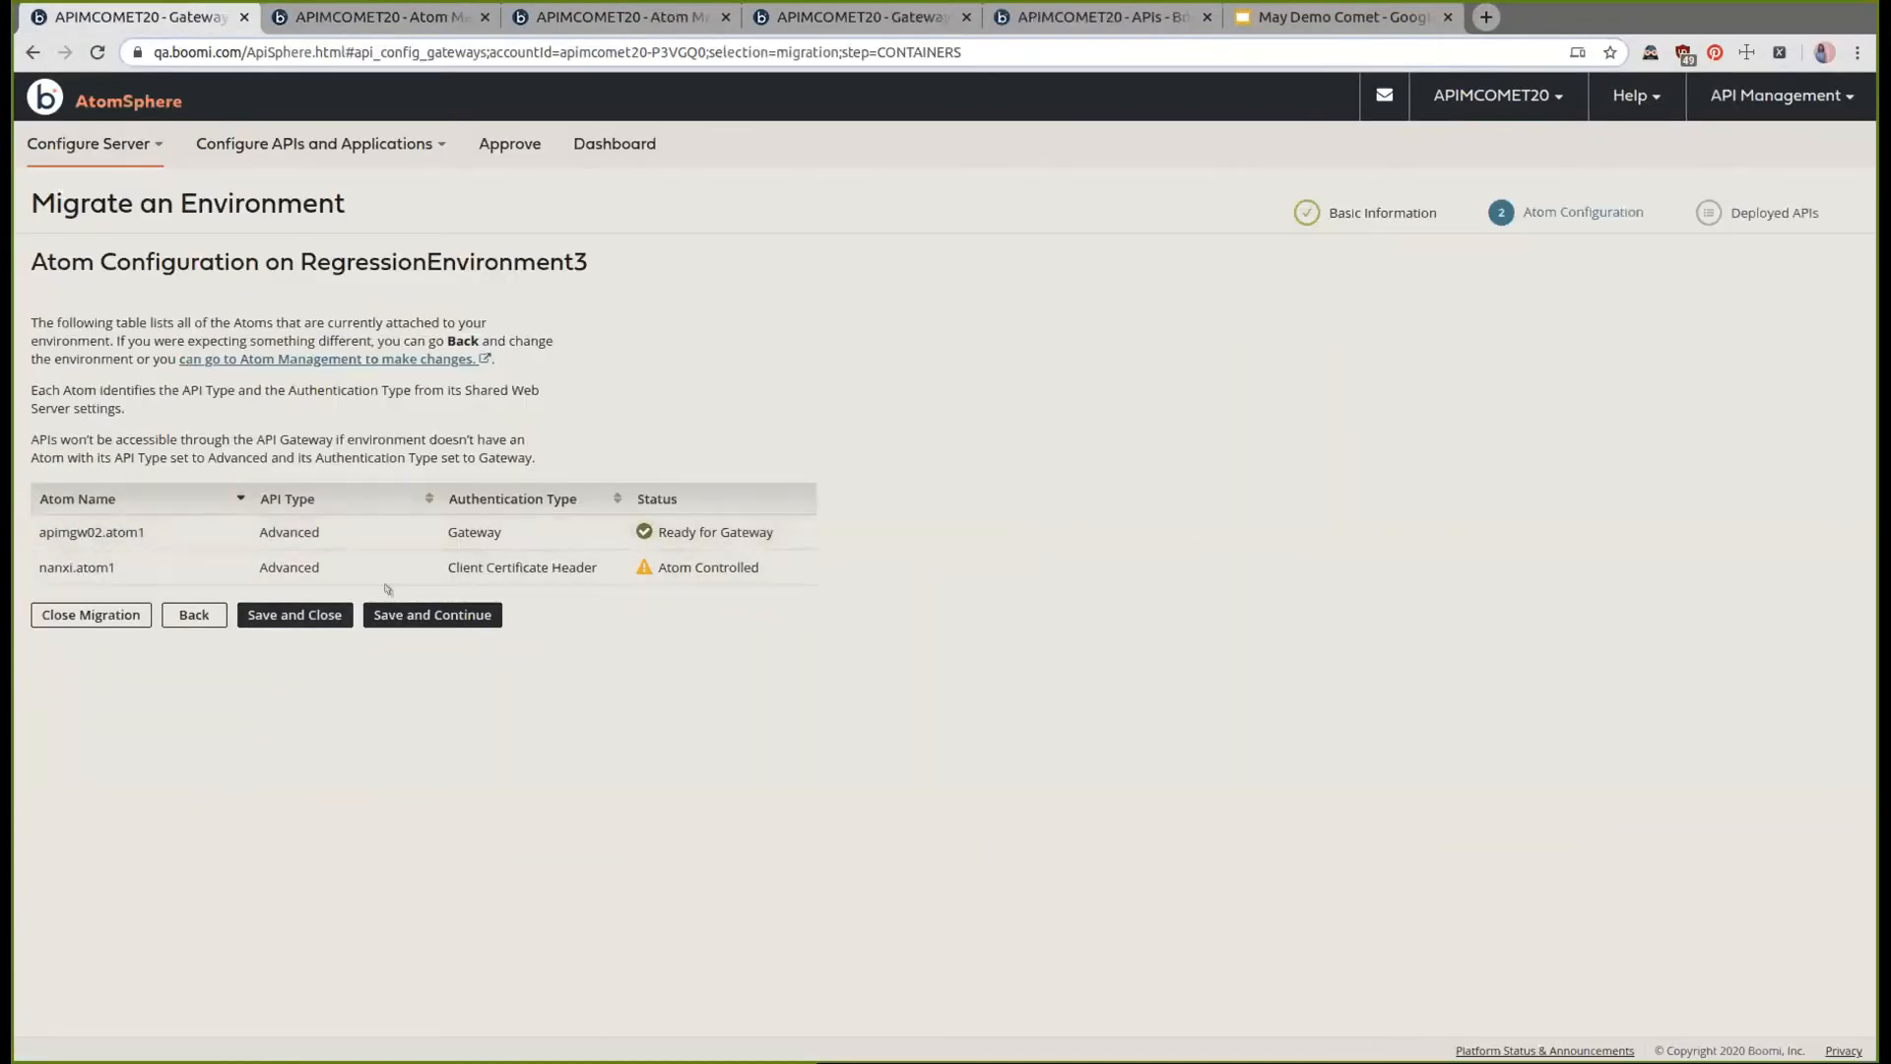
click(375, 19)
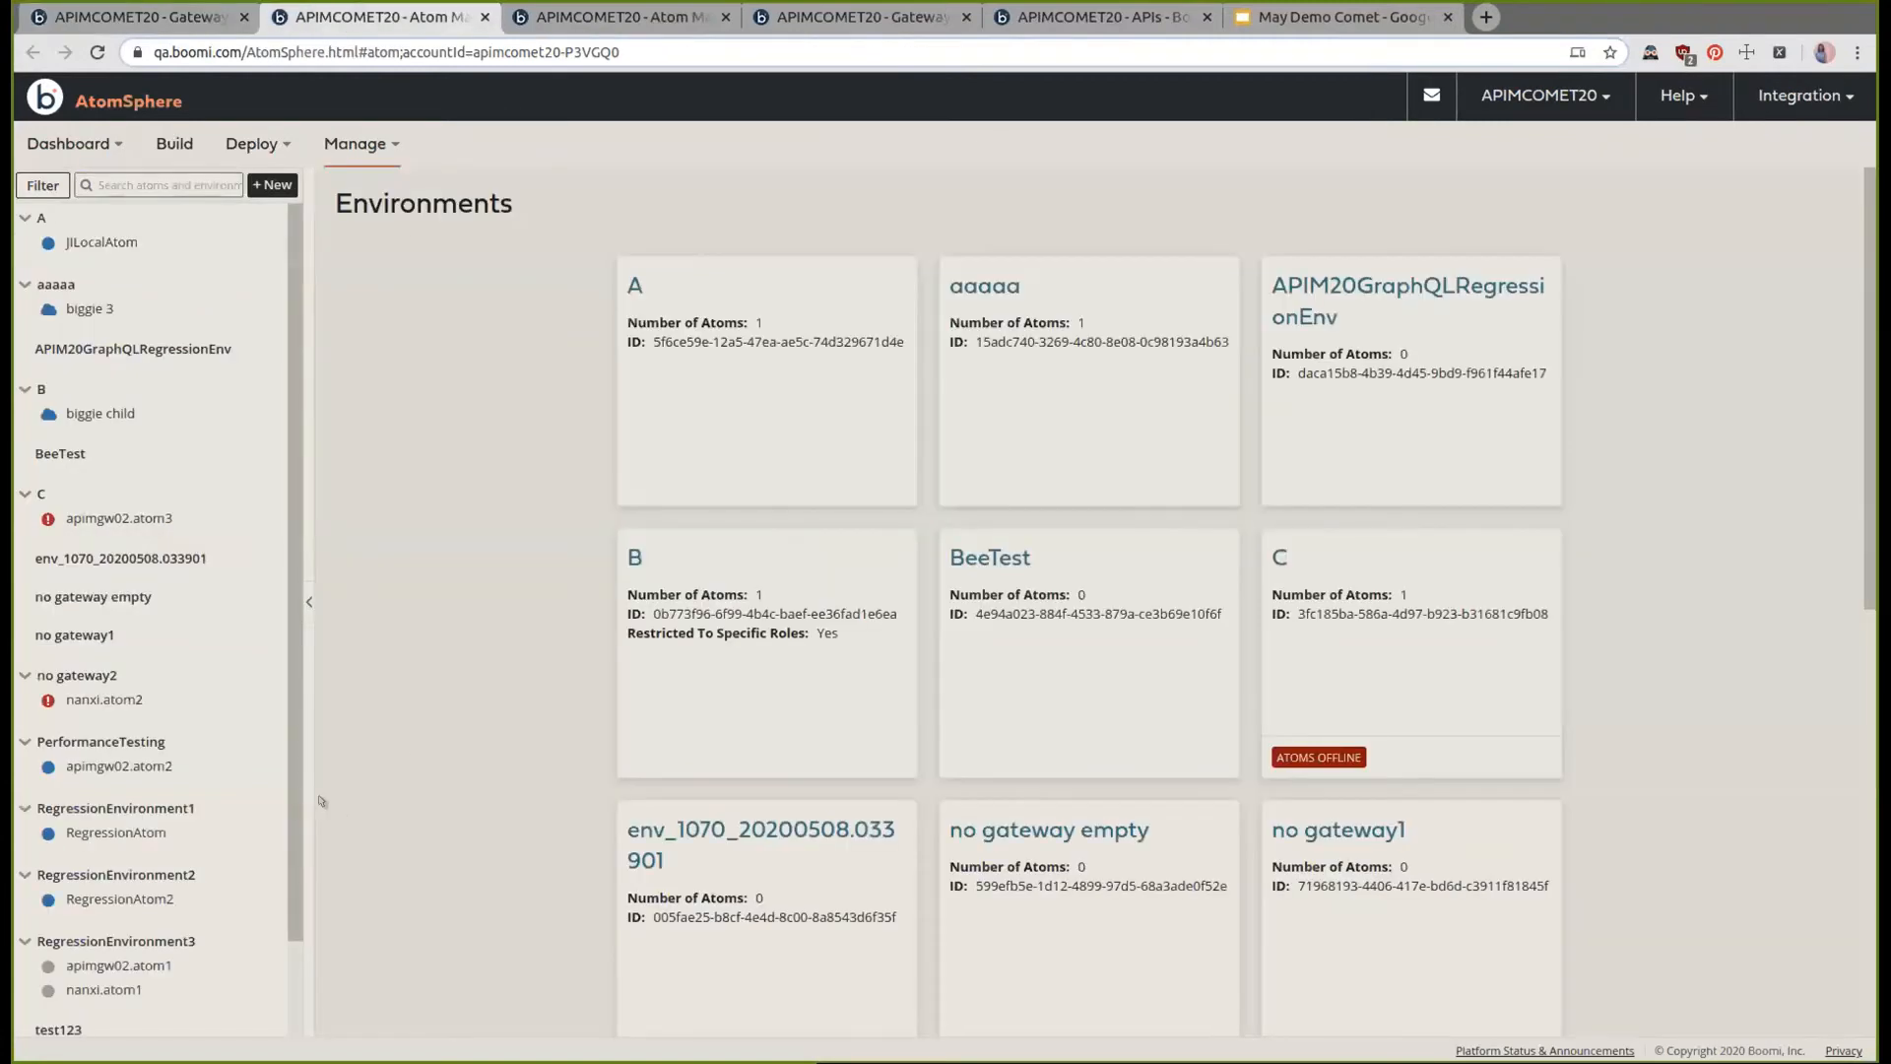
scroll(226, 766, down, 1)
scroll(227, 766, down, 1)
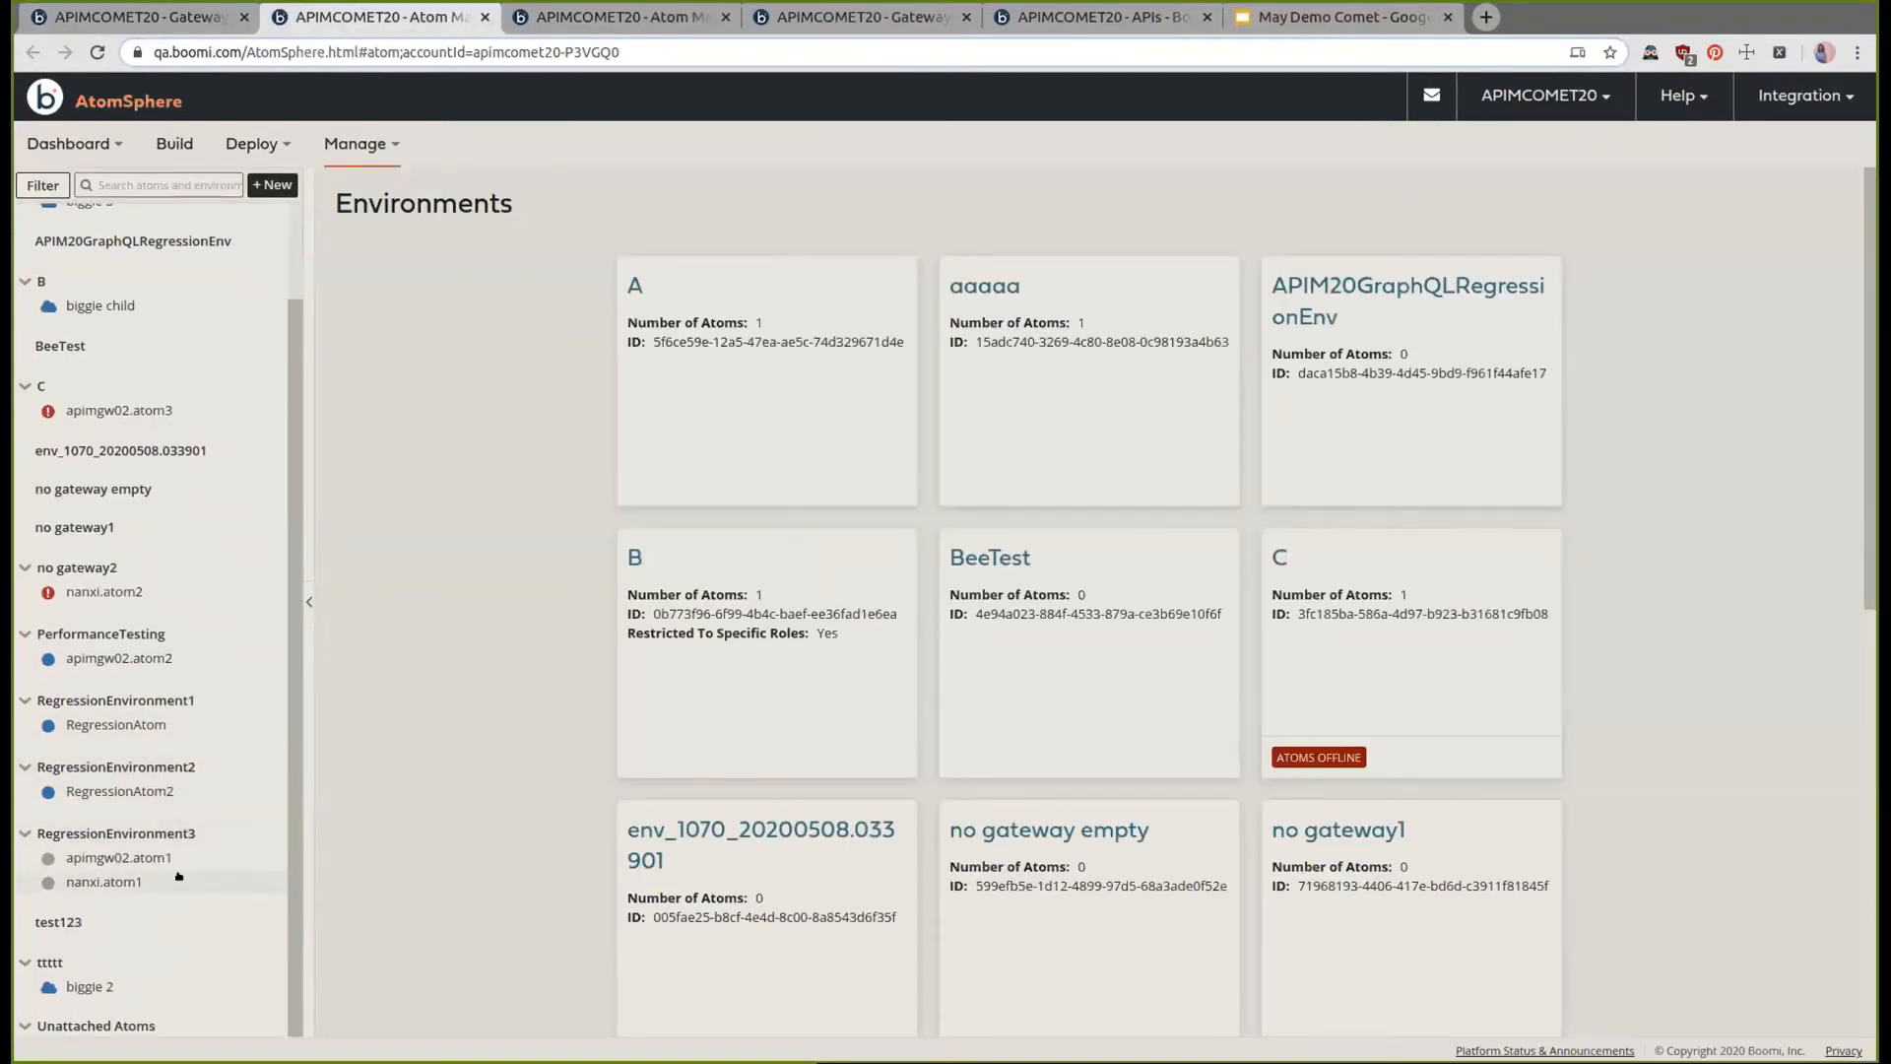
click(178, 876)
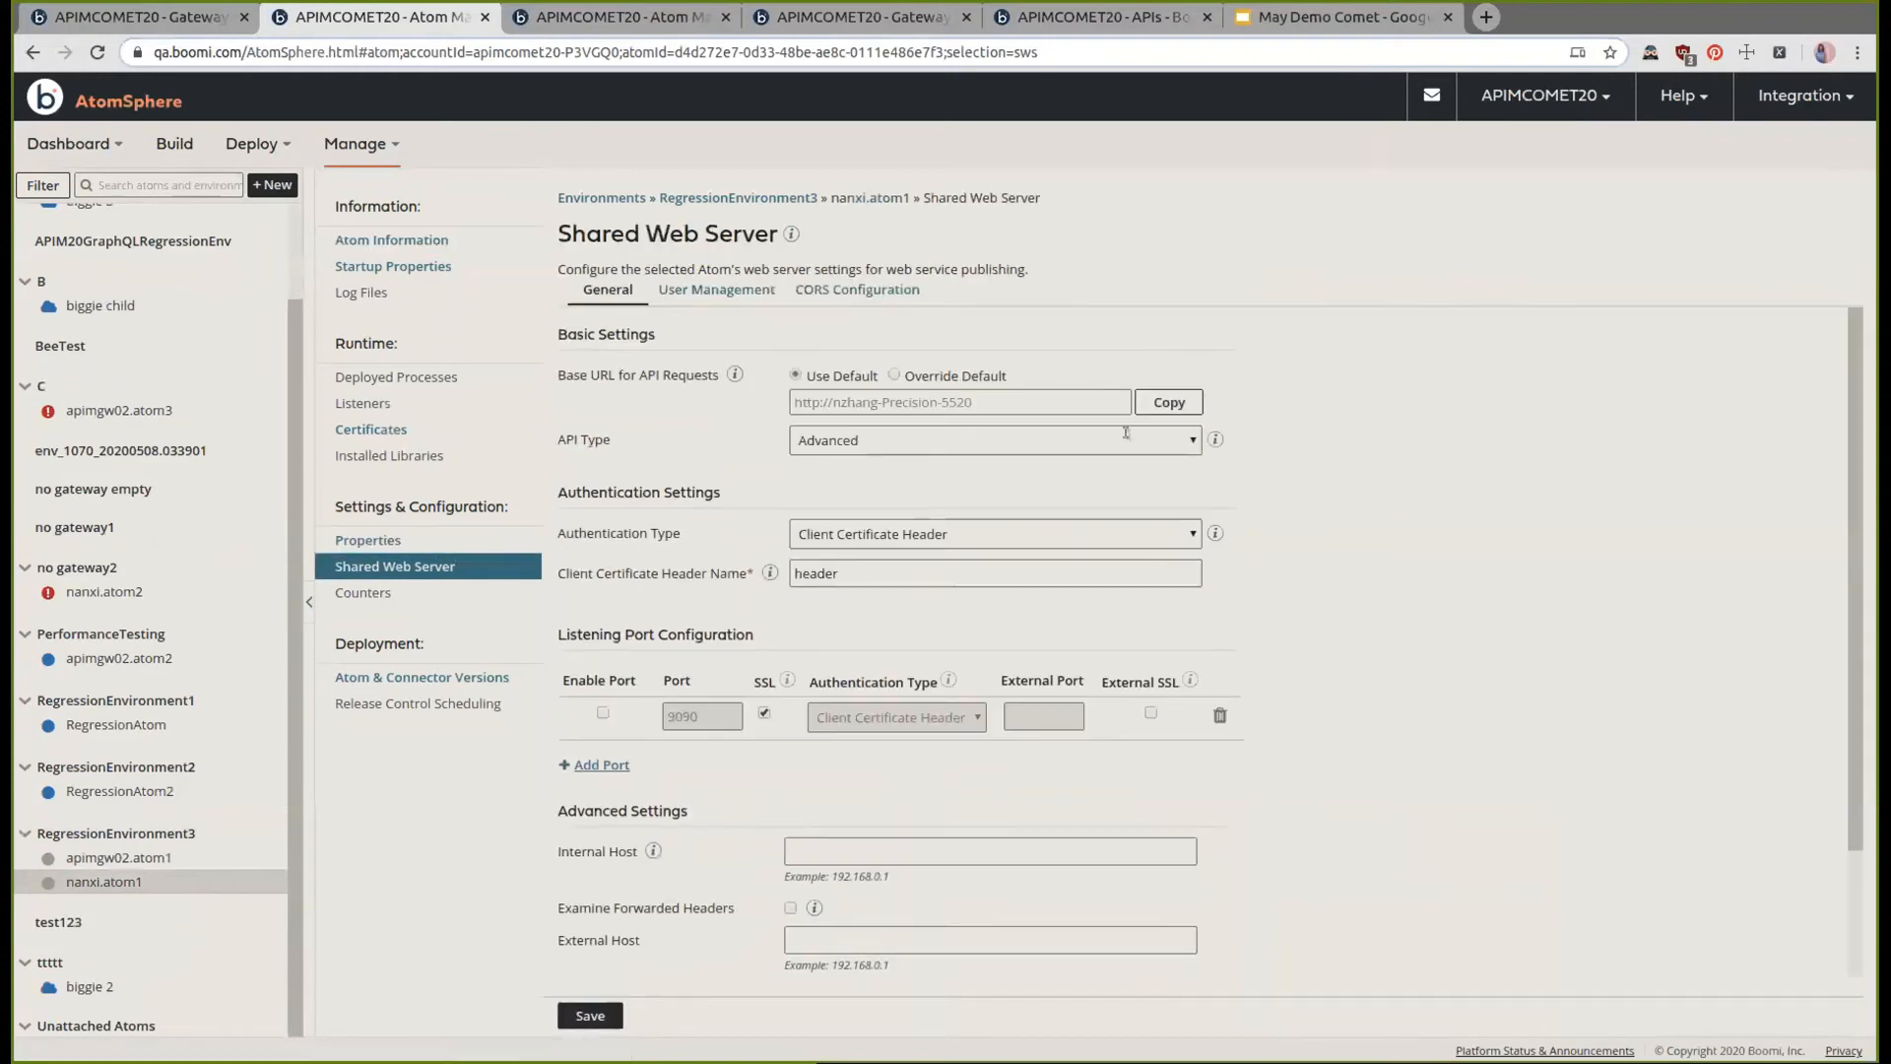
Set nanxi.atom1's Authentication Type to Gateway, save the Shared Web Server settings and restart the plugin
click(891, 536)
click(855, 734)
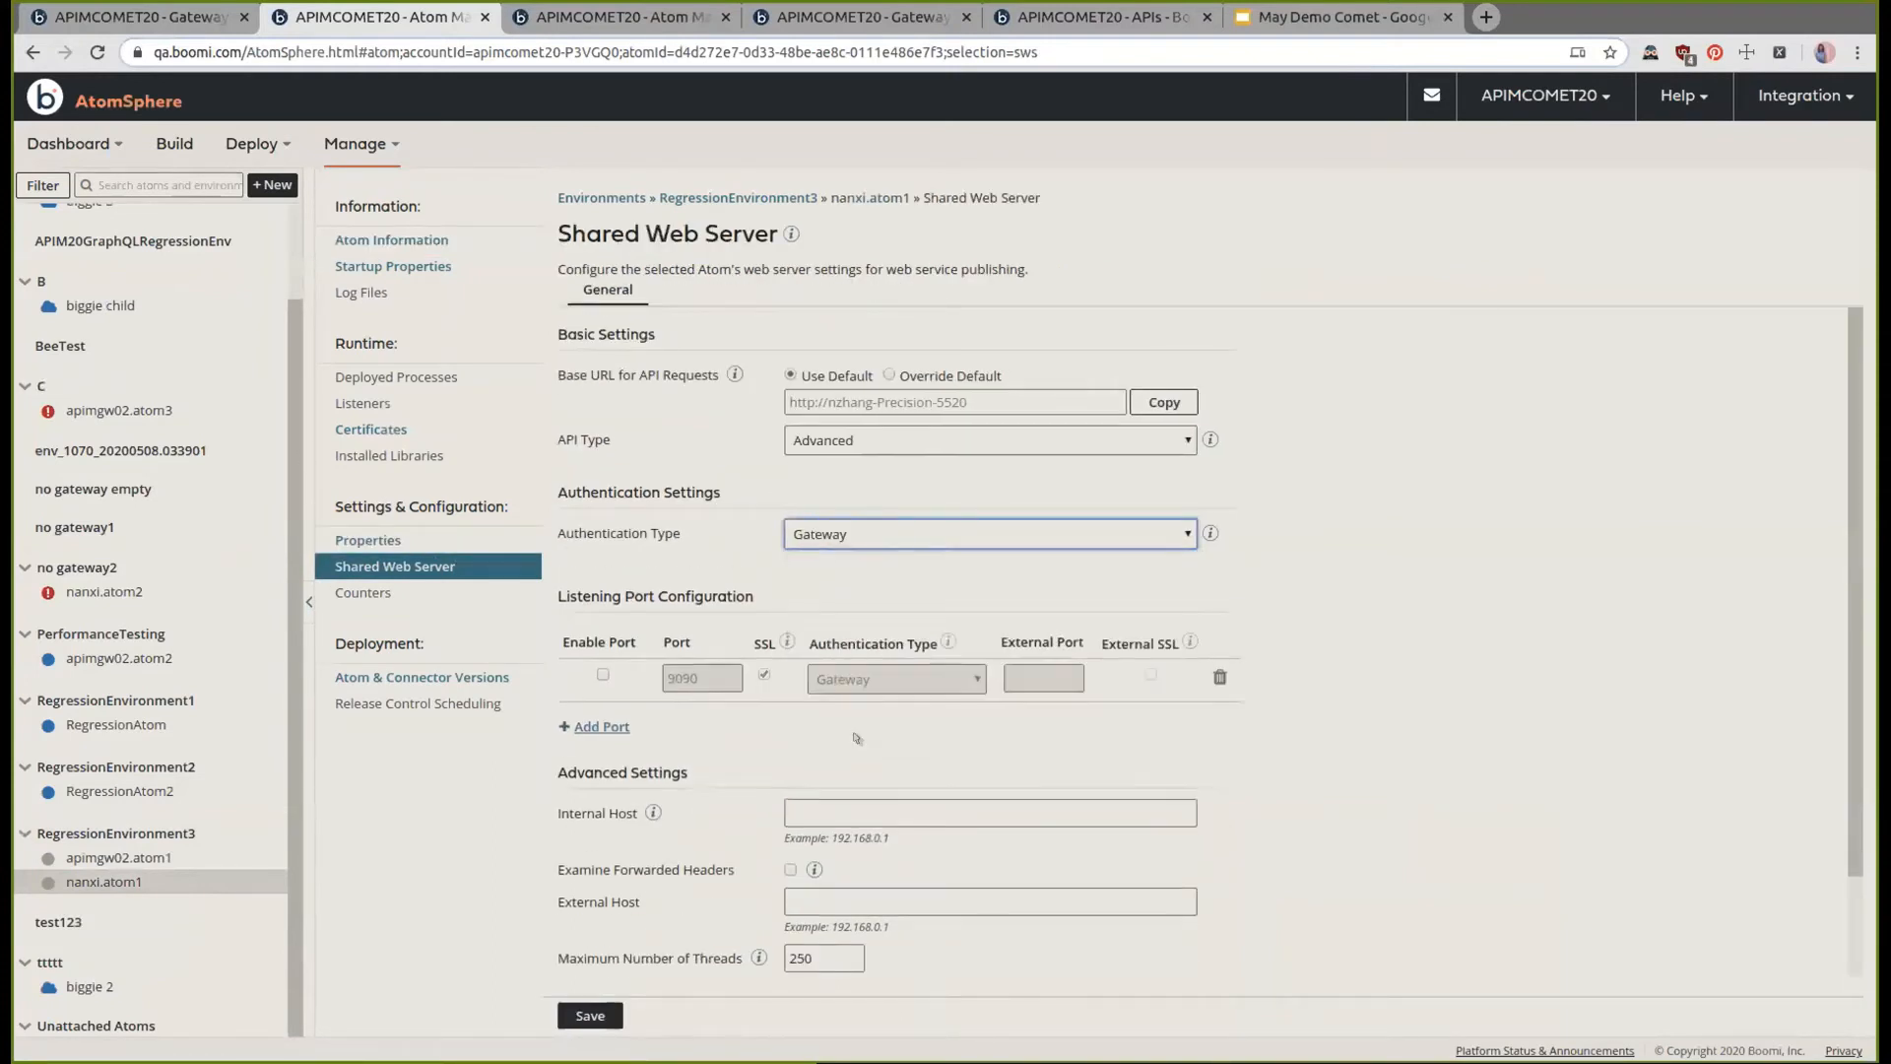
click(591, 1015)
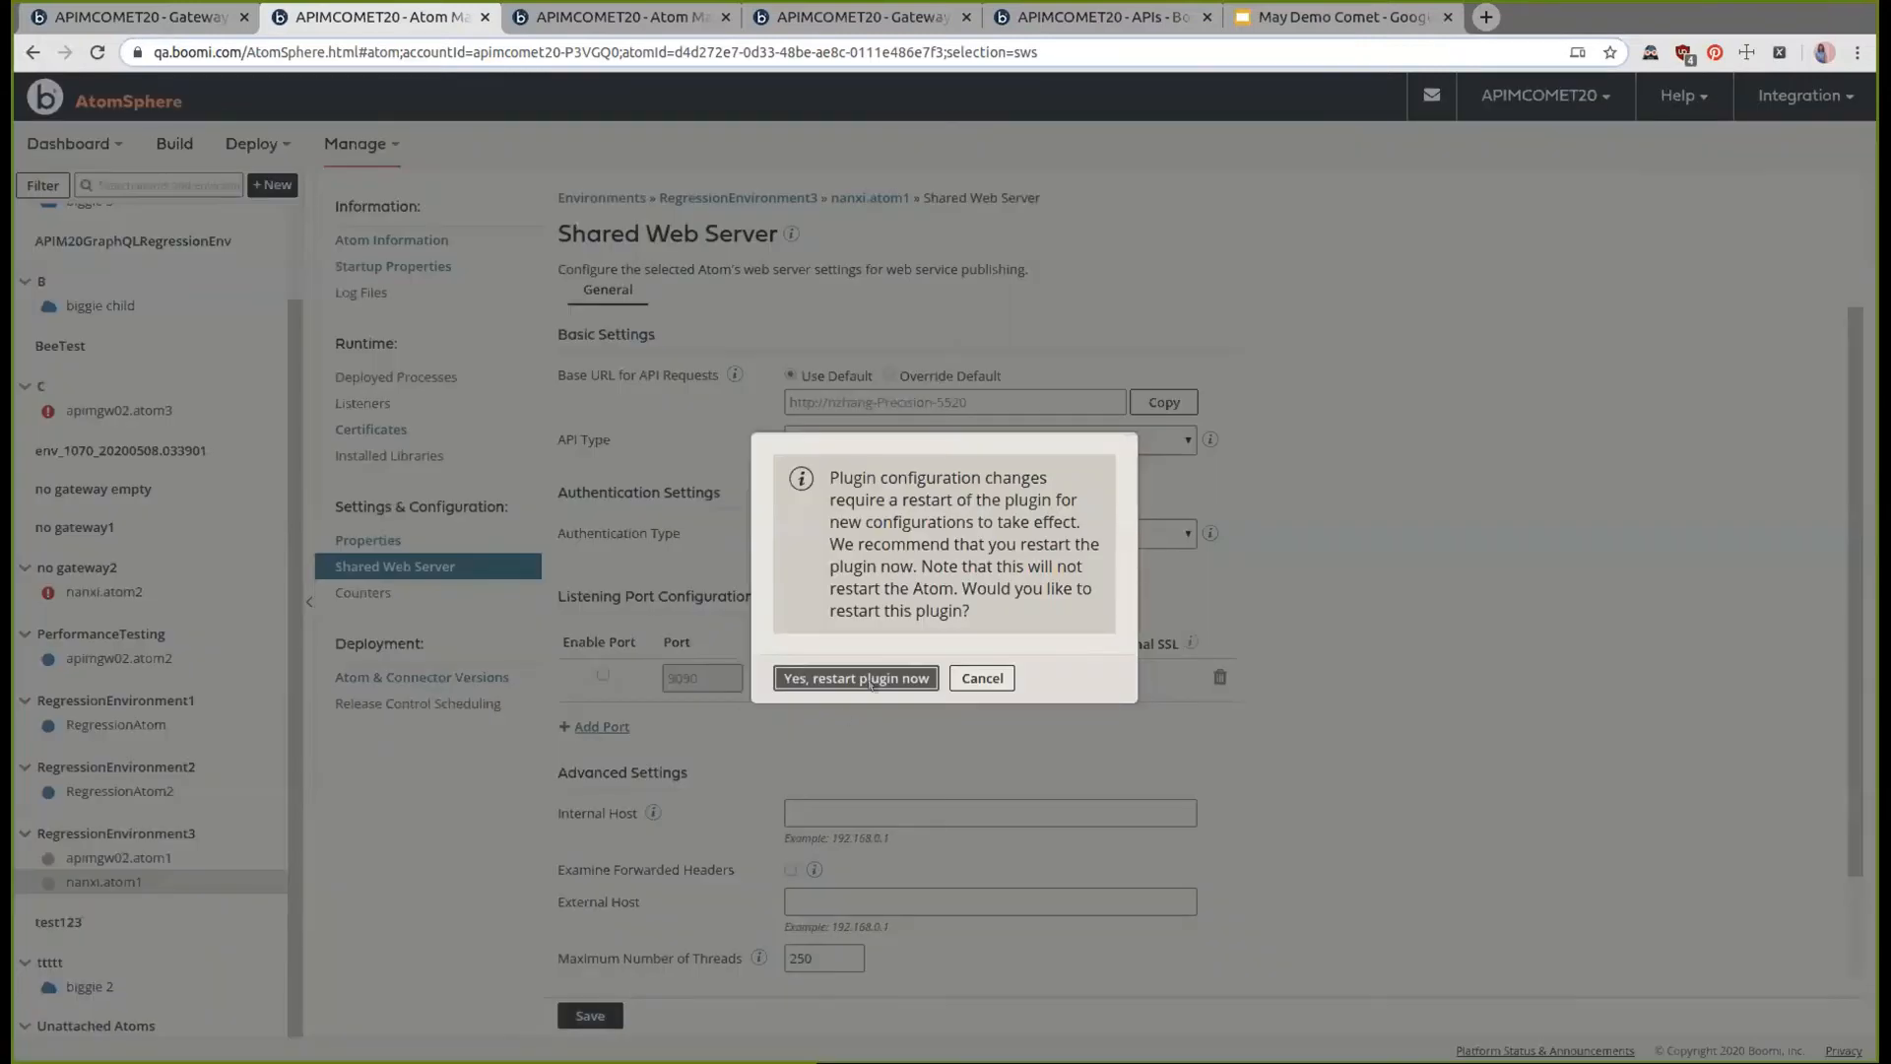
click(871, 680)
Save and close RegressionEnvironment3's migration, and reopen its Atom Configuration to check nanxi.atom1's updated settings
click(161, 21)
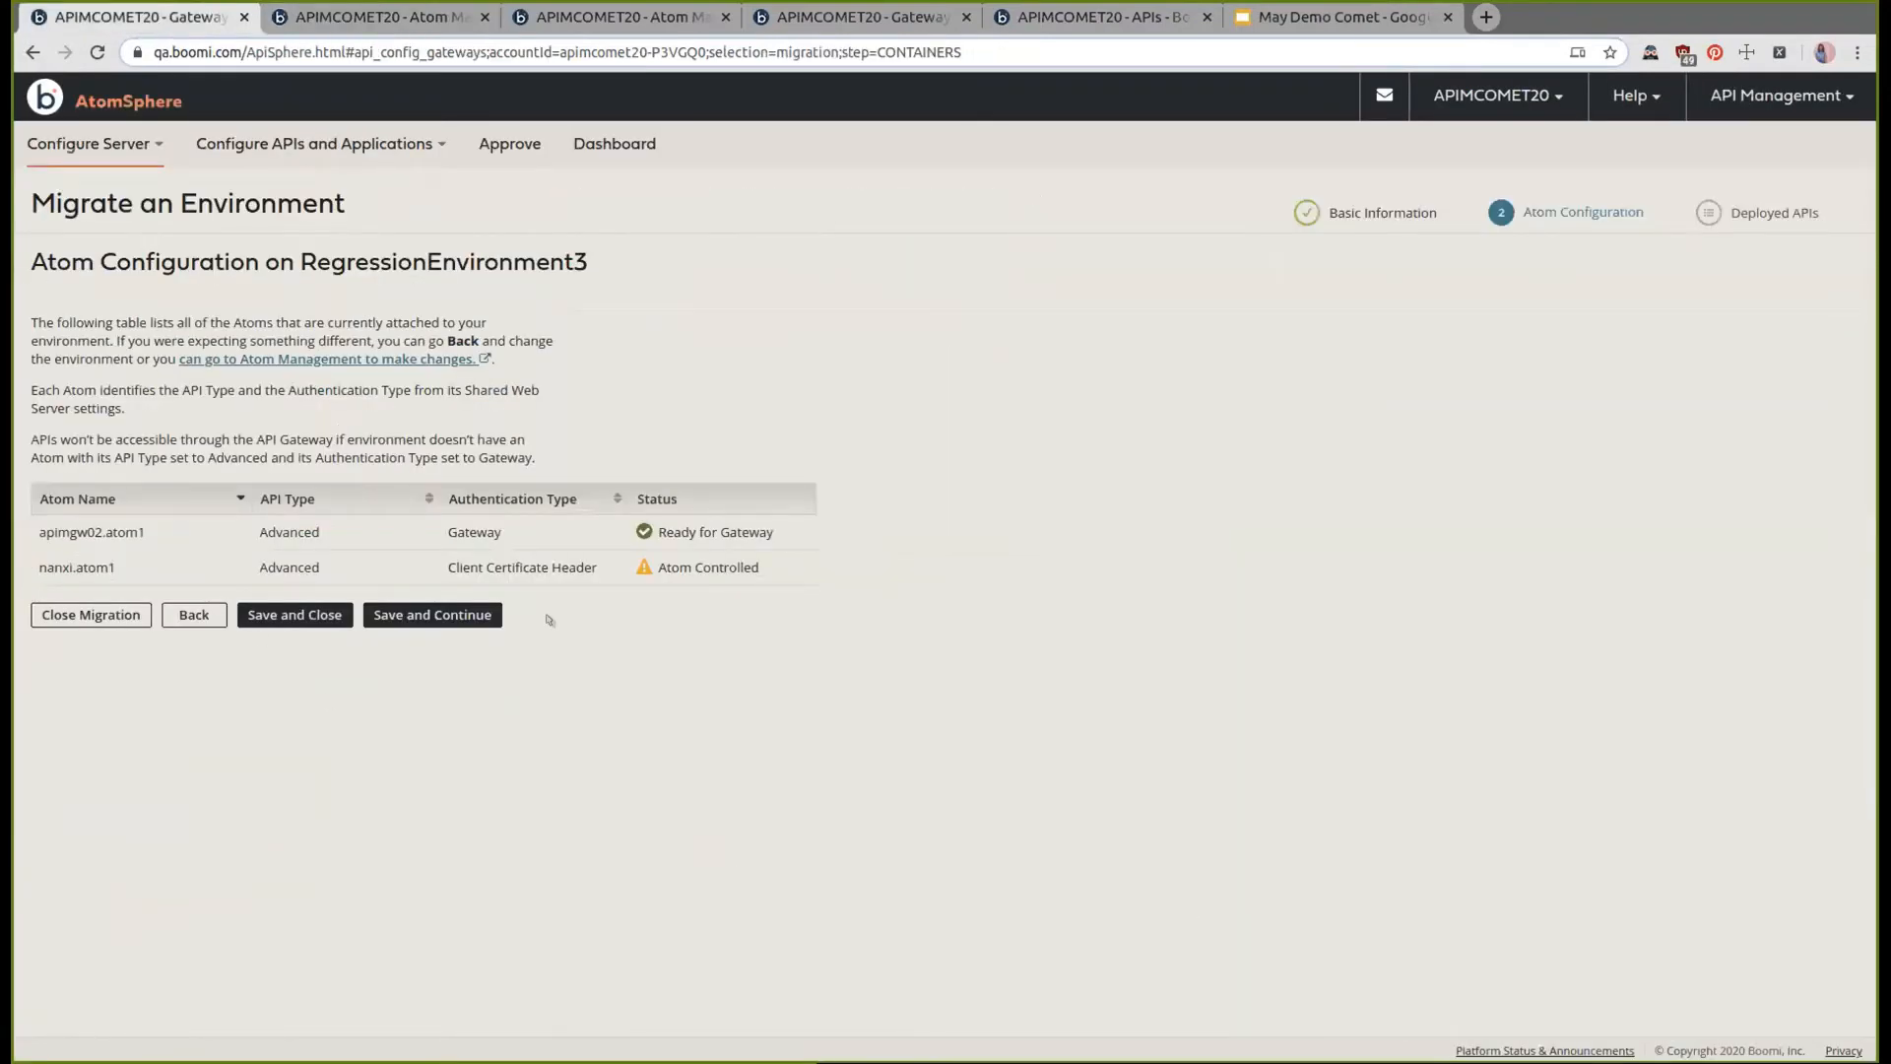
click(295, 615)
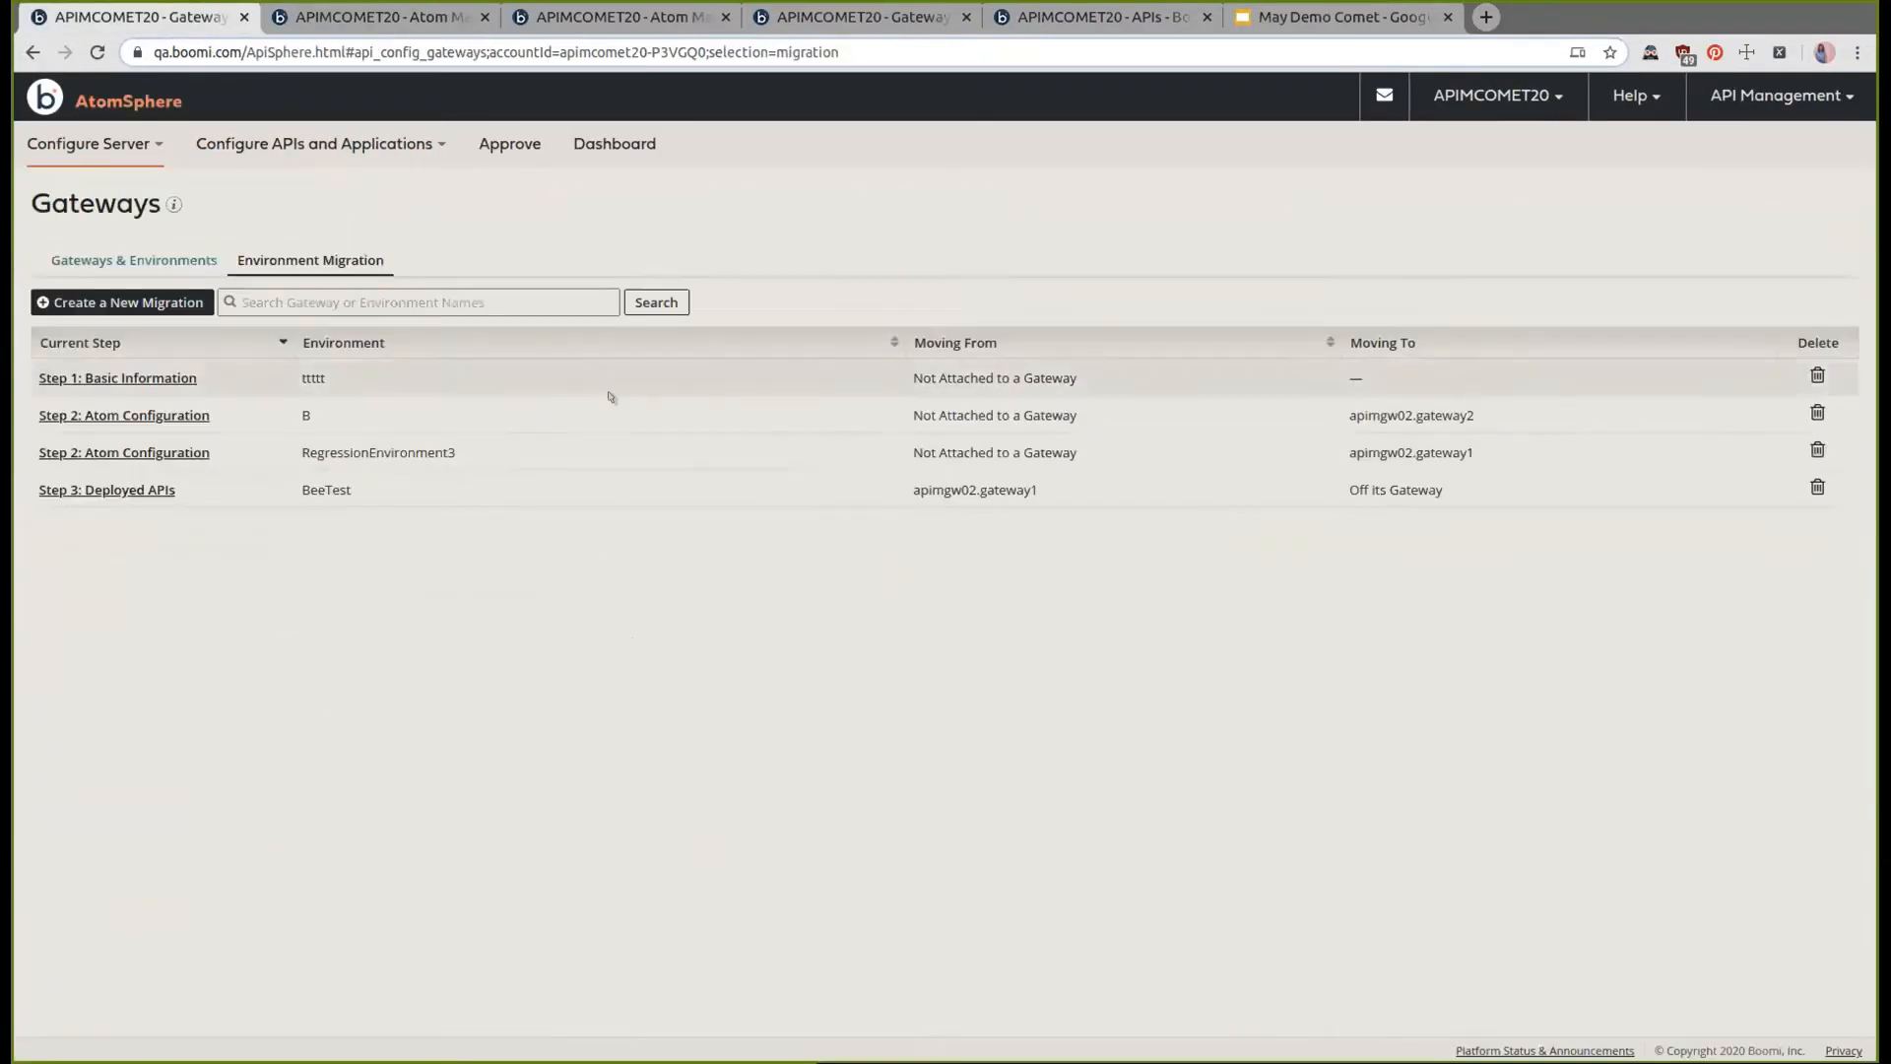
click(167, 458)
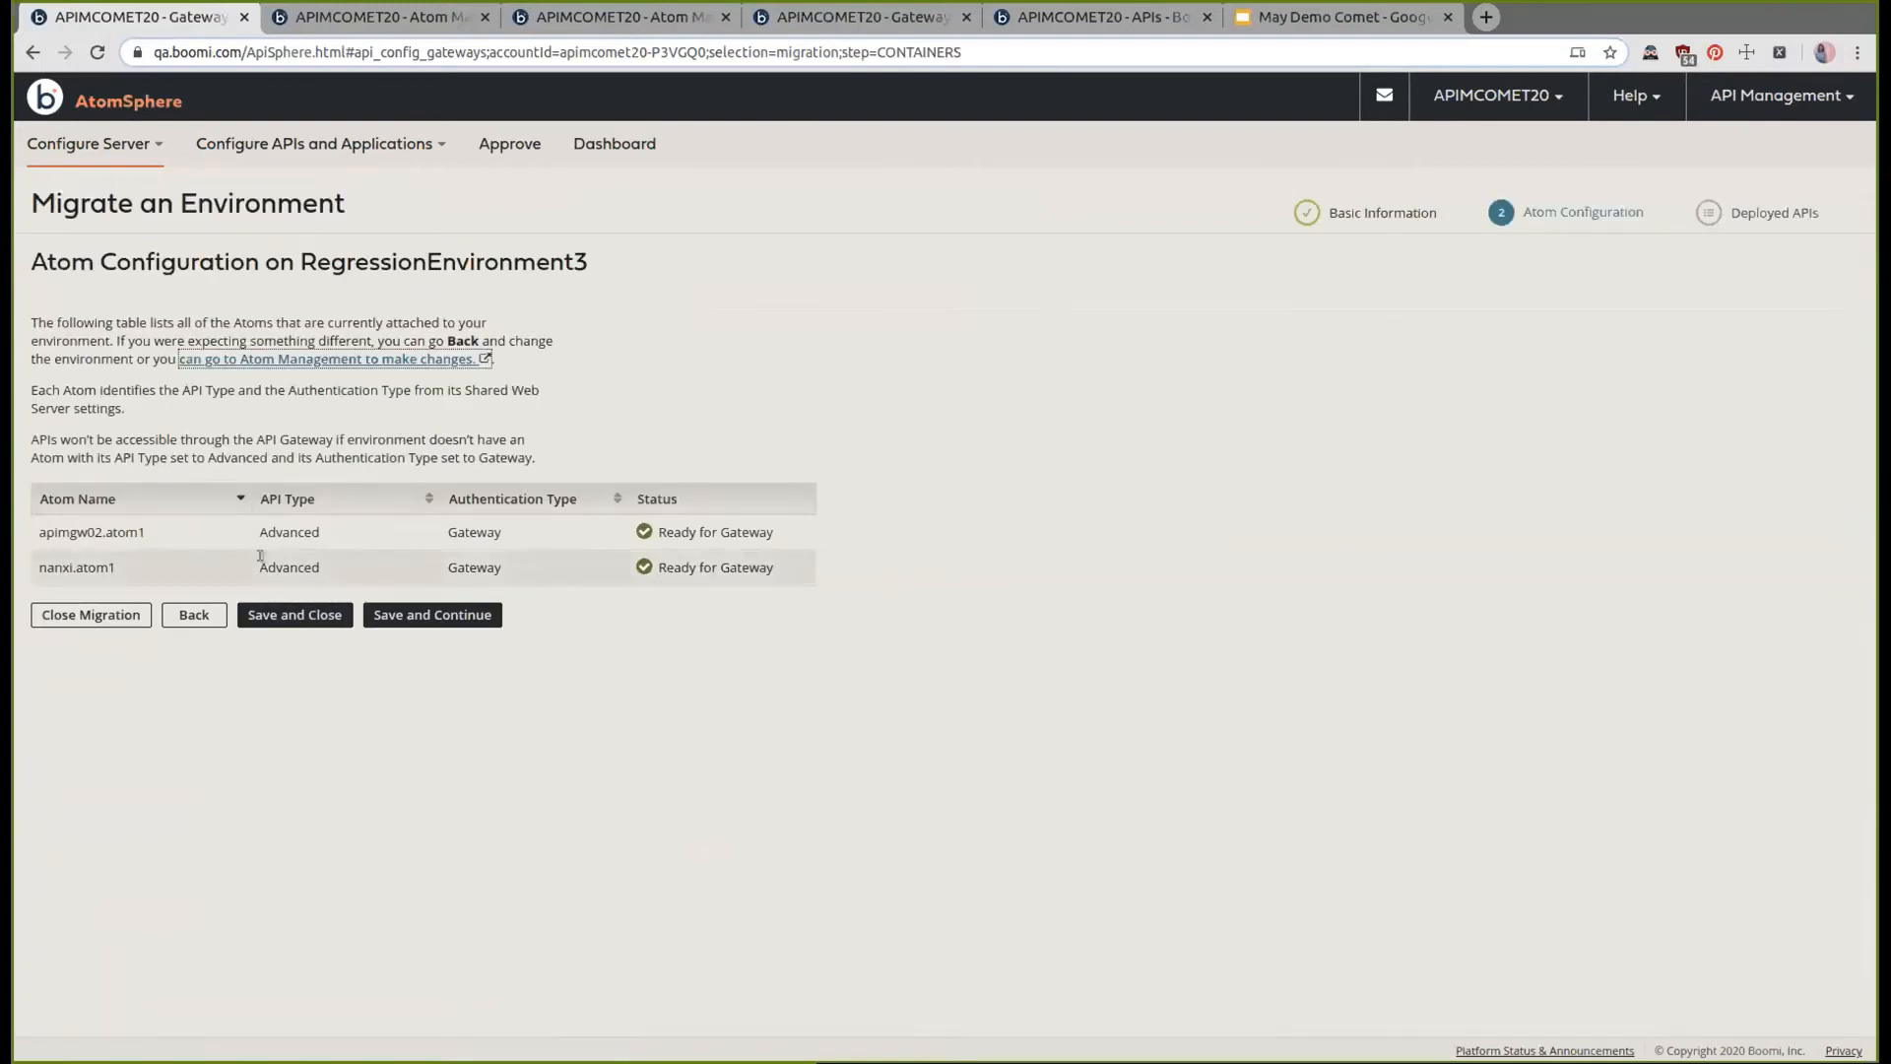
drag(260, 556, 535, 557)
click(564, 557)
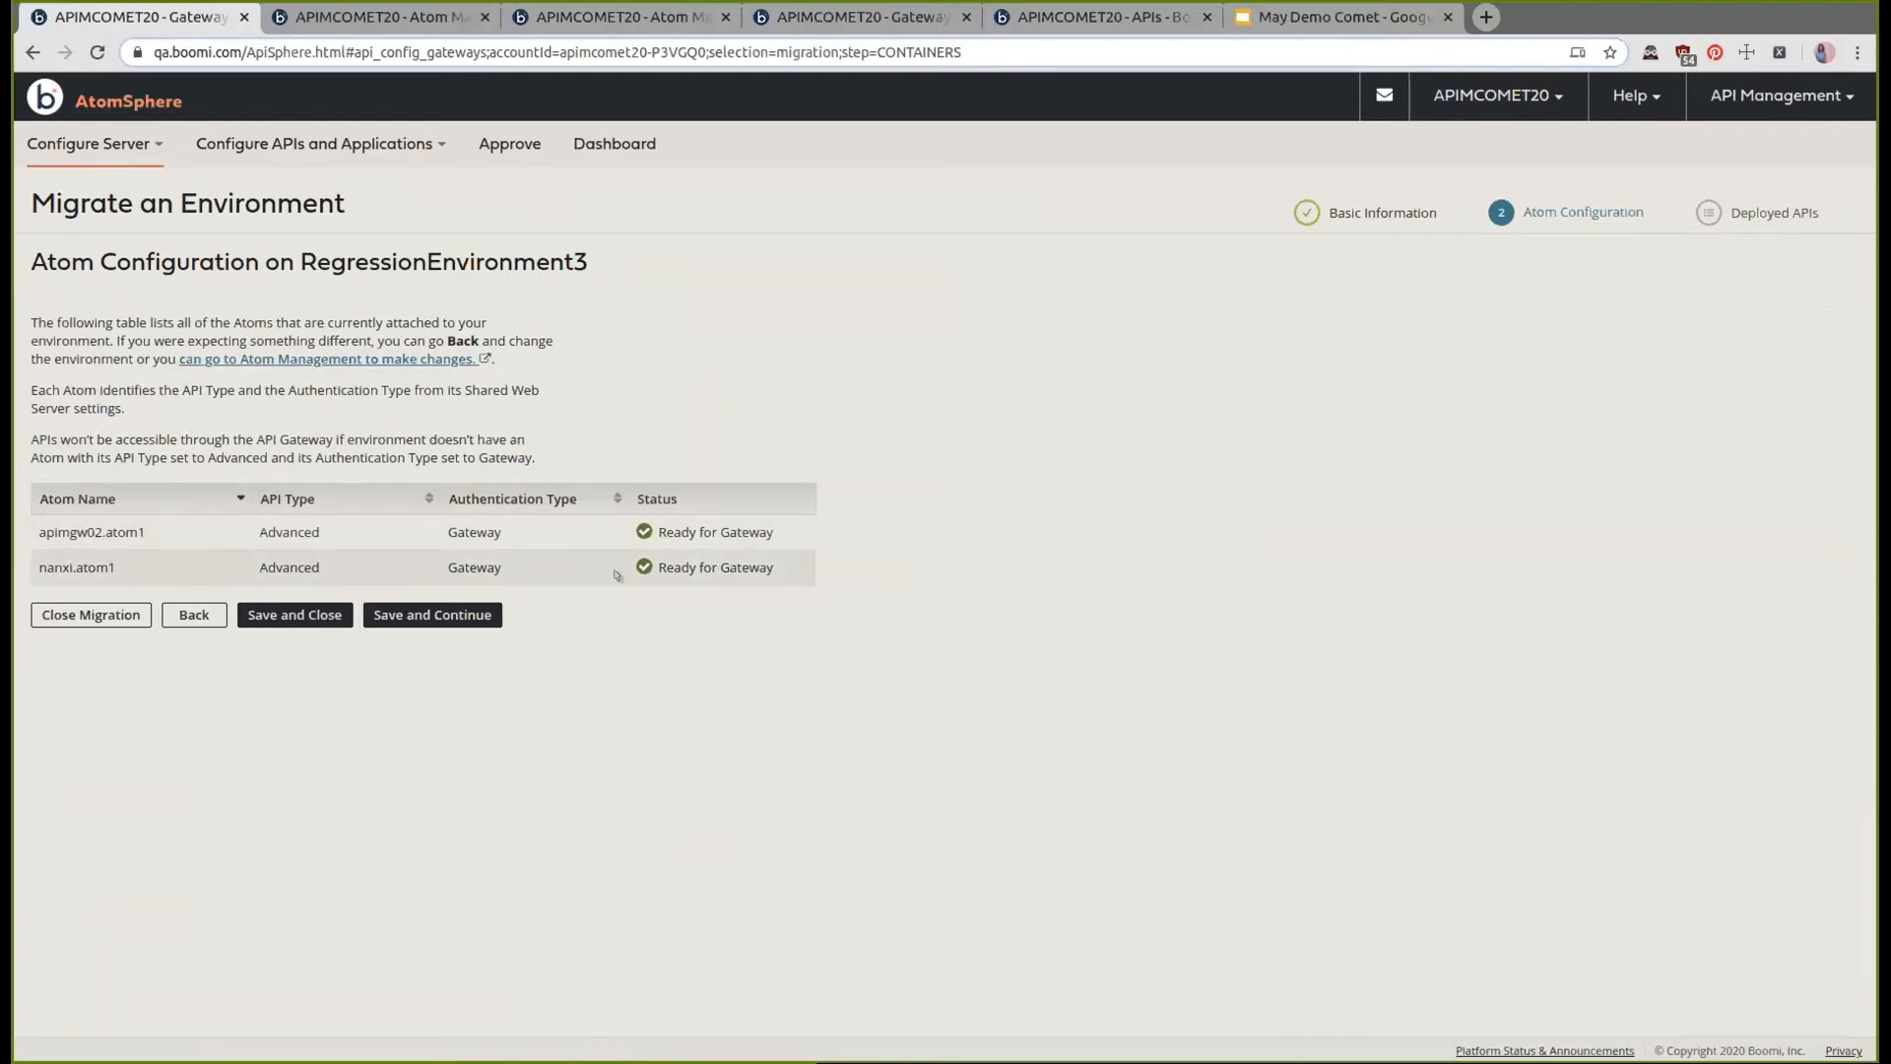
Continue past the Step 2 Summary to the Deployed APIs step and review each API's authentication and plans
click(452, 615)
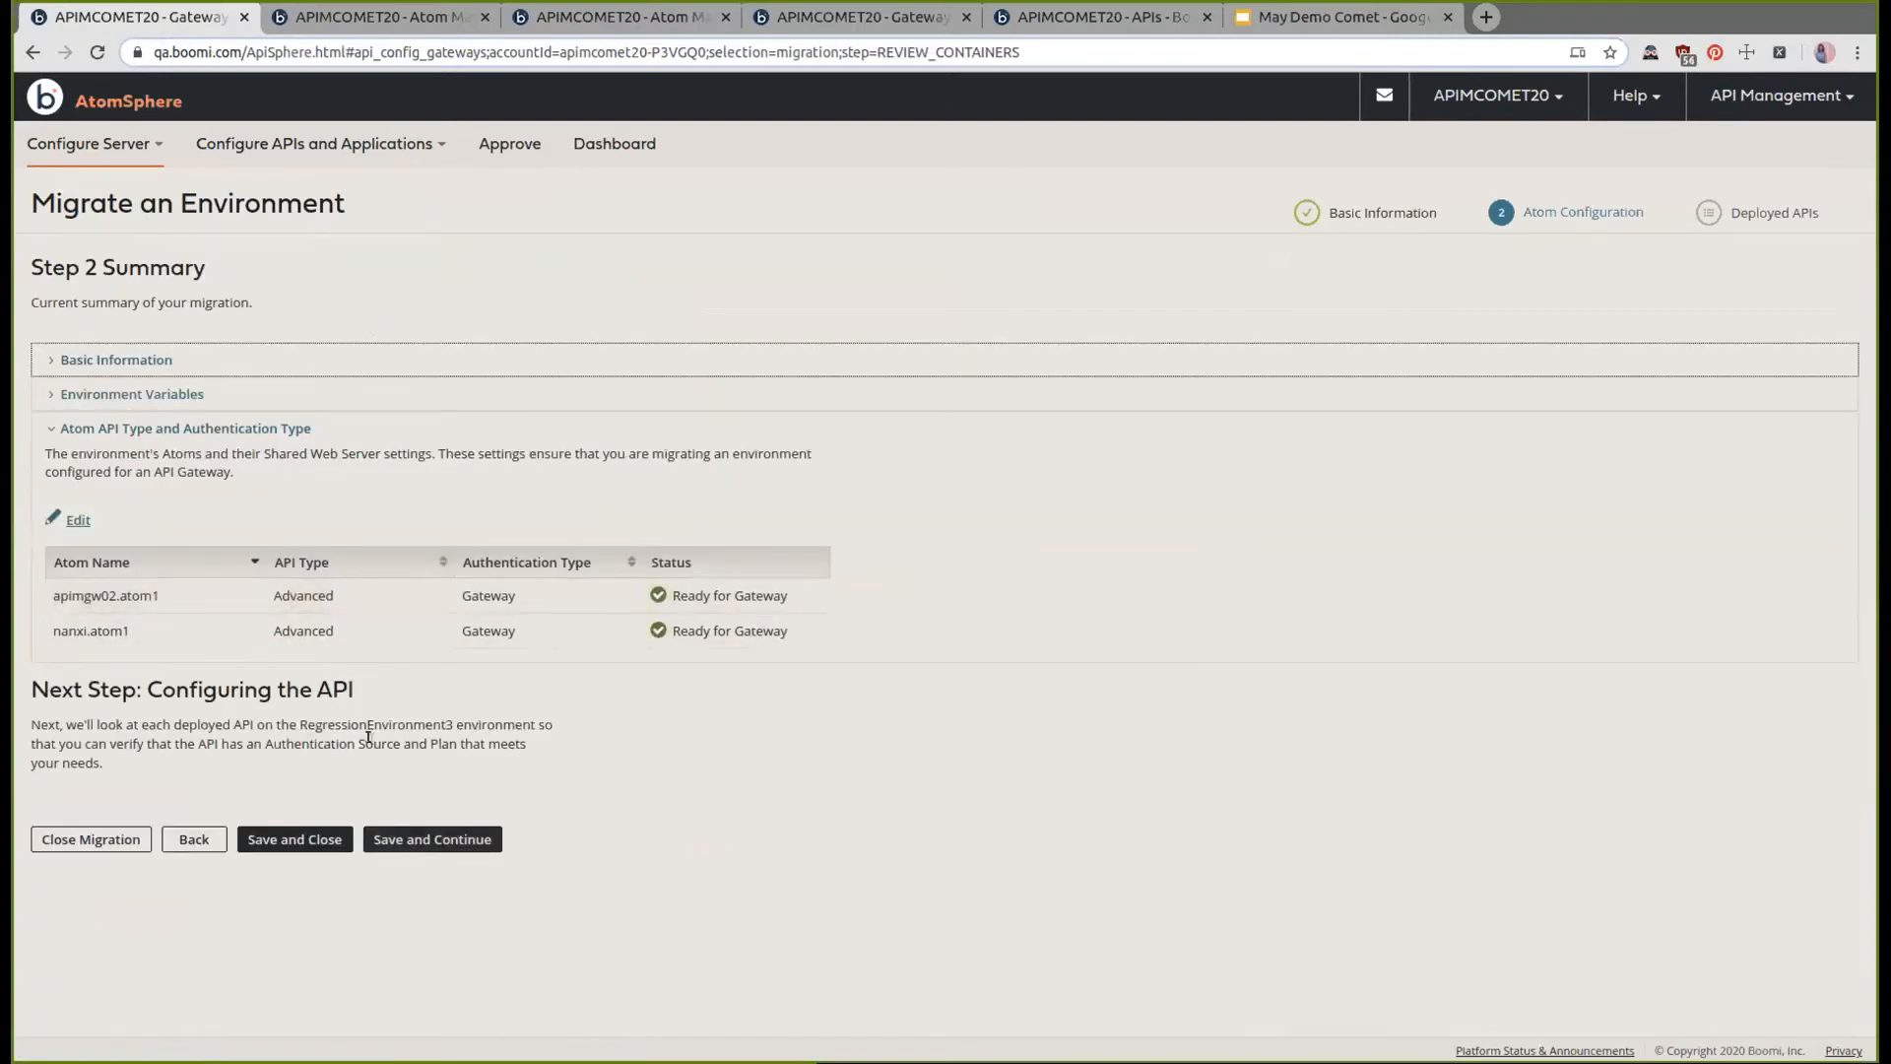
click(454, 847)
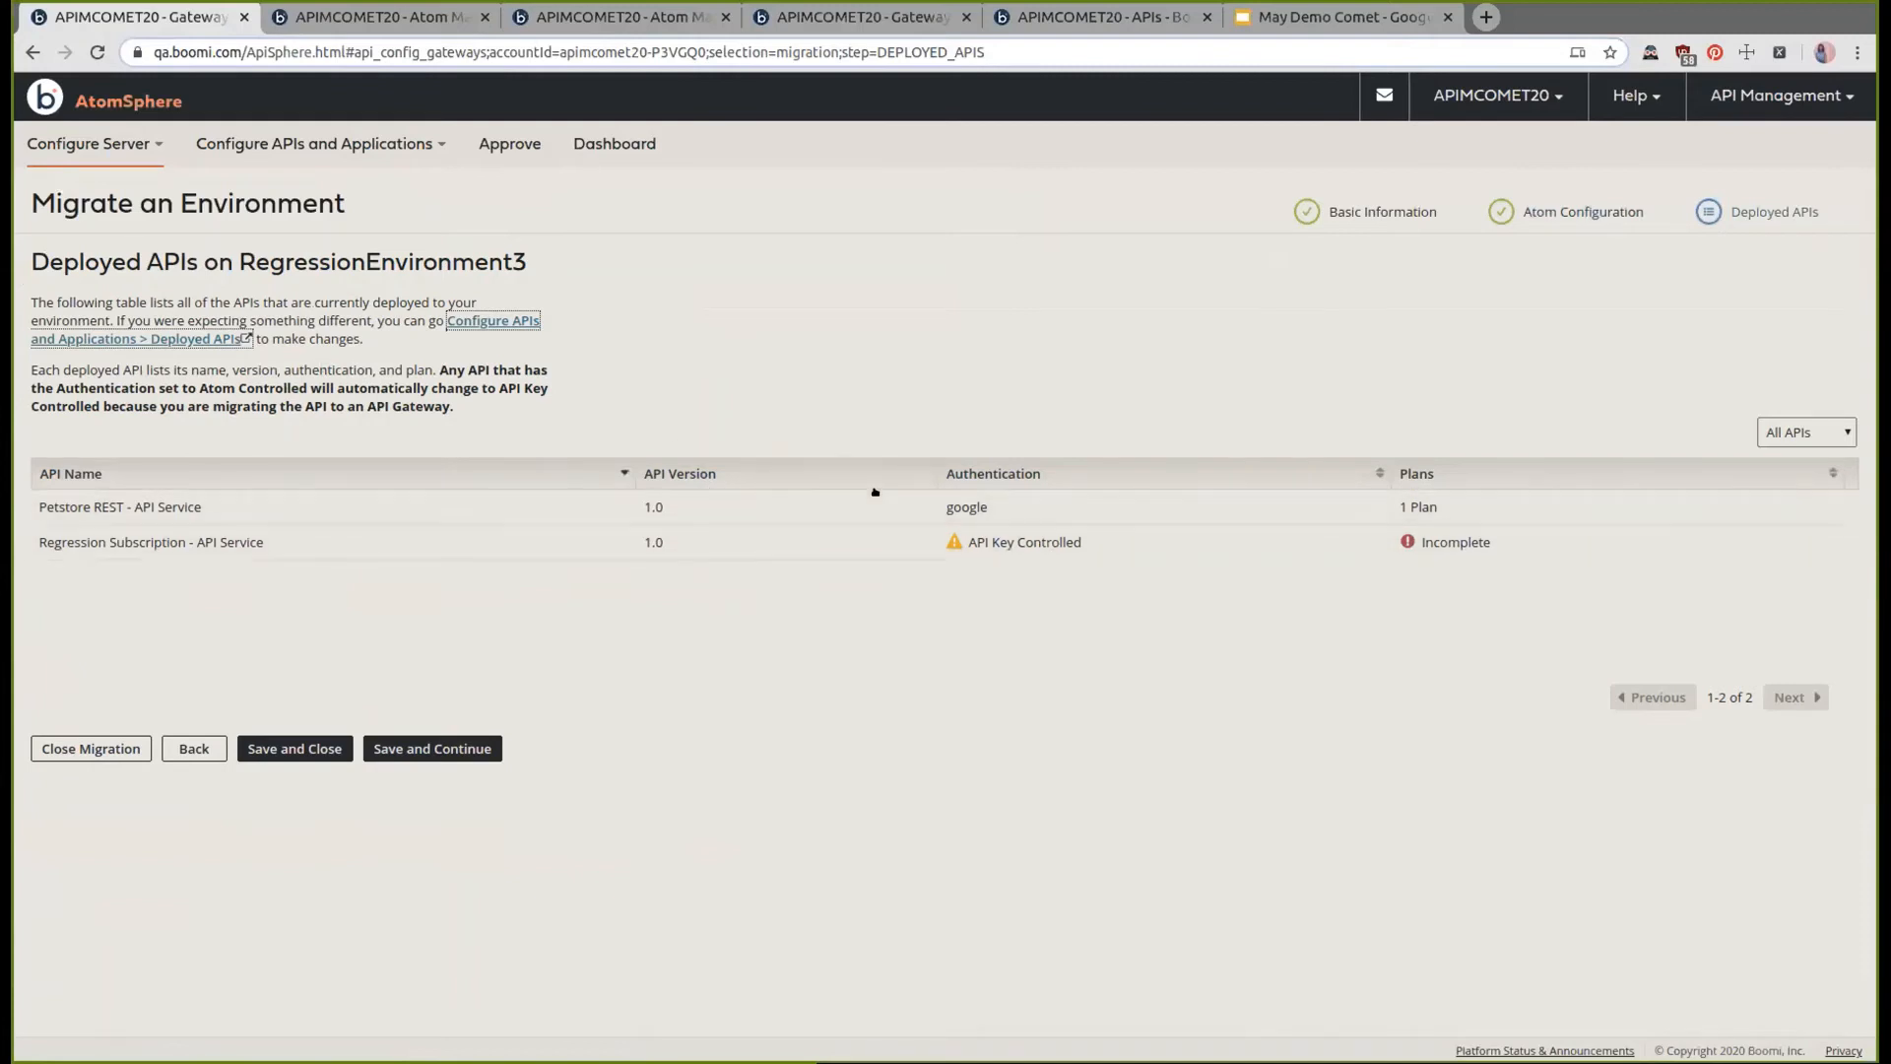
double_click(967, 506)
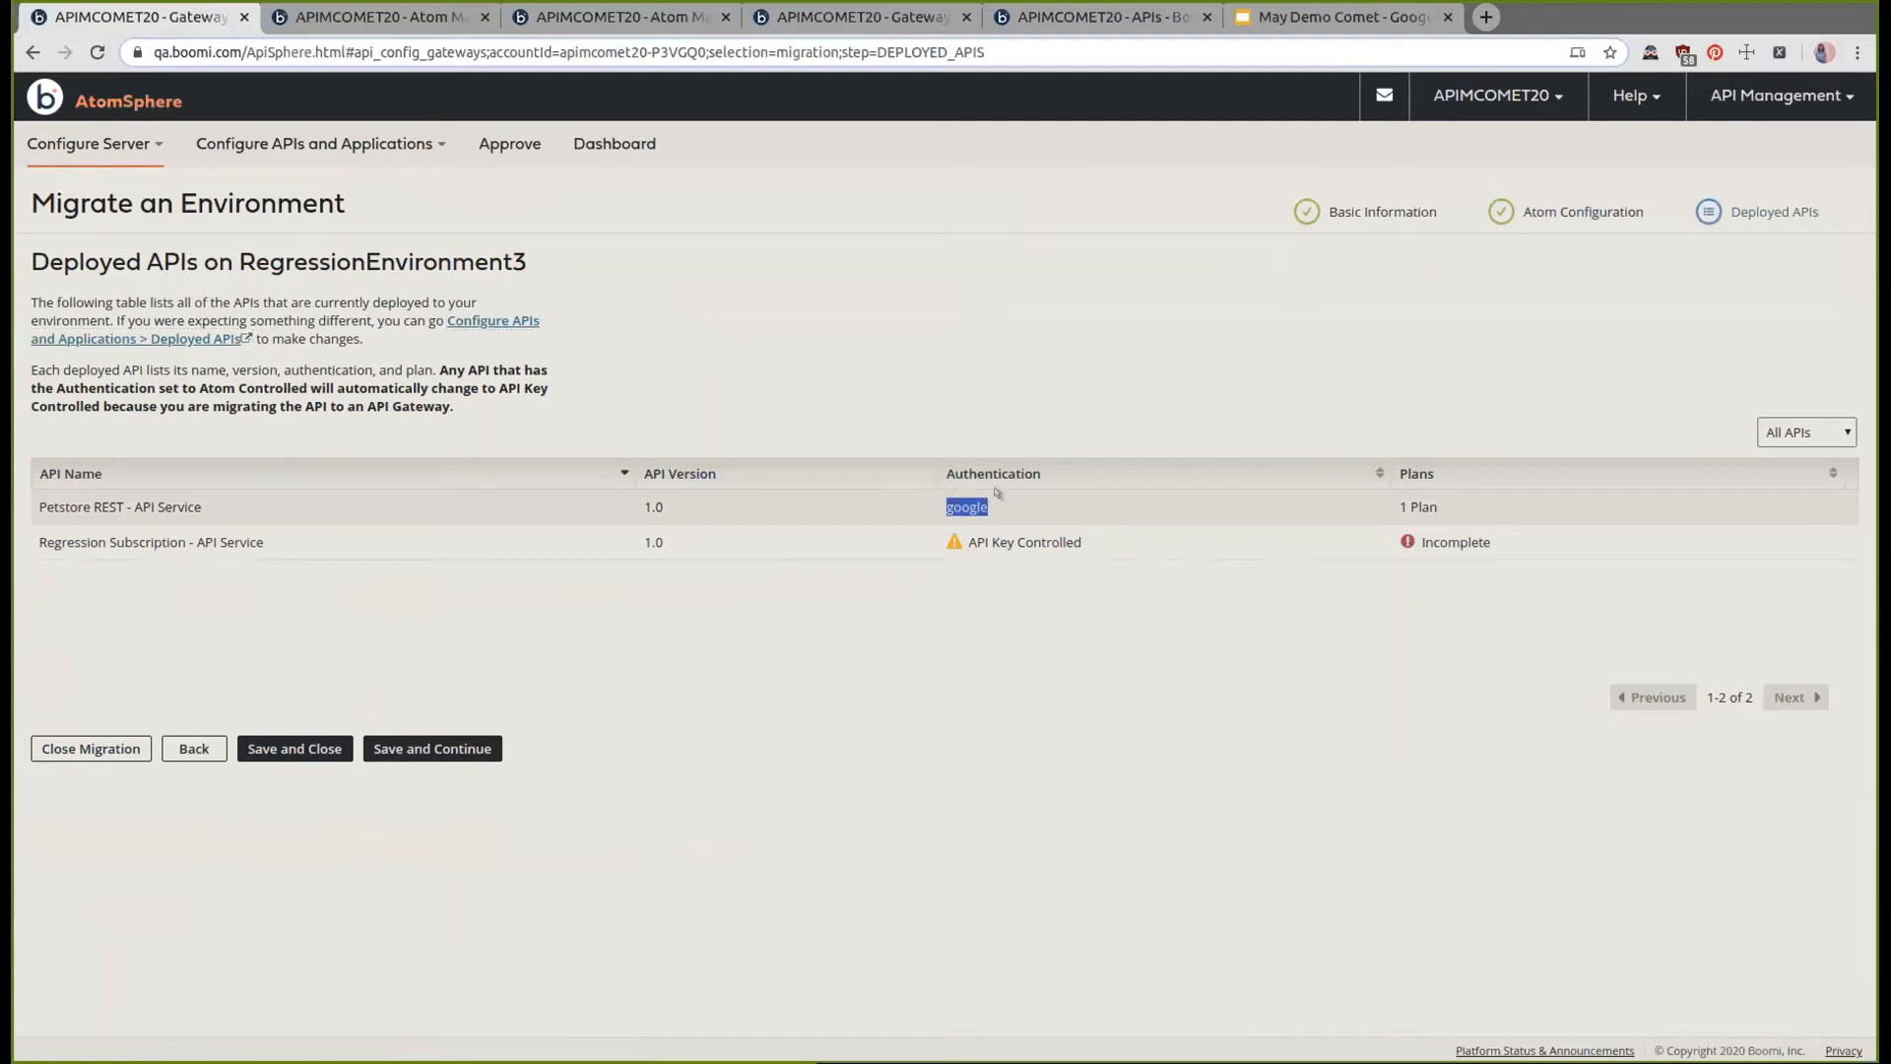
click(1014, 496)
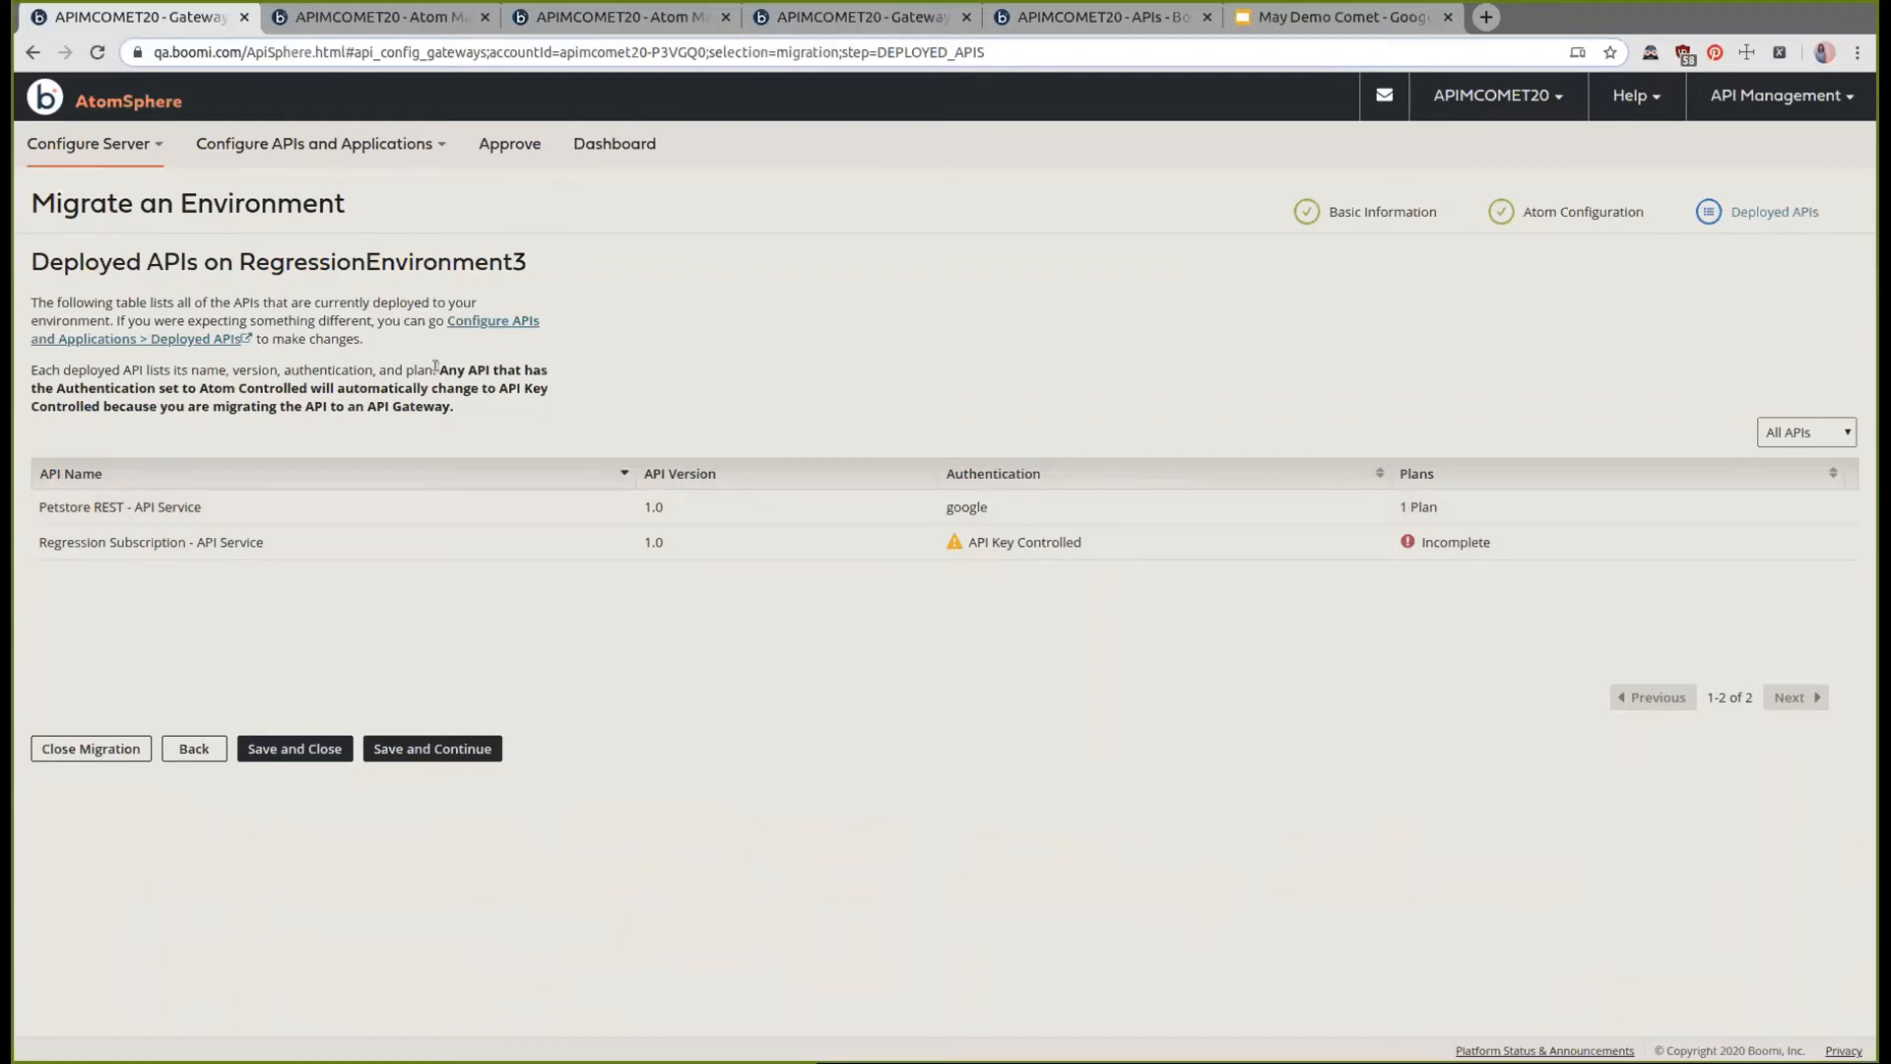
drag(436, 362, 470, 411)
click(470, 412)
double_click(1453, 539)
Close the two Atom Management browser tabs
click(404, 23)
middle_click(609, 16)
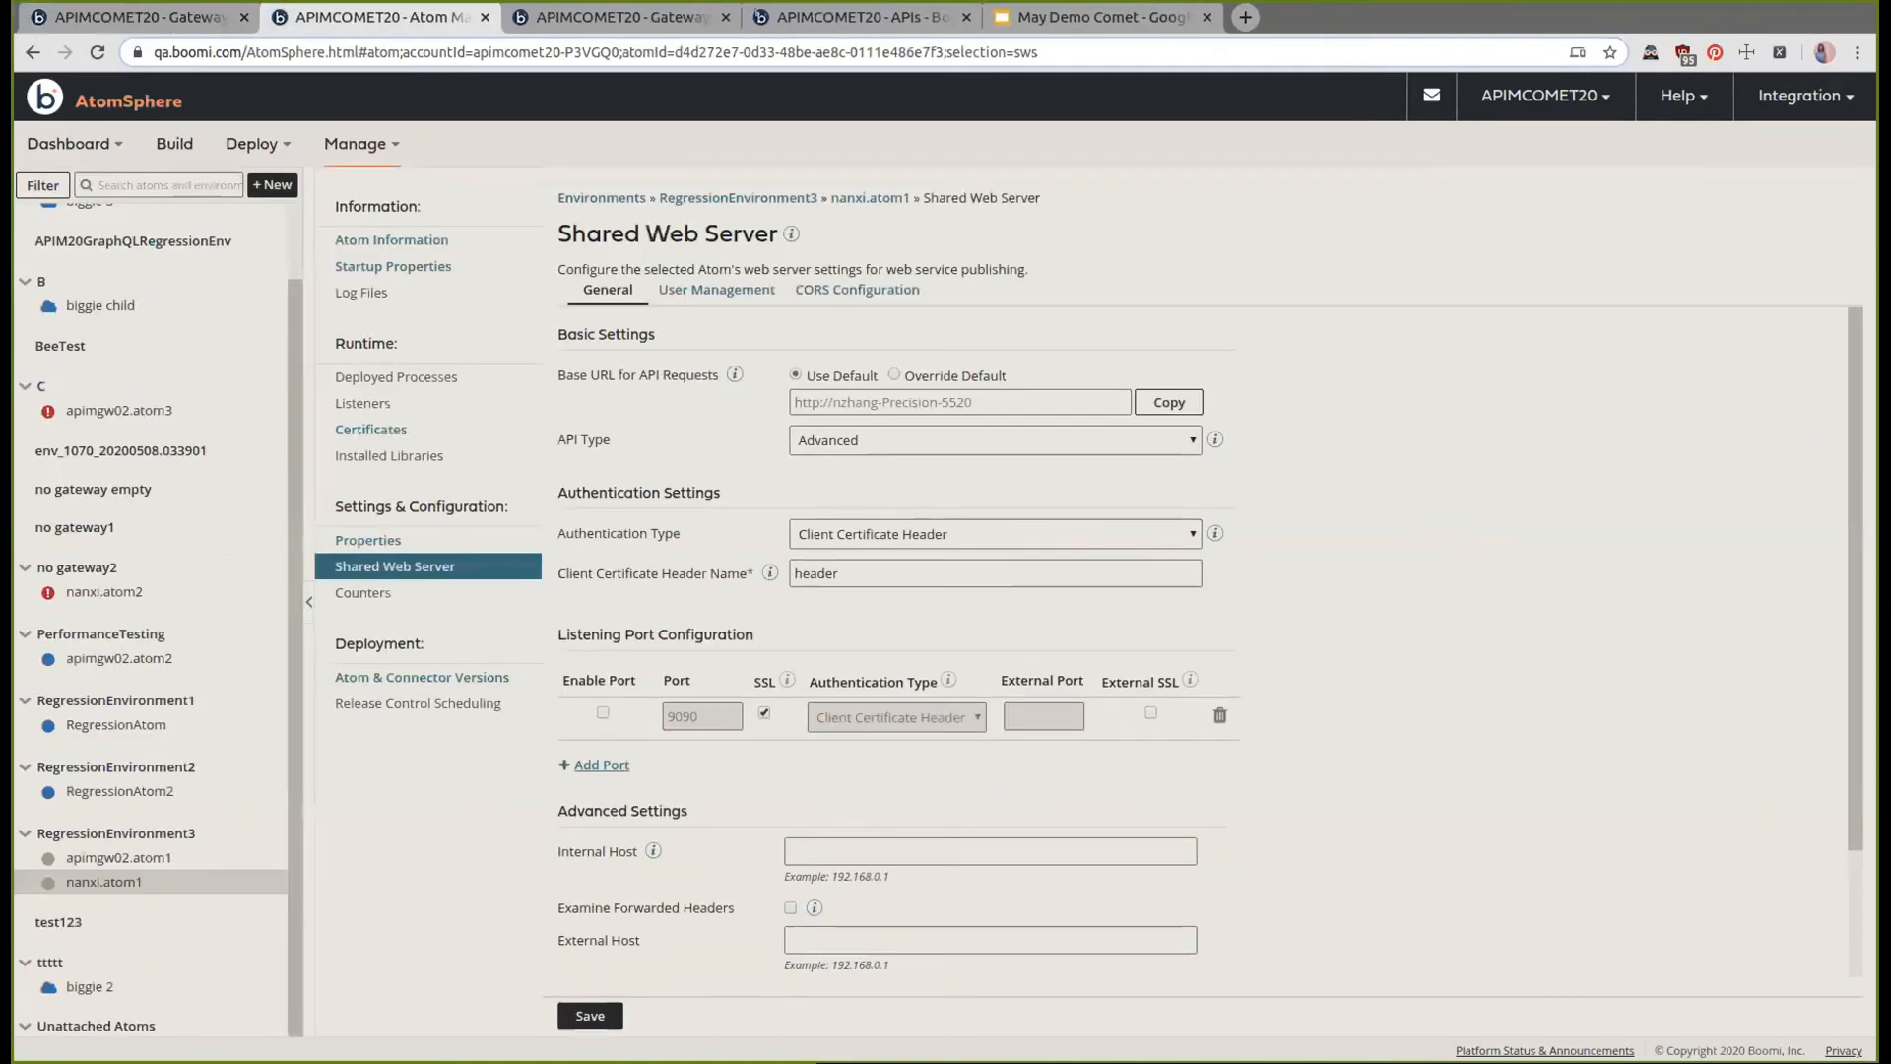
middle_click(390, 26)
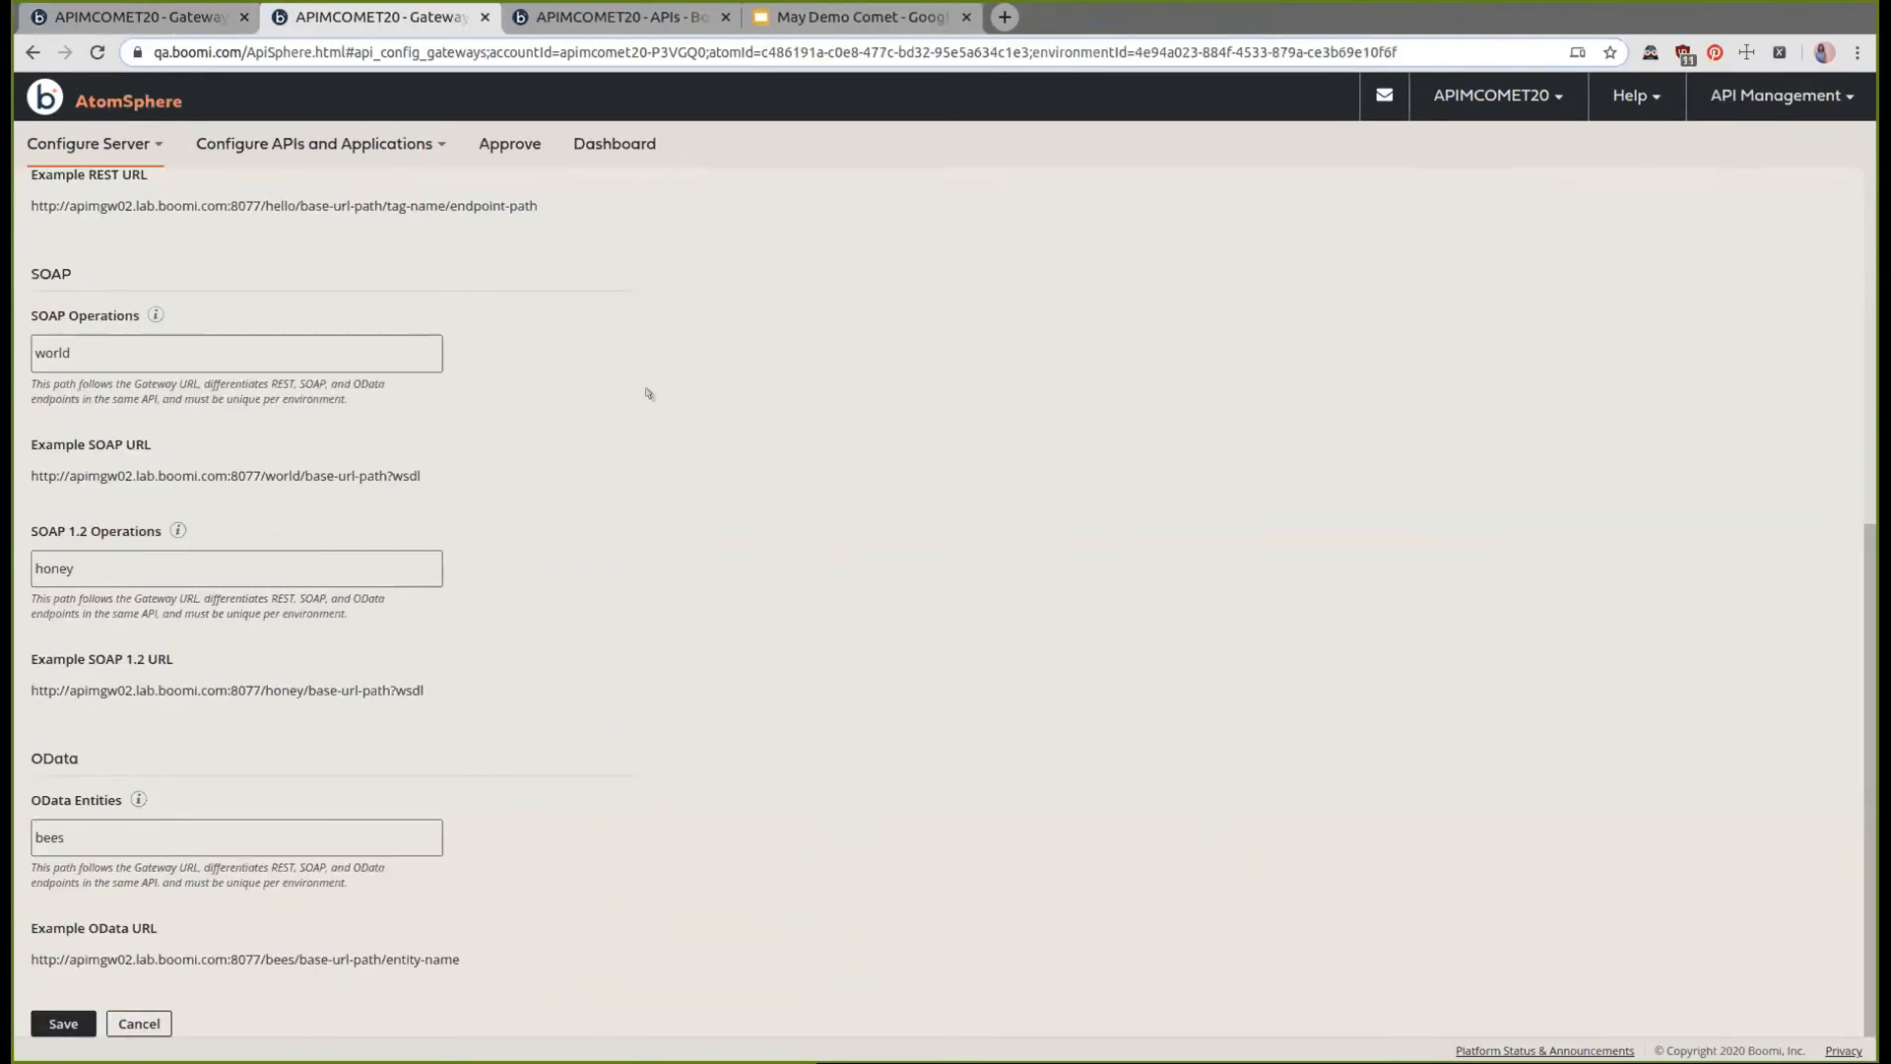
Compare the authentication and plans of RegressionEnvironment3's APIs on the Deployed APIs page with those in the migration
click(517, 20)
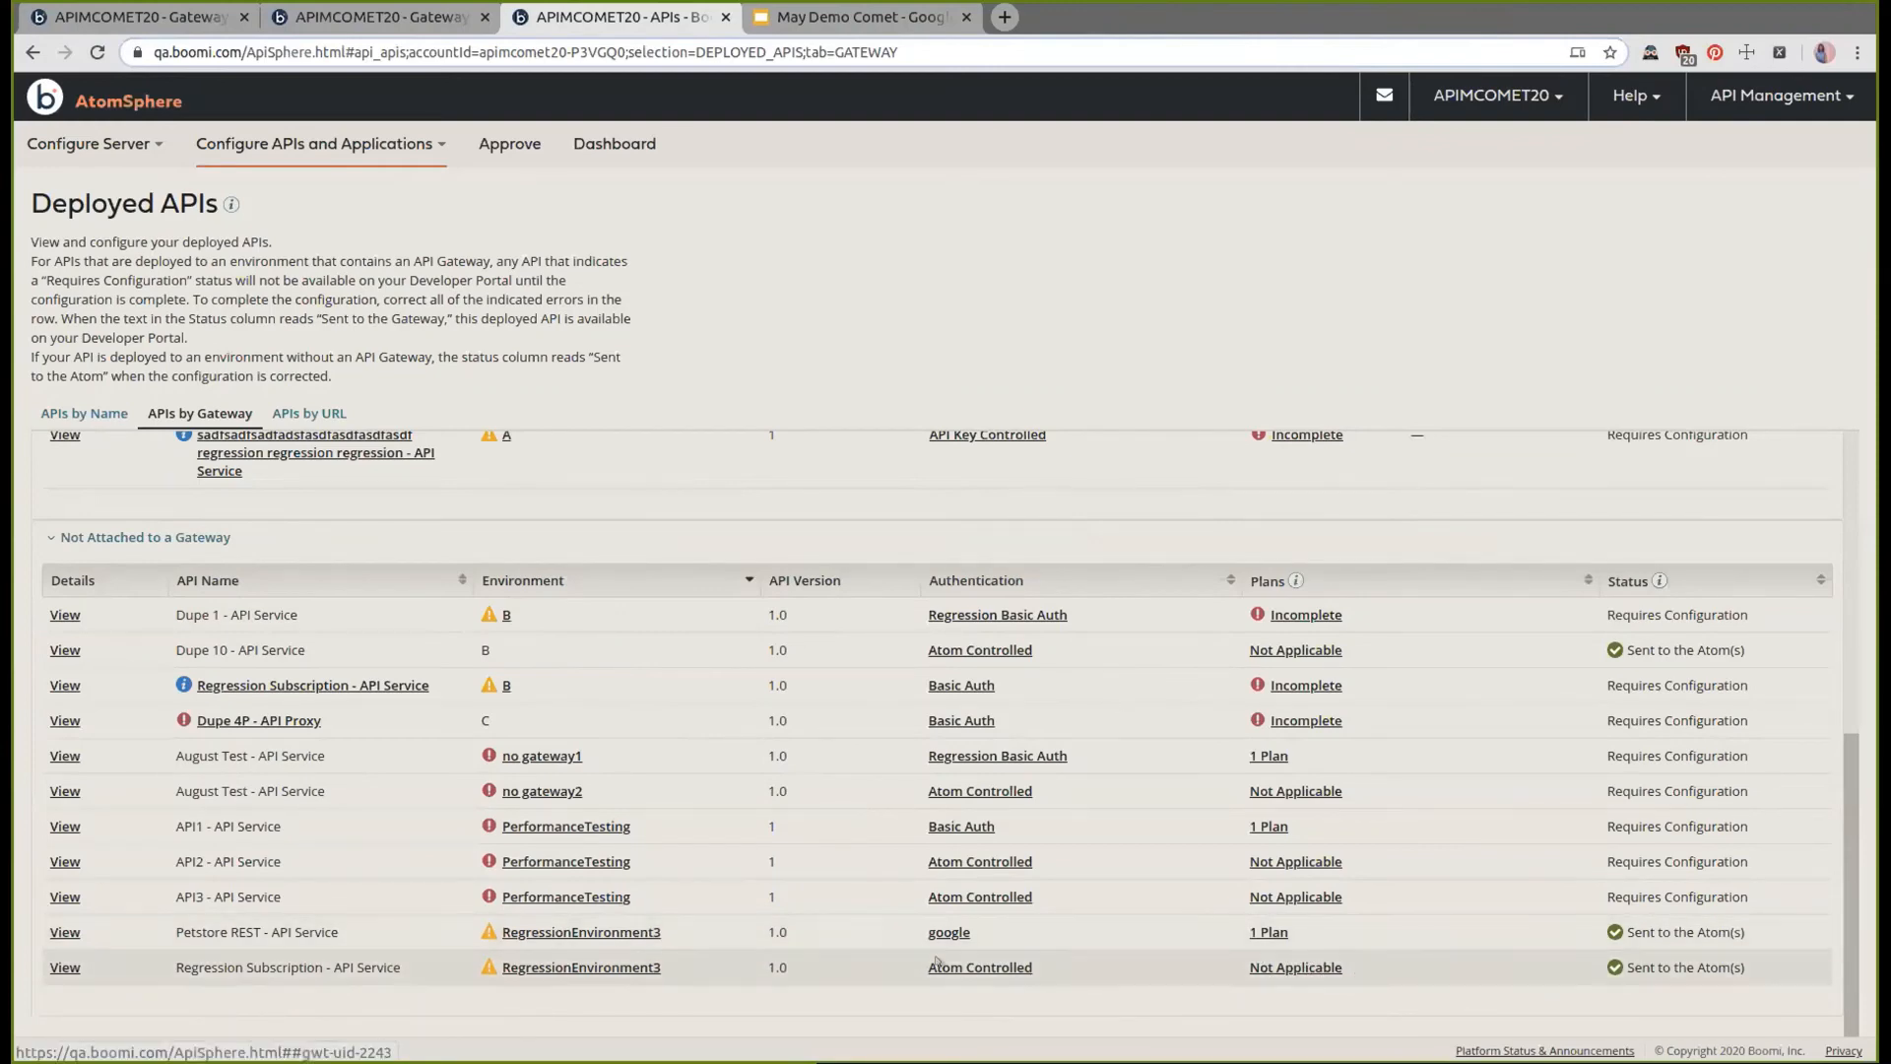
click(158, 18)
drag(933, 537, 1506, 530)
click(1522, 553)
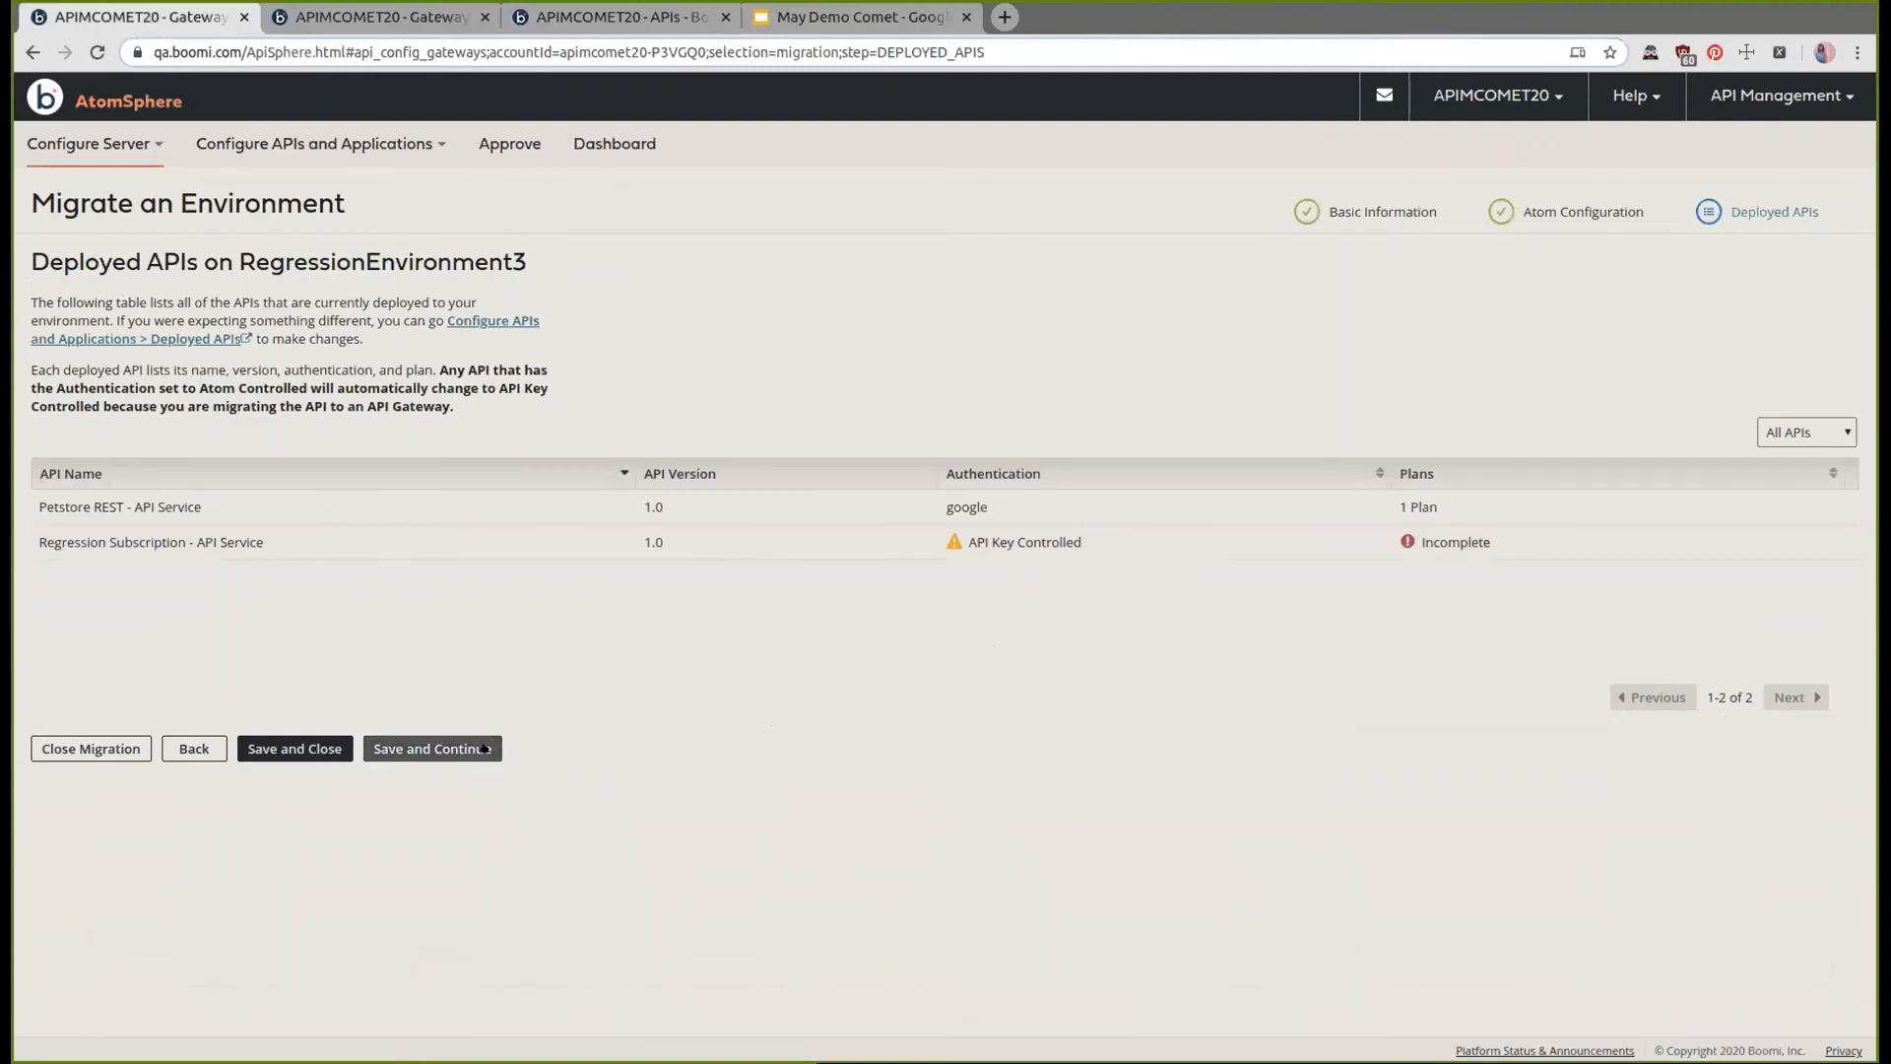
drag(481, 408, 30, 371)
click(538, 412)
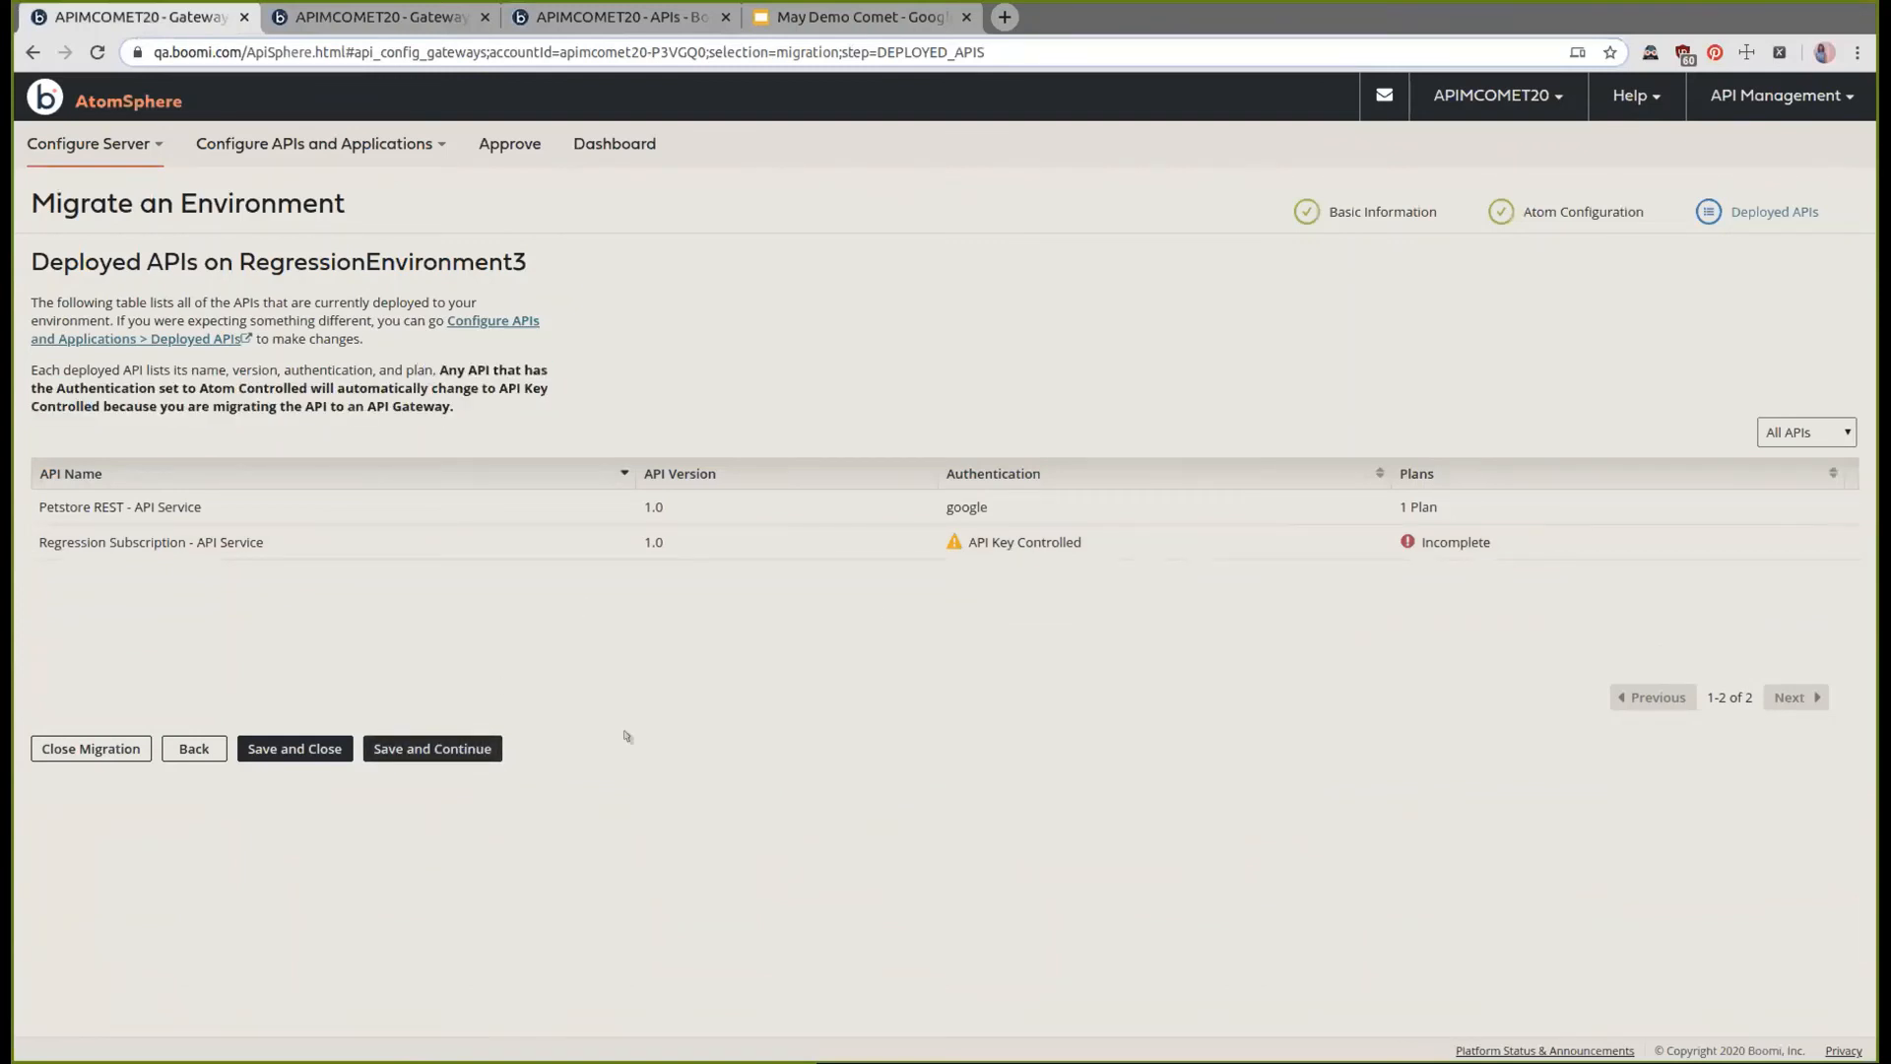
Continue to the Step 3 Summary, migrate RegressionEnvironment3, and expand apimgw02.gateway1's environment list on the Gateways page
click(436, 749)
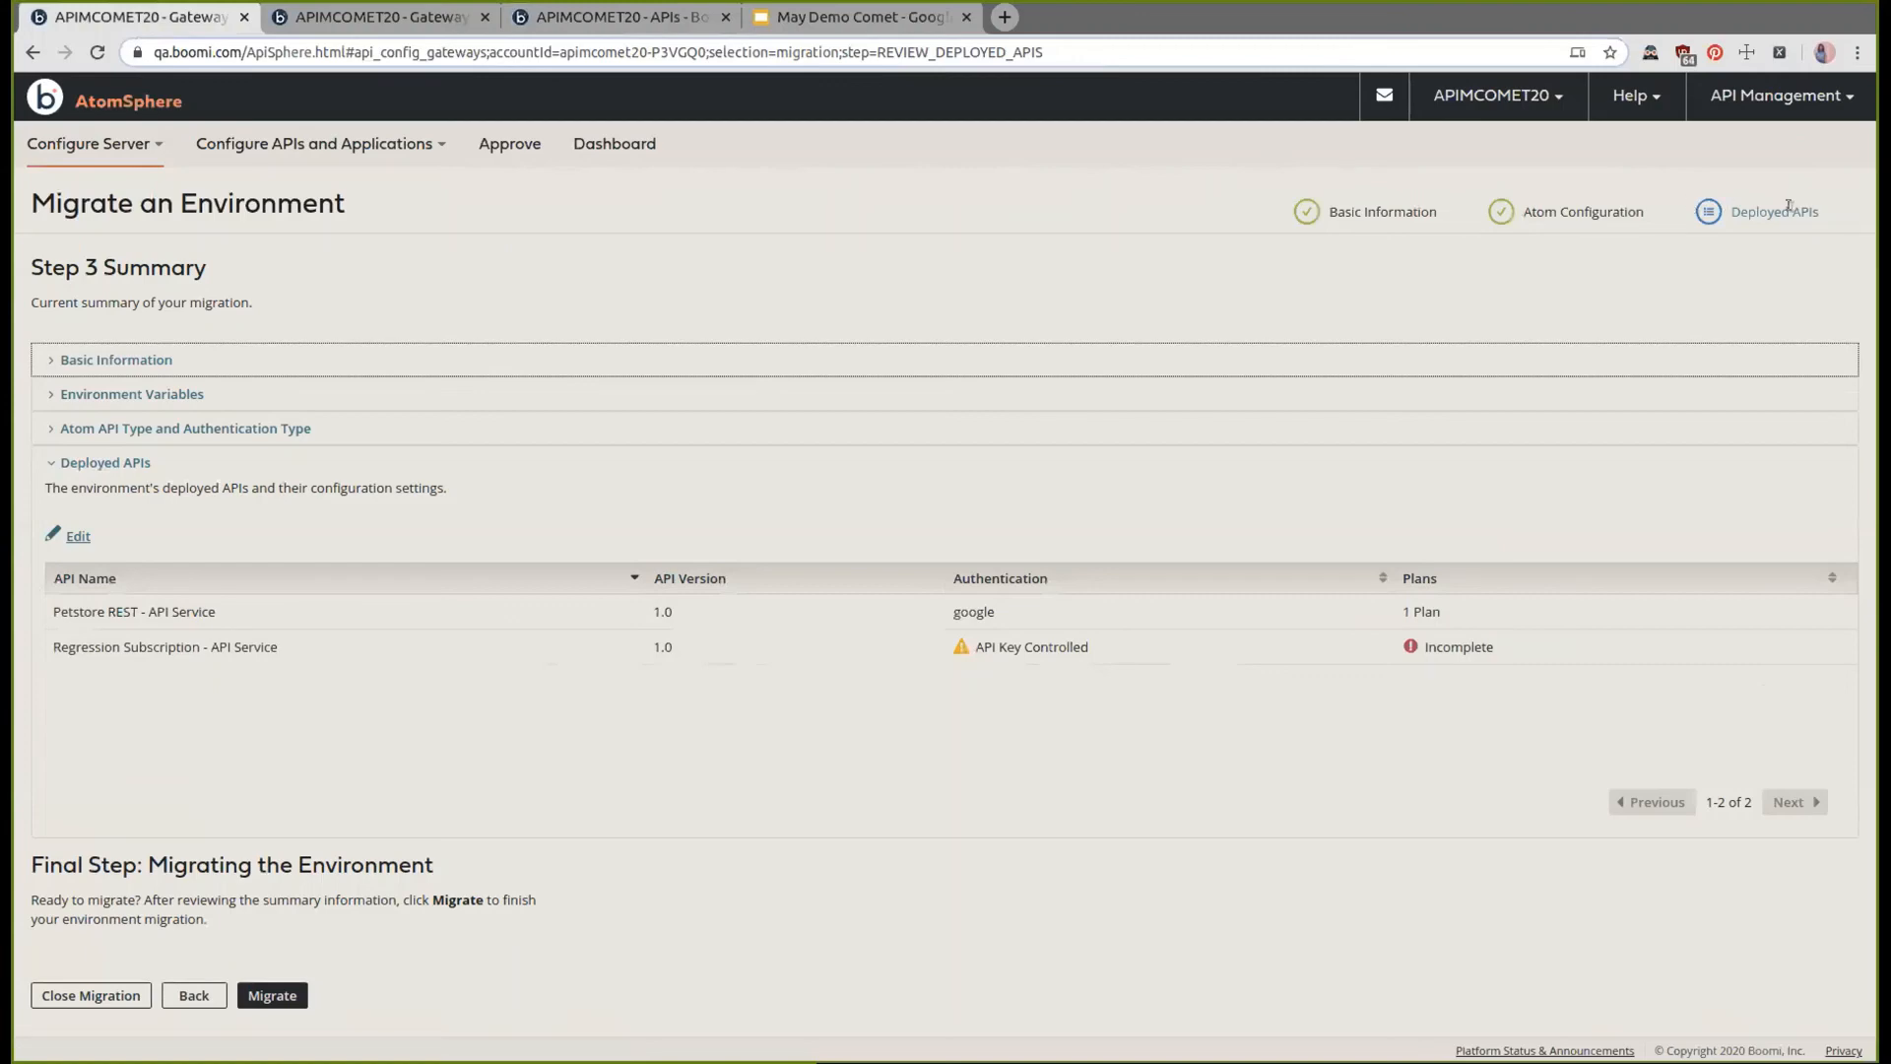
click(273, 994)
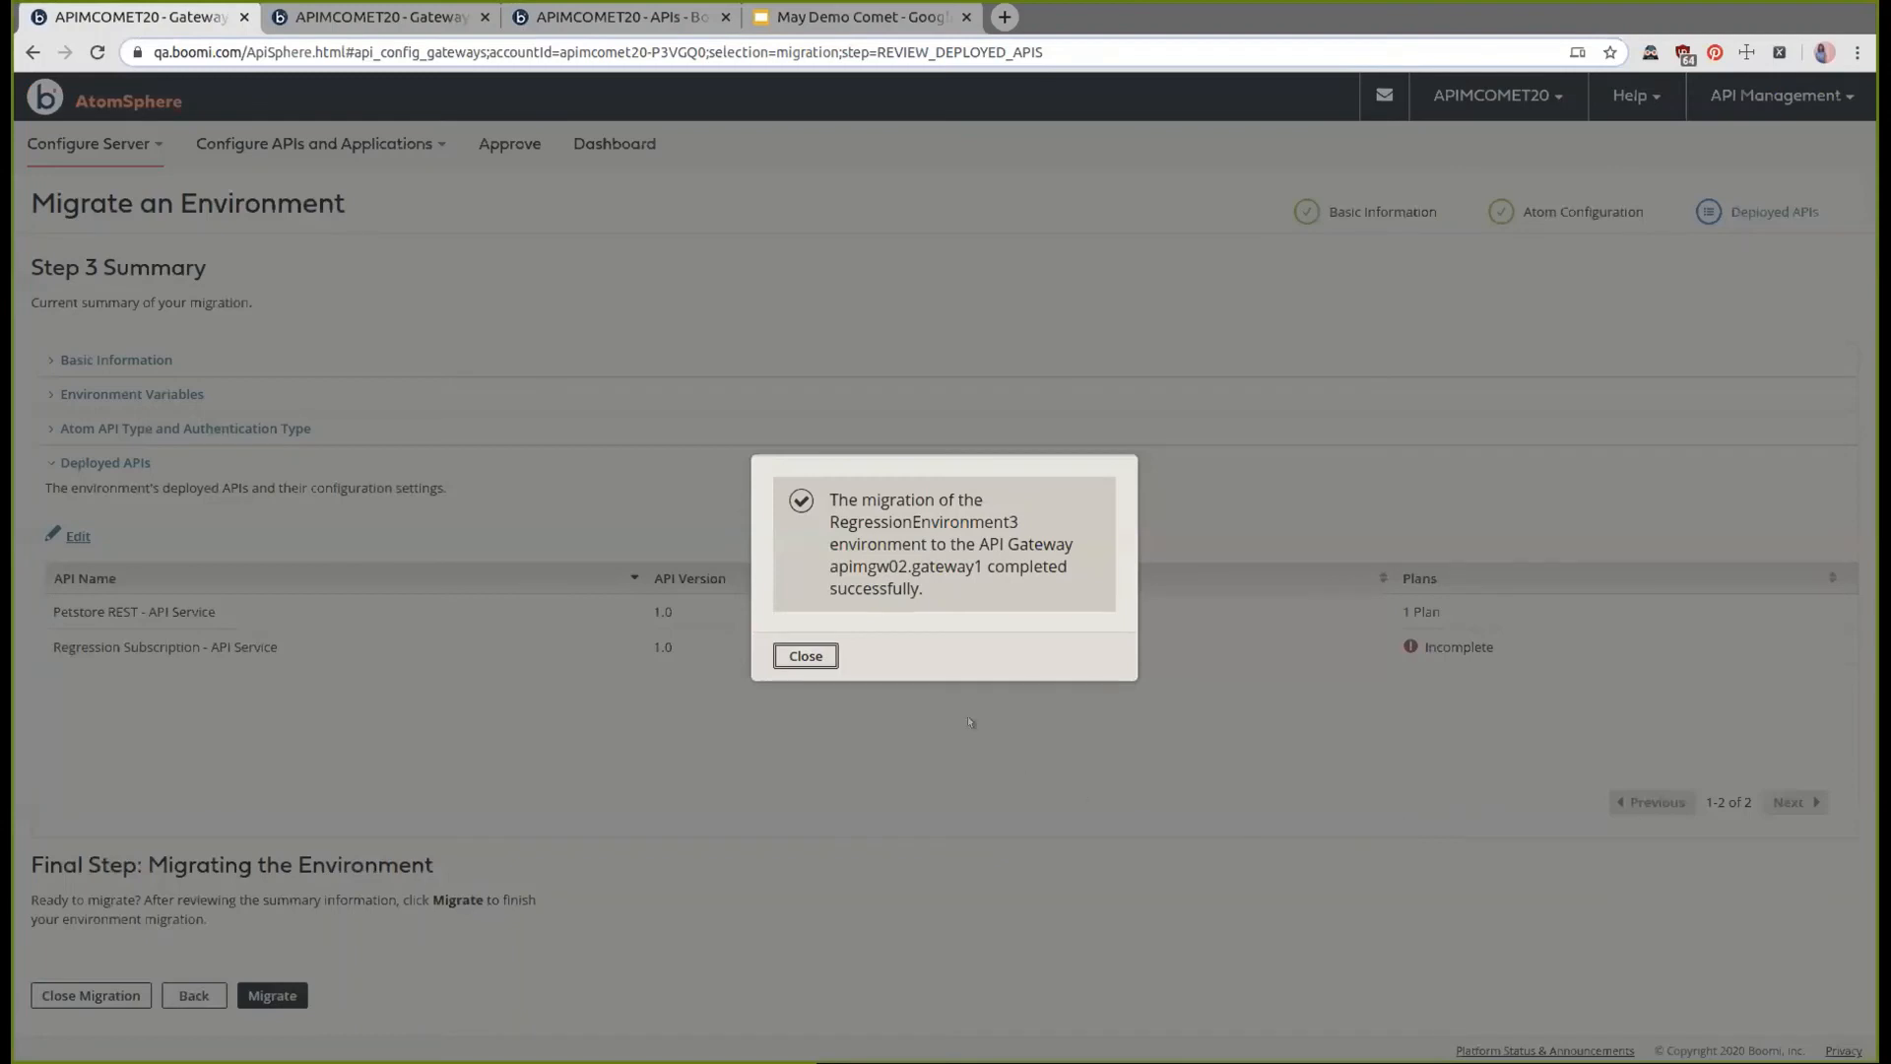
click(806, 657)
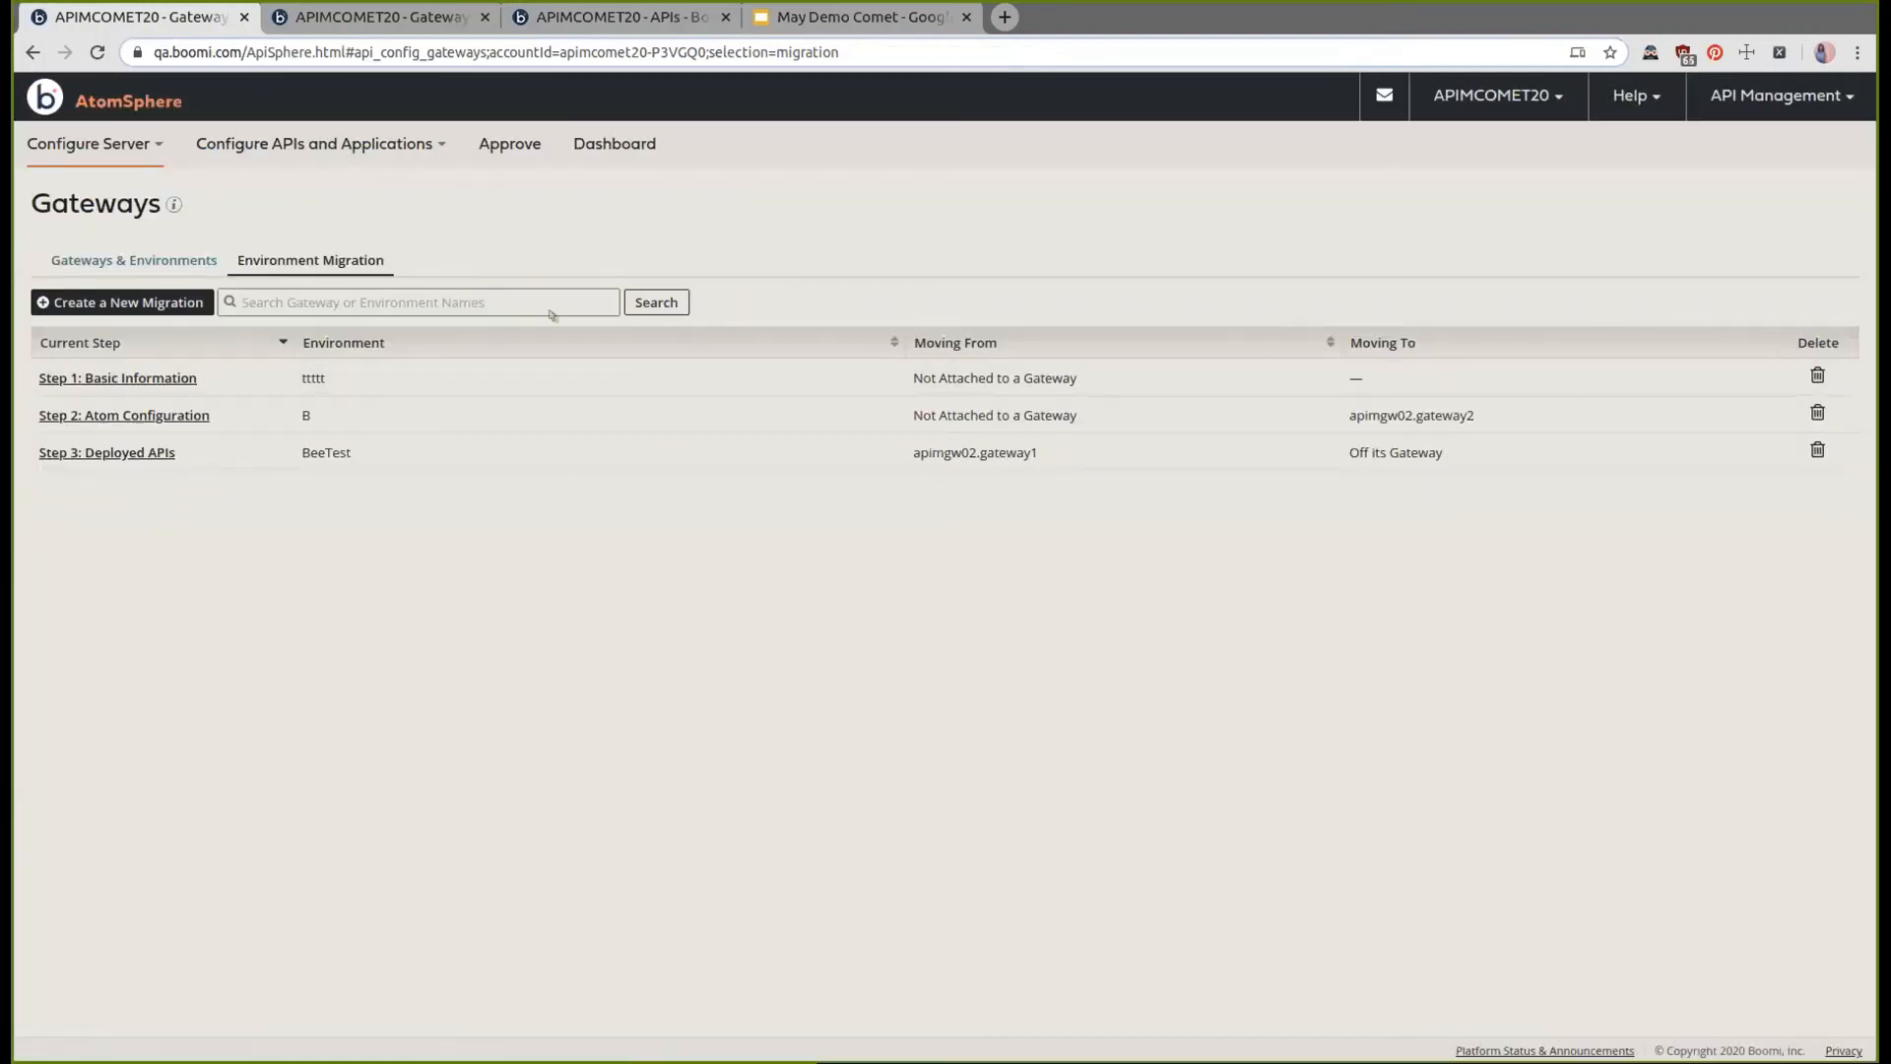
click(117, 254)
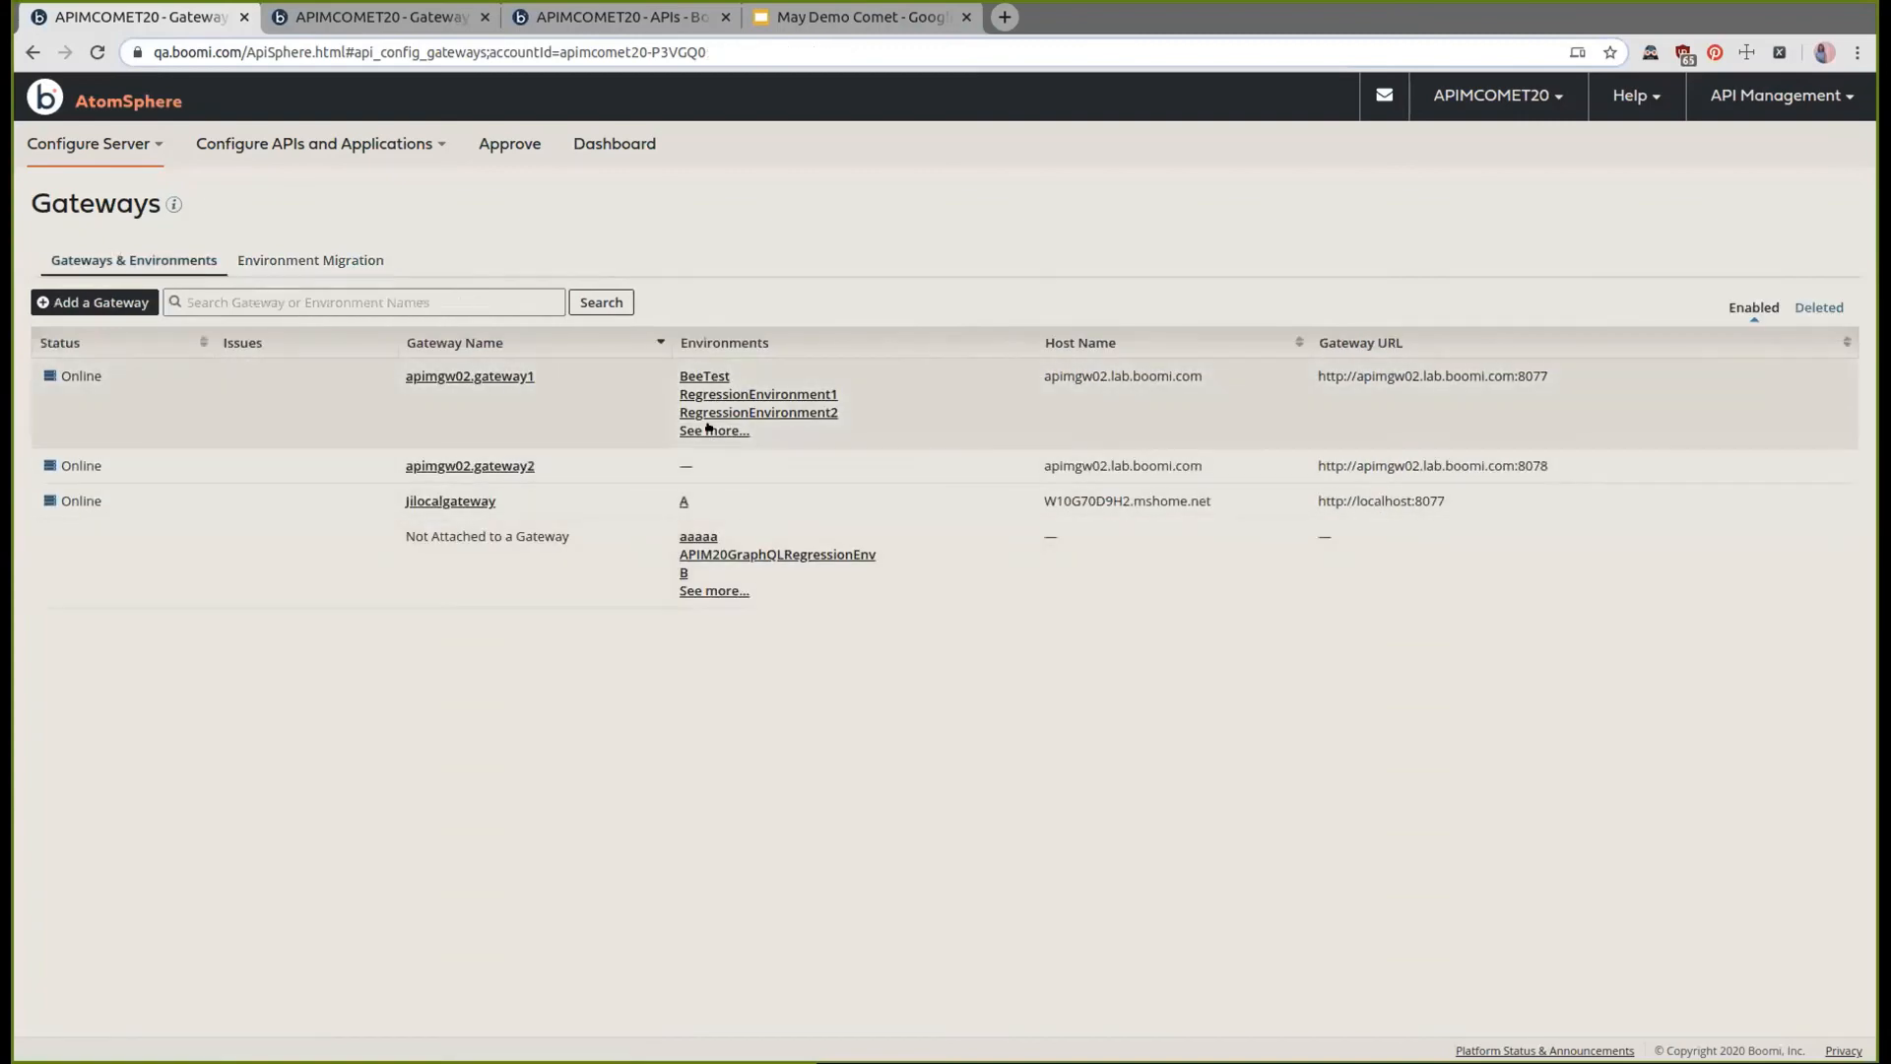
click(708, 428)
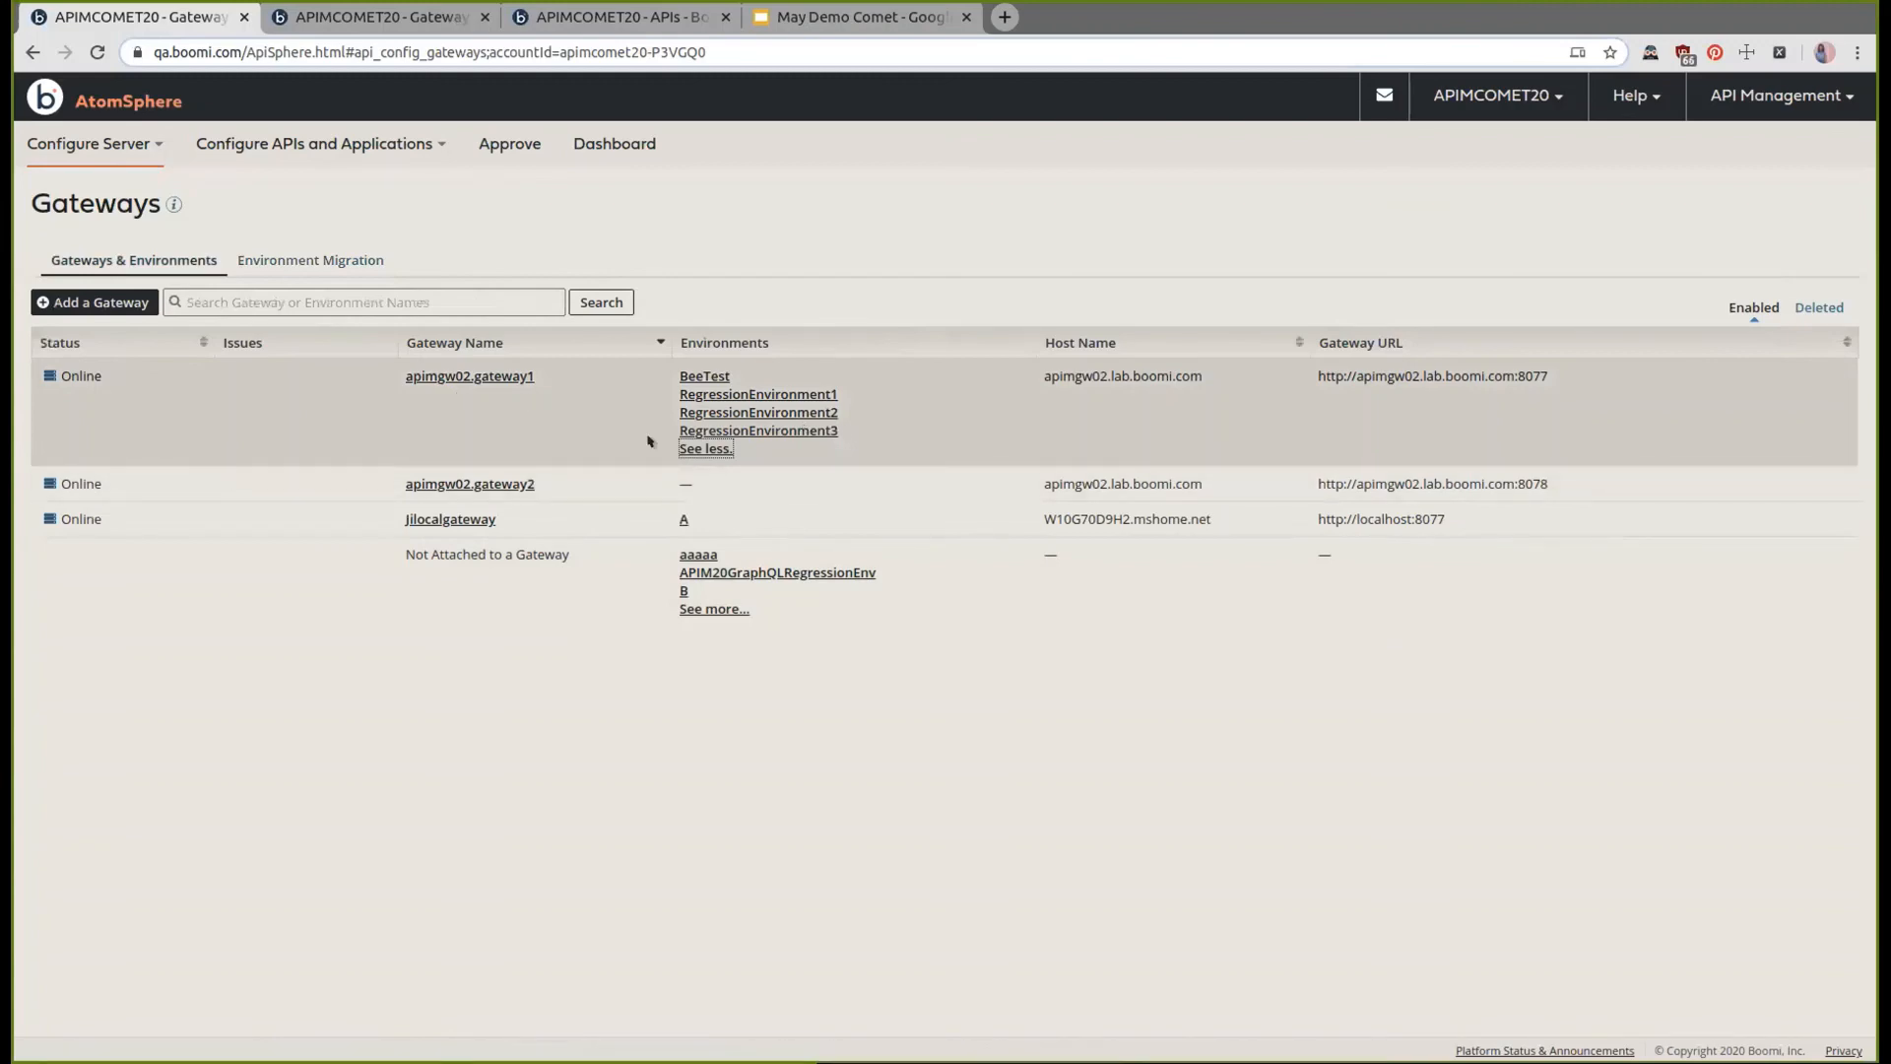
Reload the Deployed APIs page and sort apimgw02.gateway1's APIs by environment
click(368, 12)
click(542, 18)
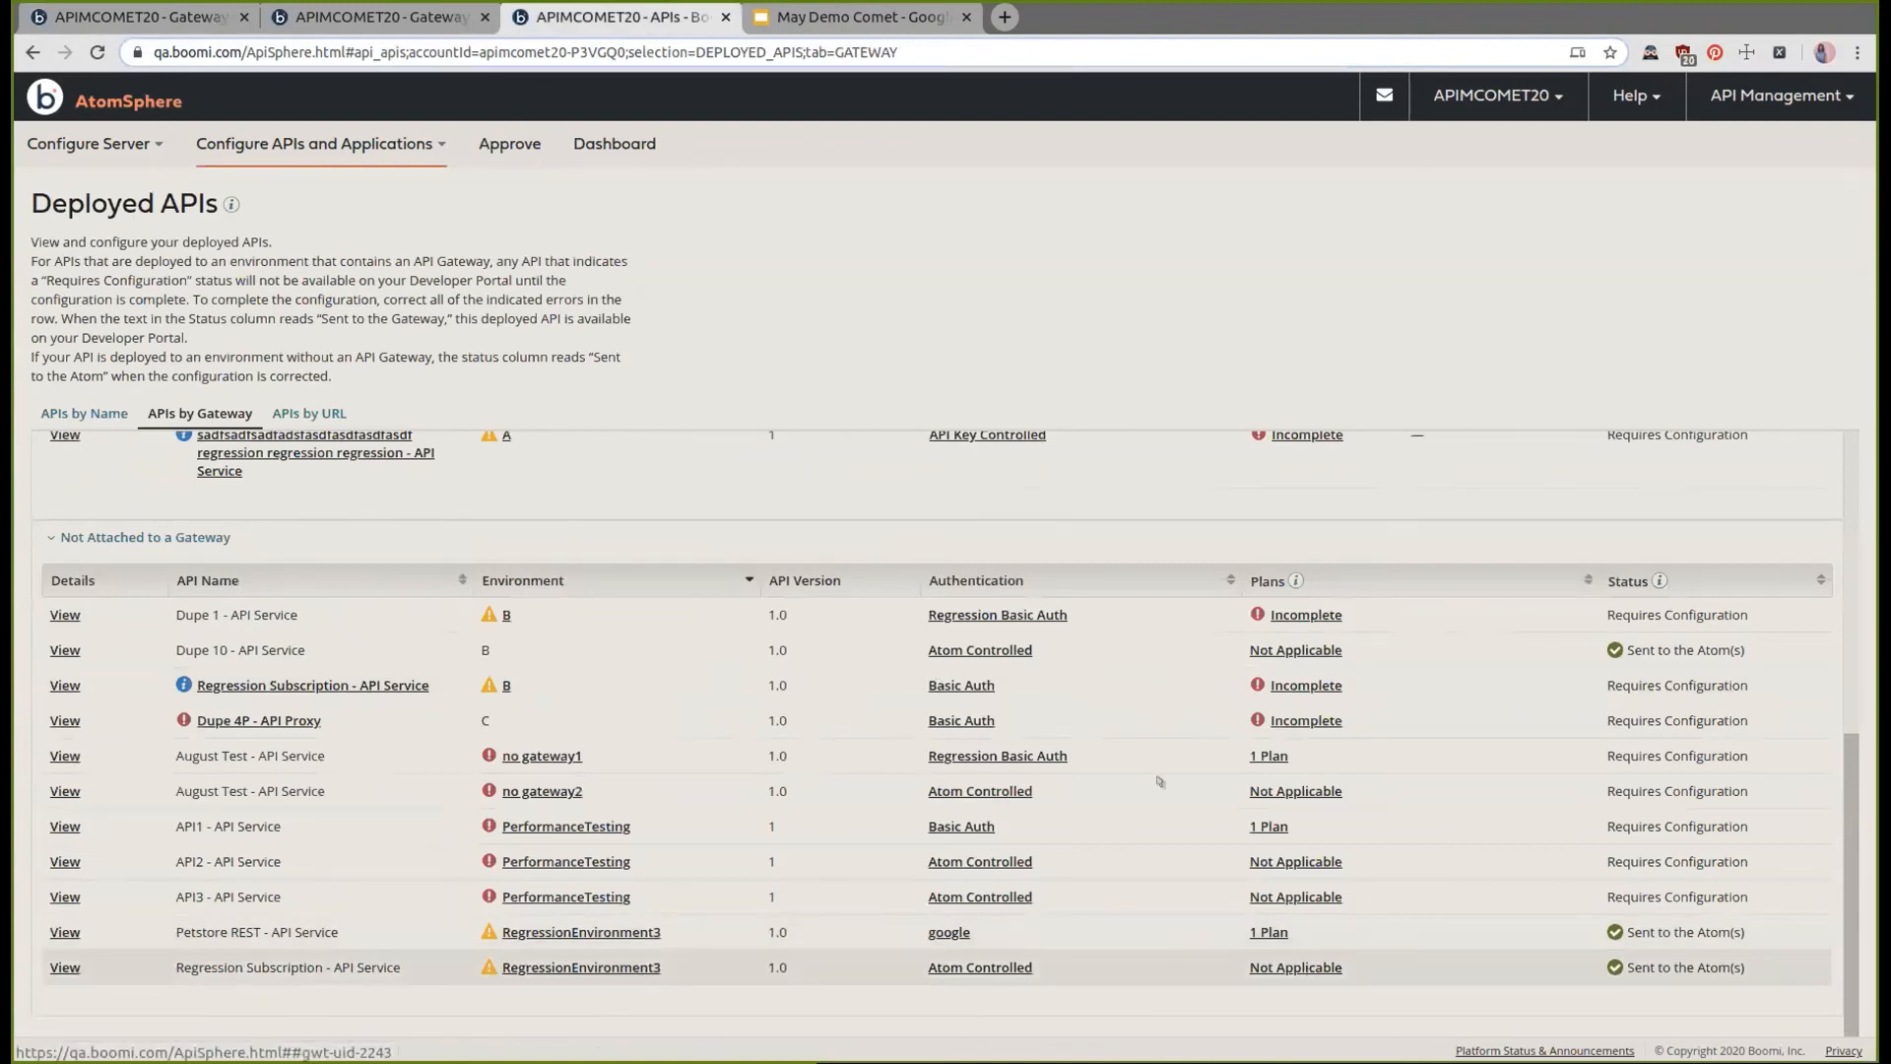
click(98, 52)
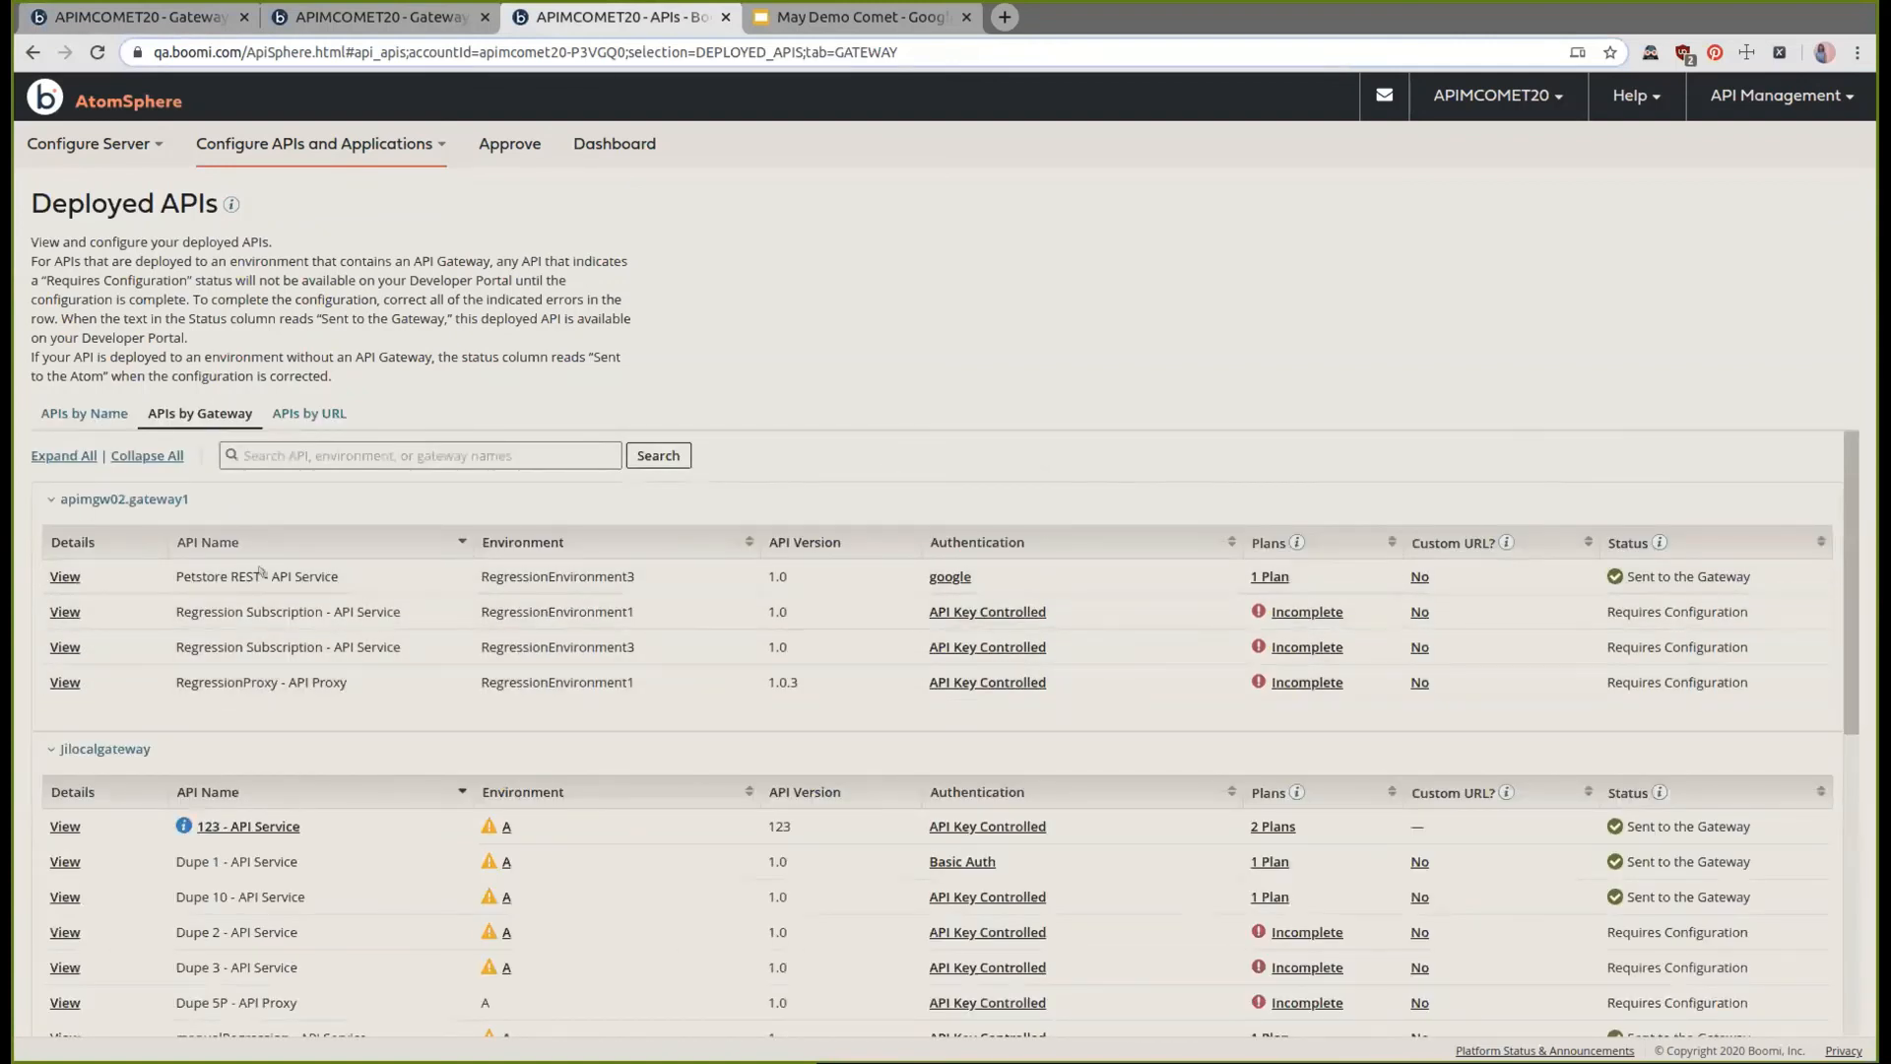
scroll(650, 624, down, 1)
click(612, 539)
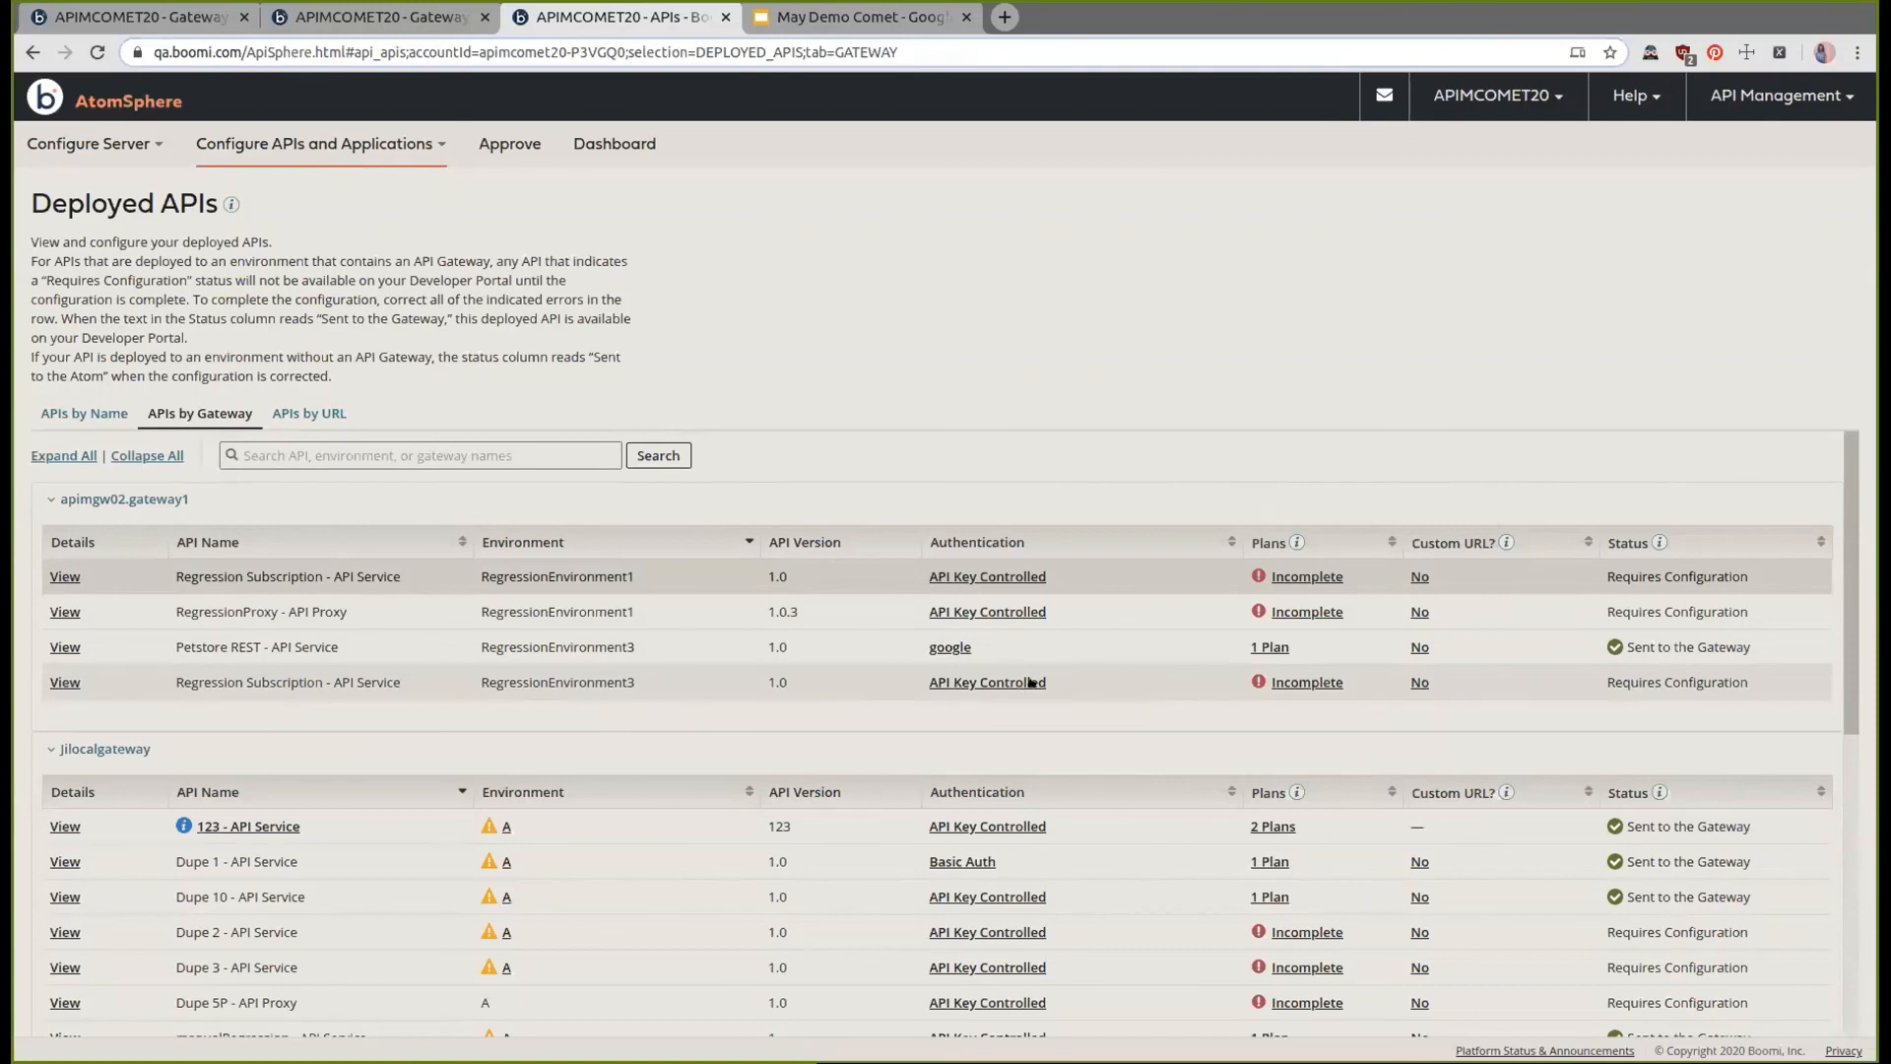
Add the feedyourchicken plan to the Regression Subscription API on RegressionEnvironment3 and save it
click(1322, 684)
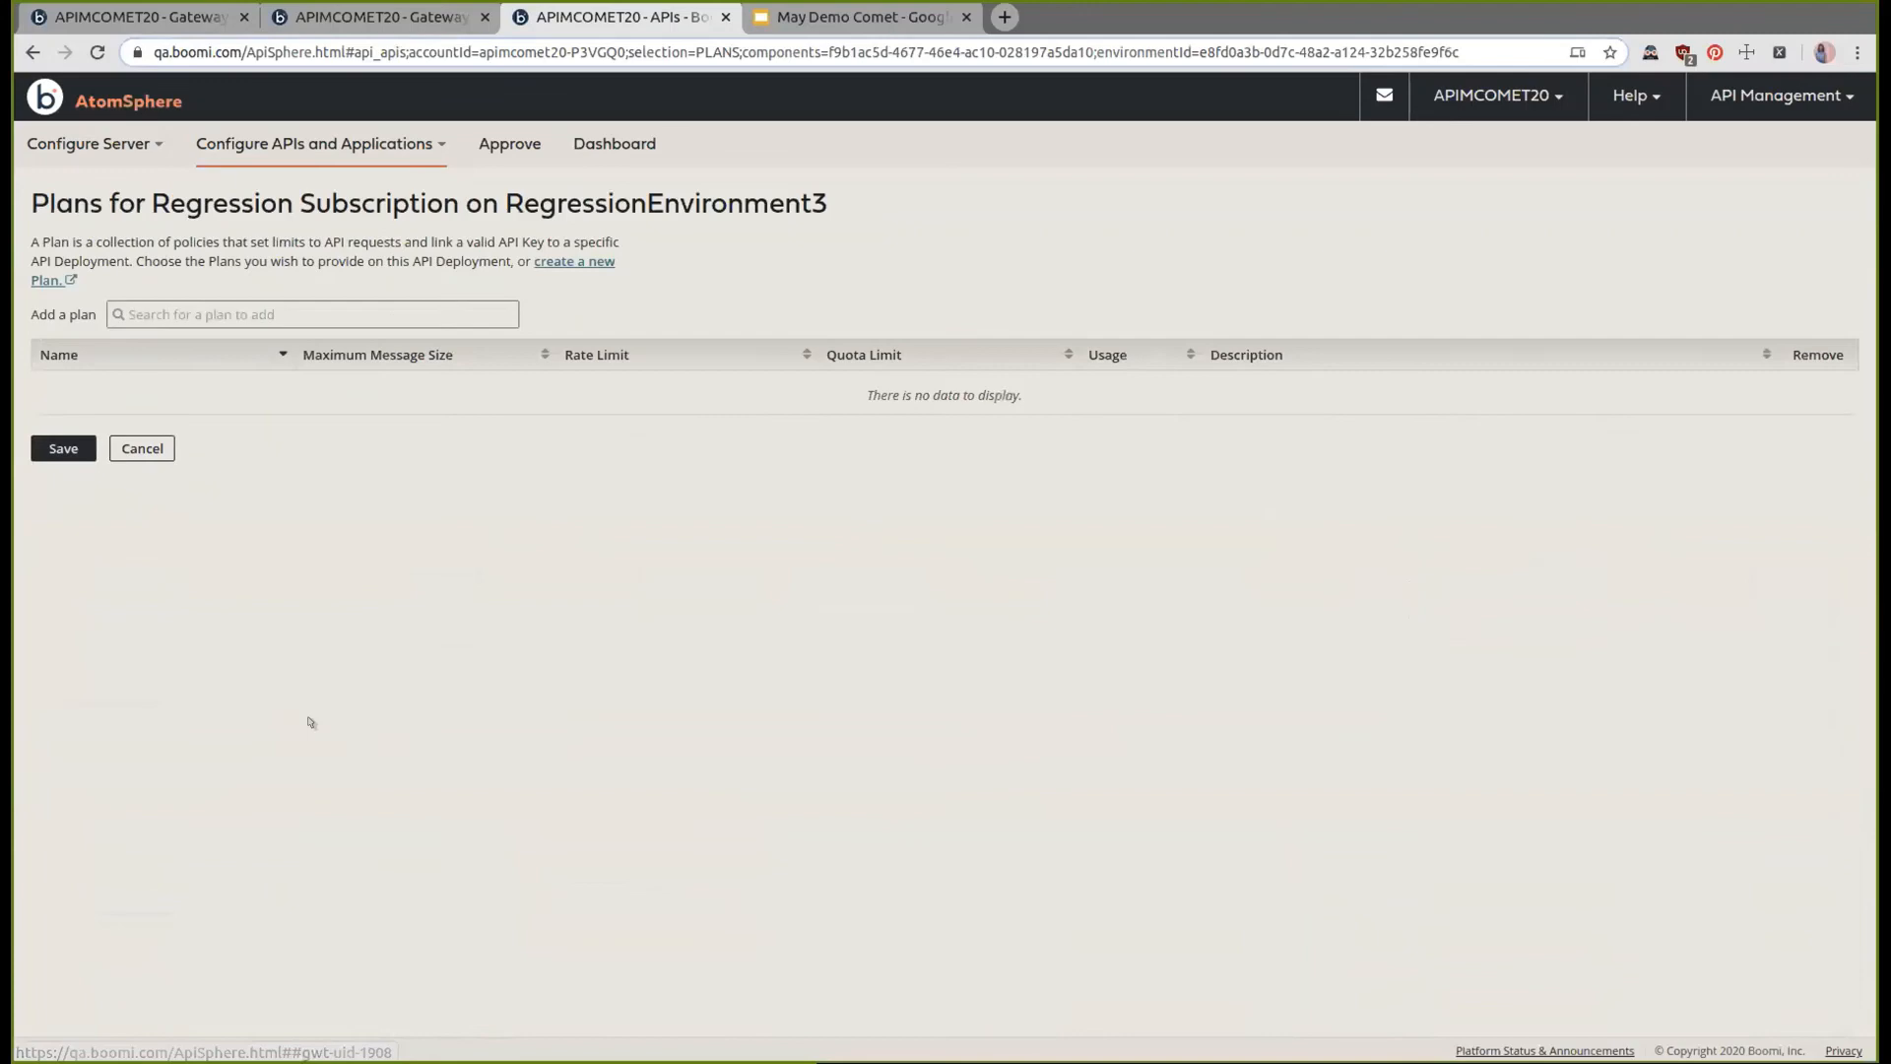
click(371, 314)
click(191, 419)
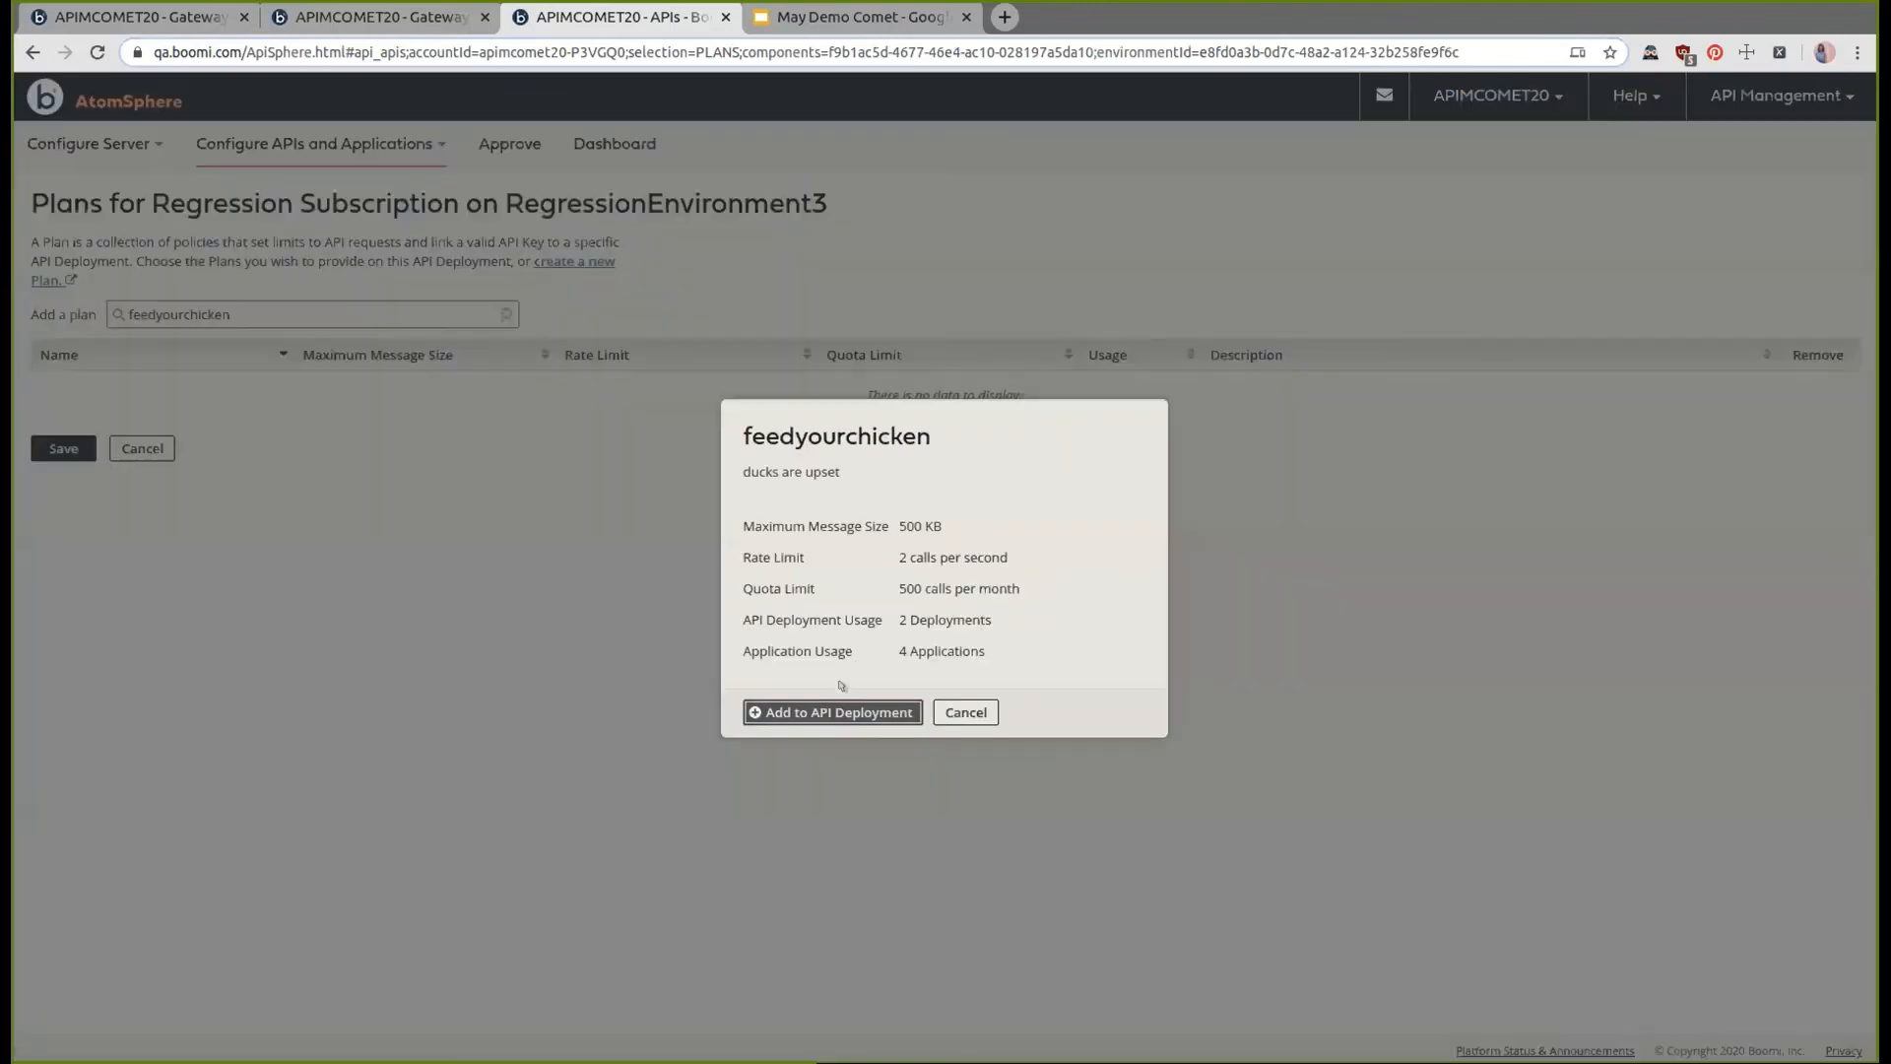
click(837, 709)
click(63, 448)
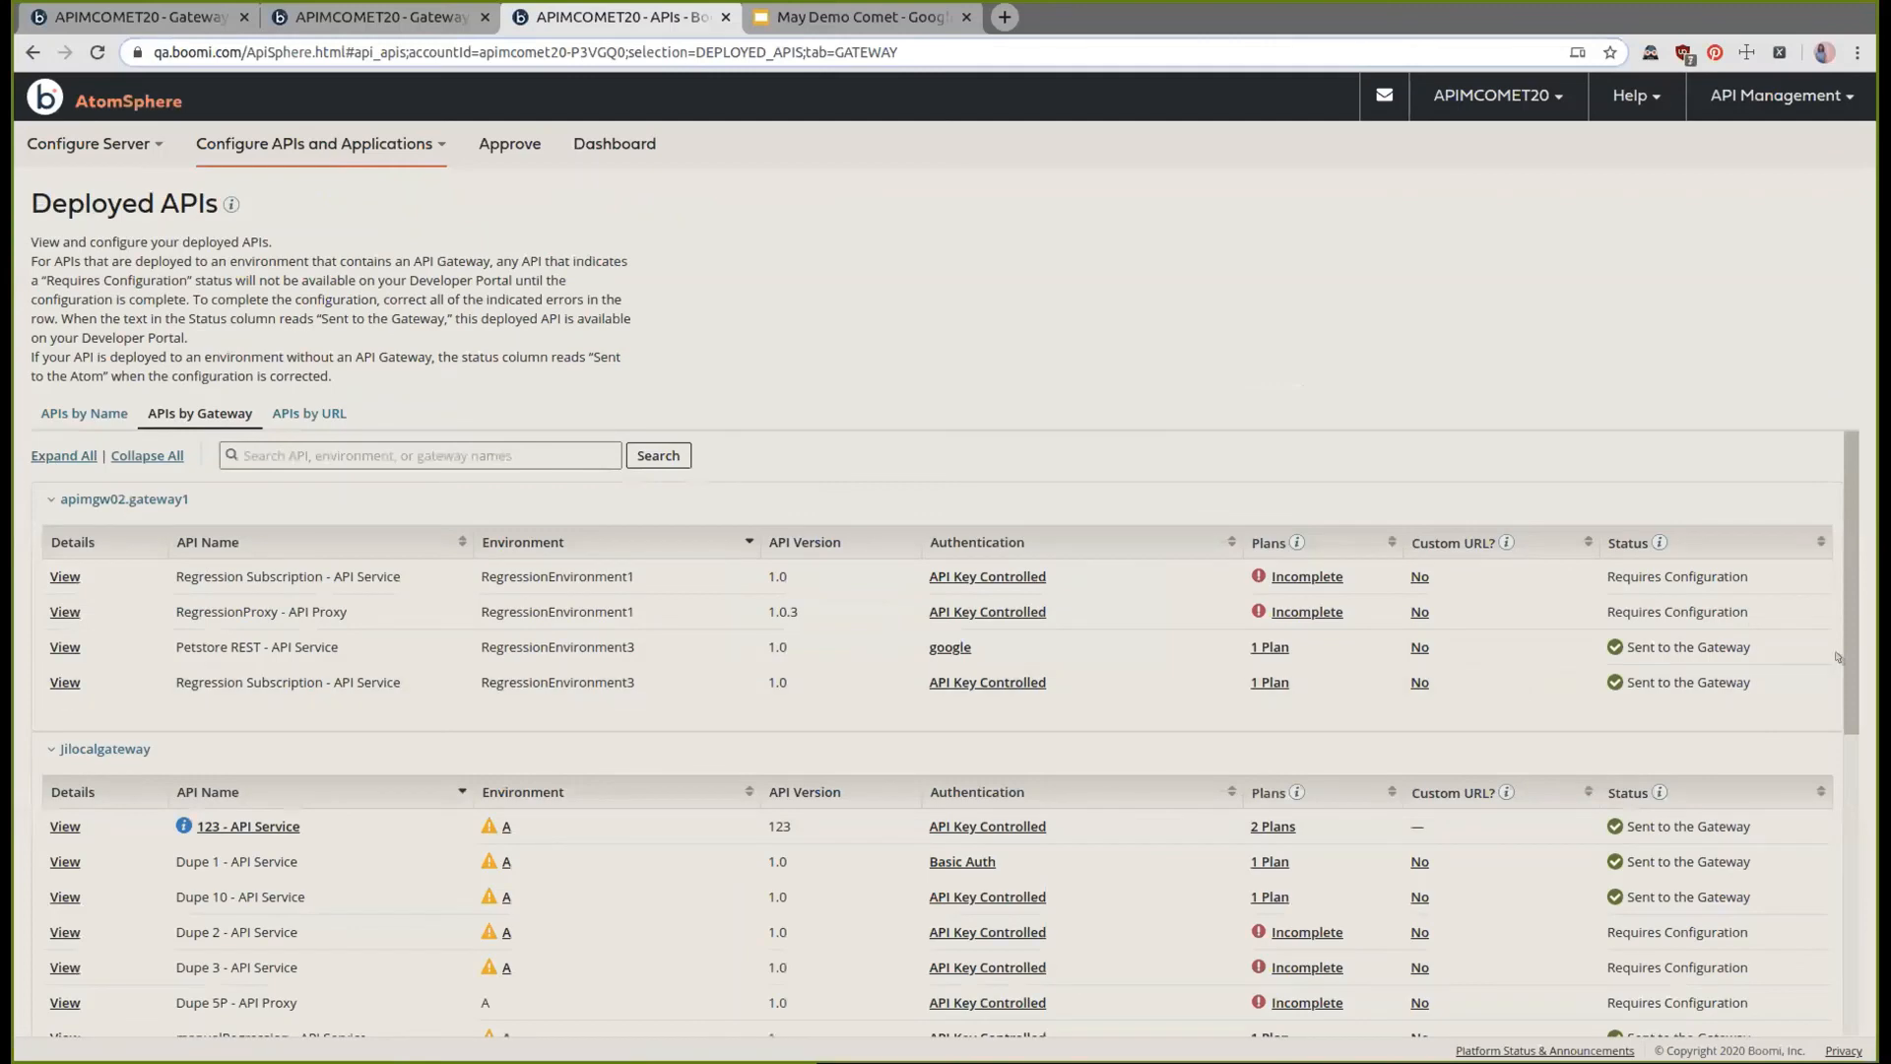
Return to the Gateways & Environments list
click(373, 18)
click(195, 14)
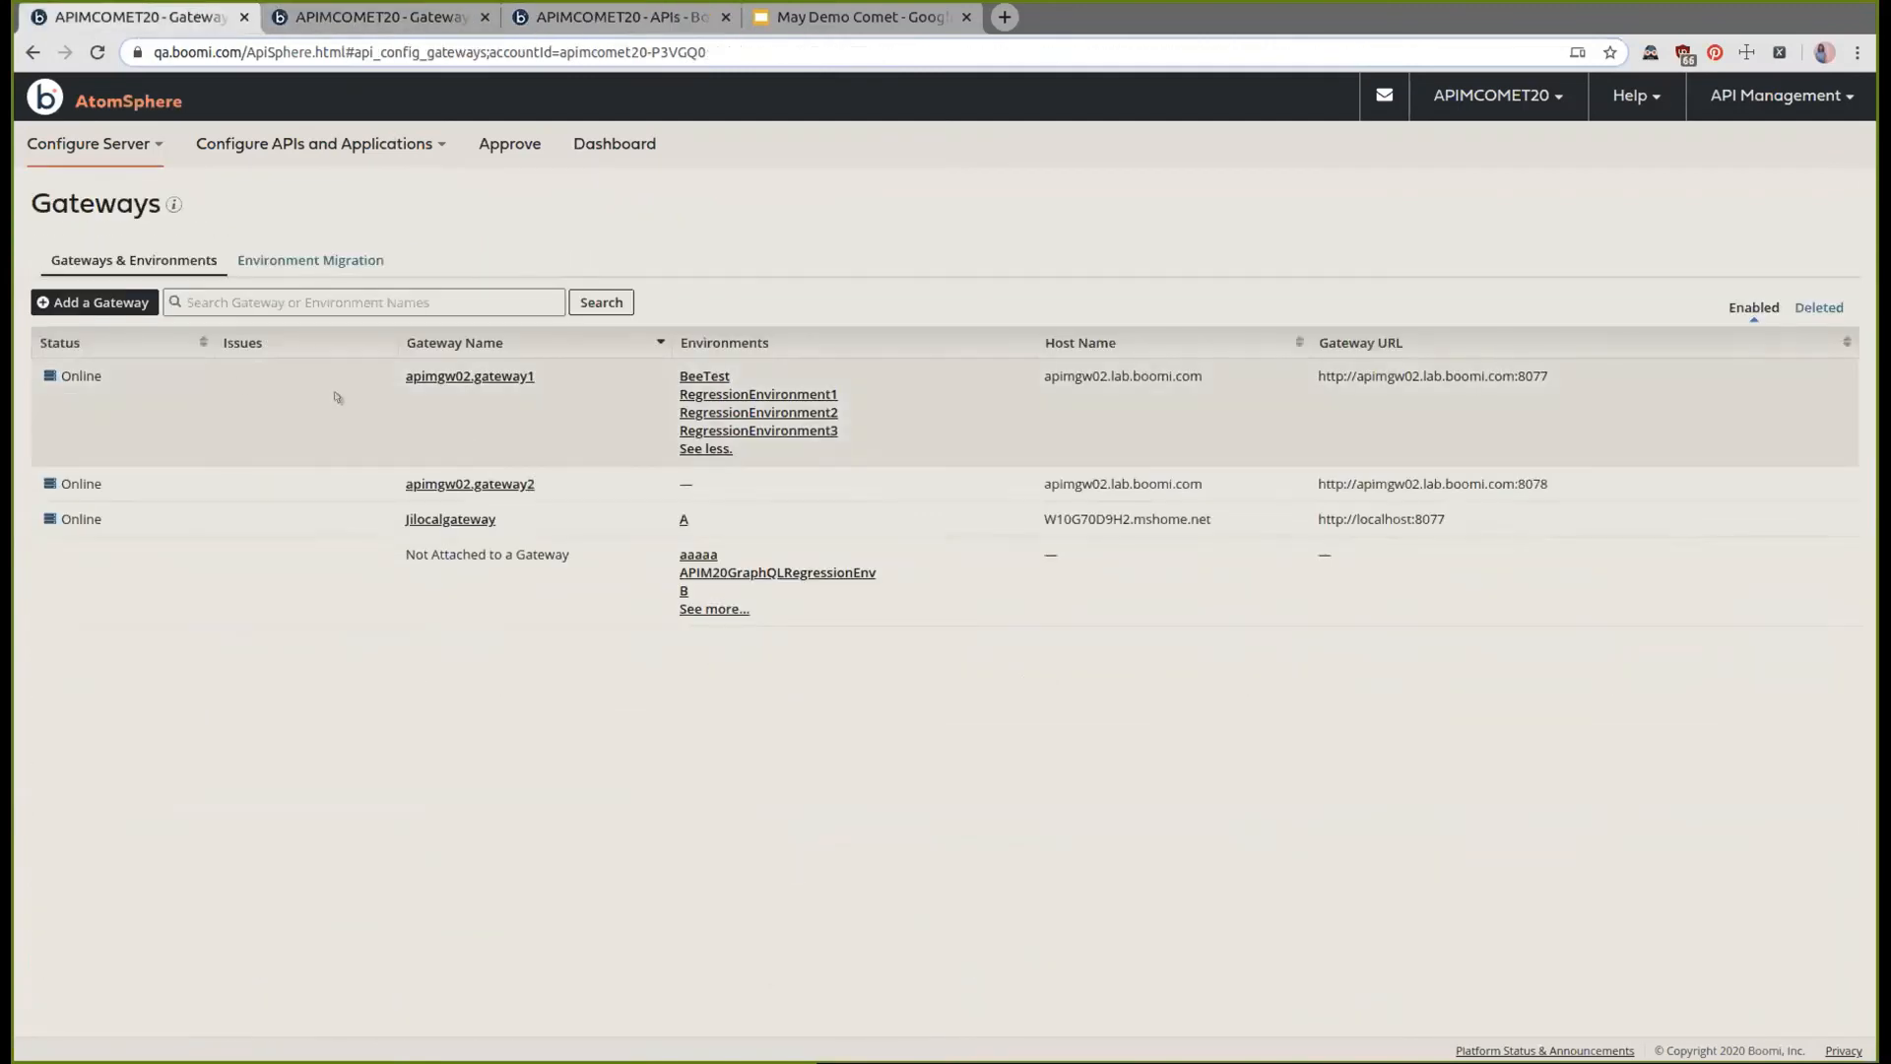